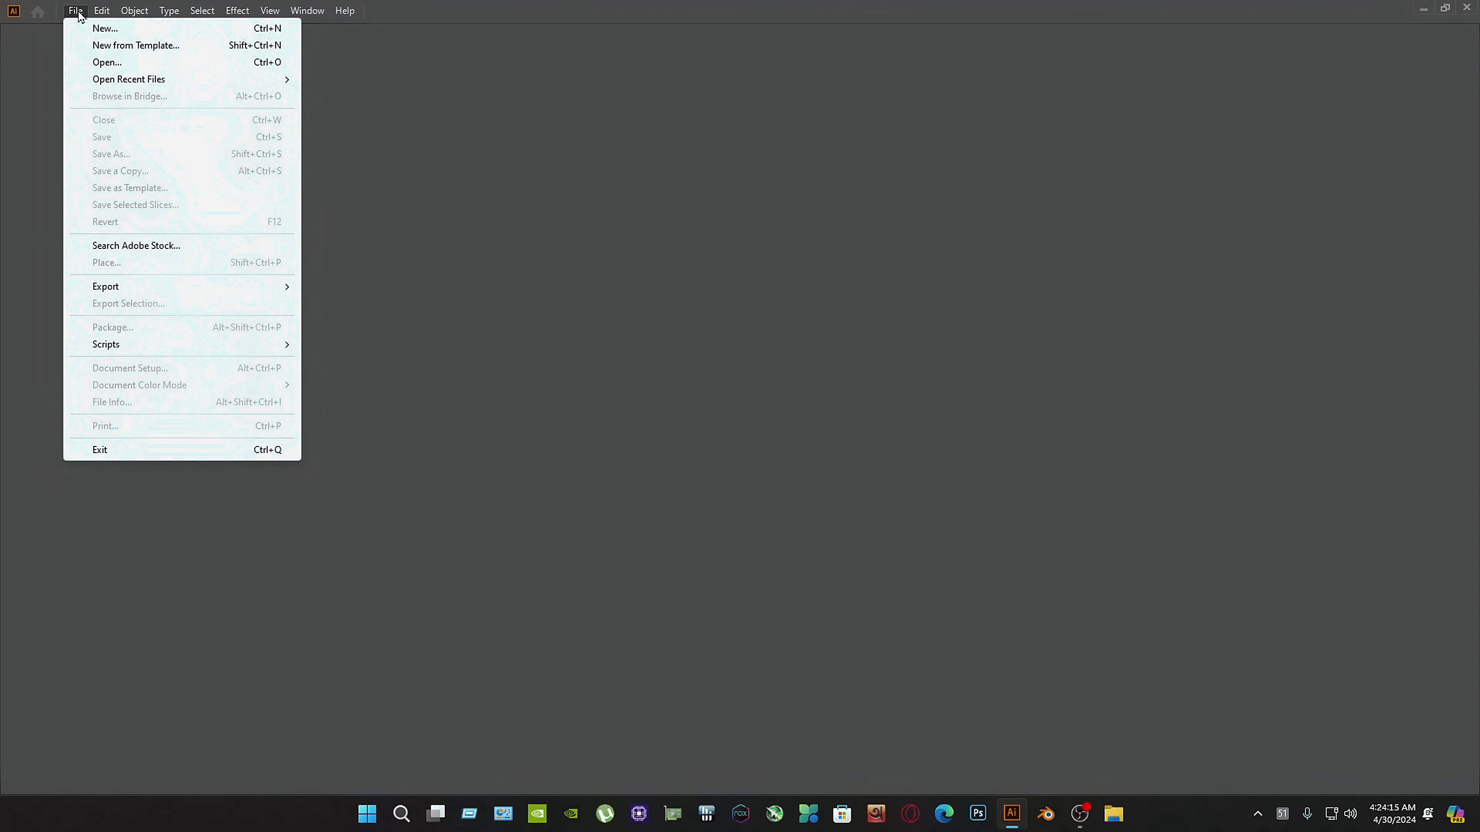
- Create a new landscape document 7 in wide and 4 in high, using RGB Color and High (300 ppi) raster effects
click(78, 11)
click(75, 12)
click(100, 32)
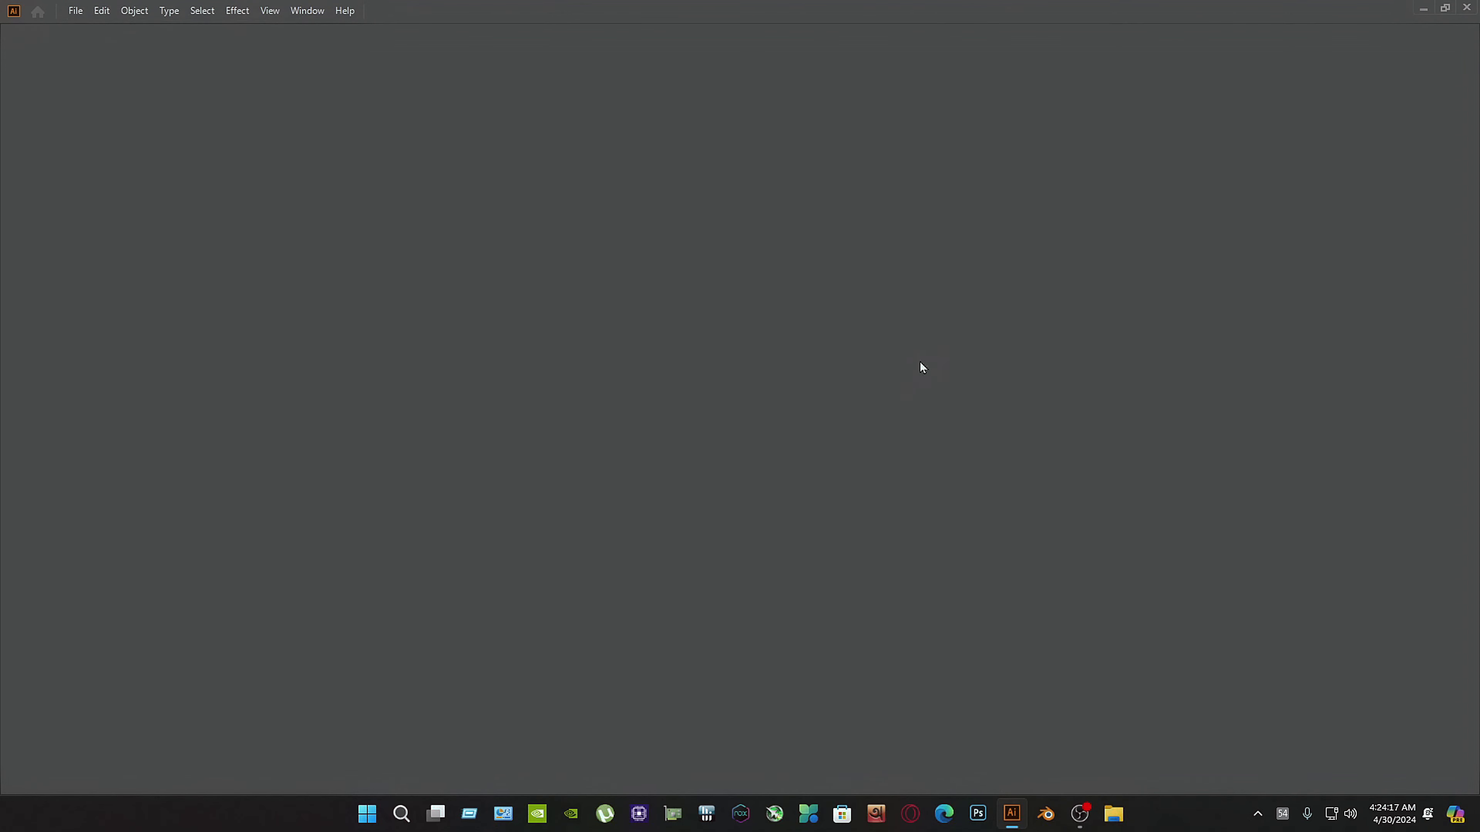
click(1071, 327)
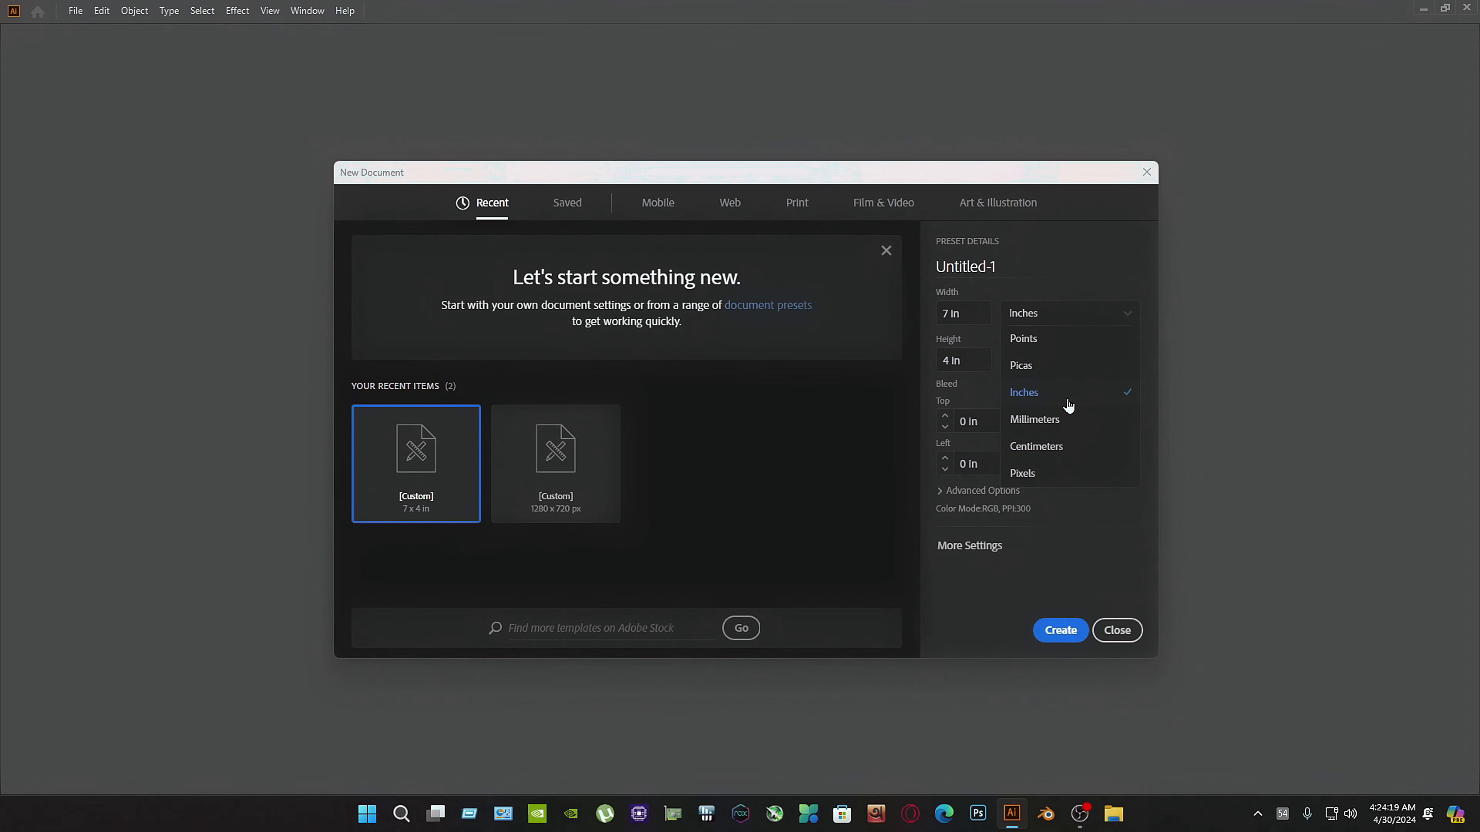
click(1067, 402)
drag(974, 313, 915, 315)
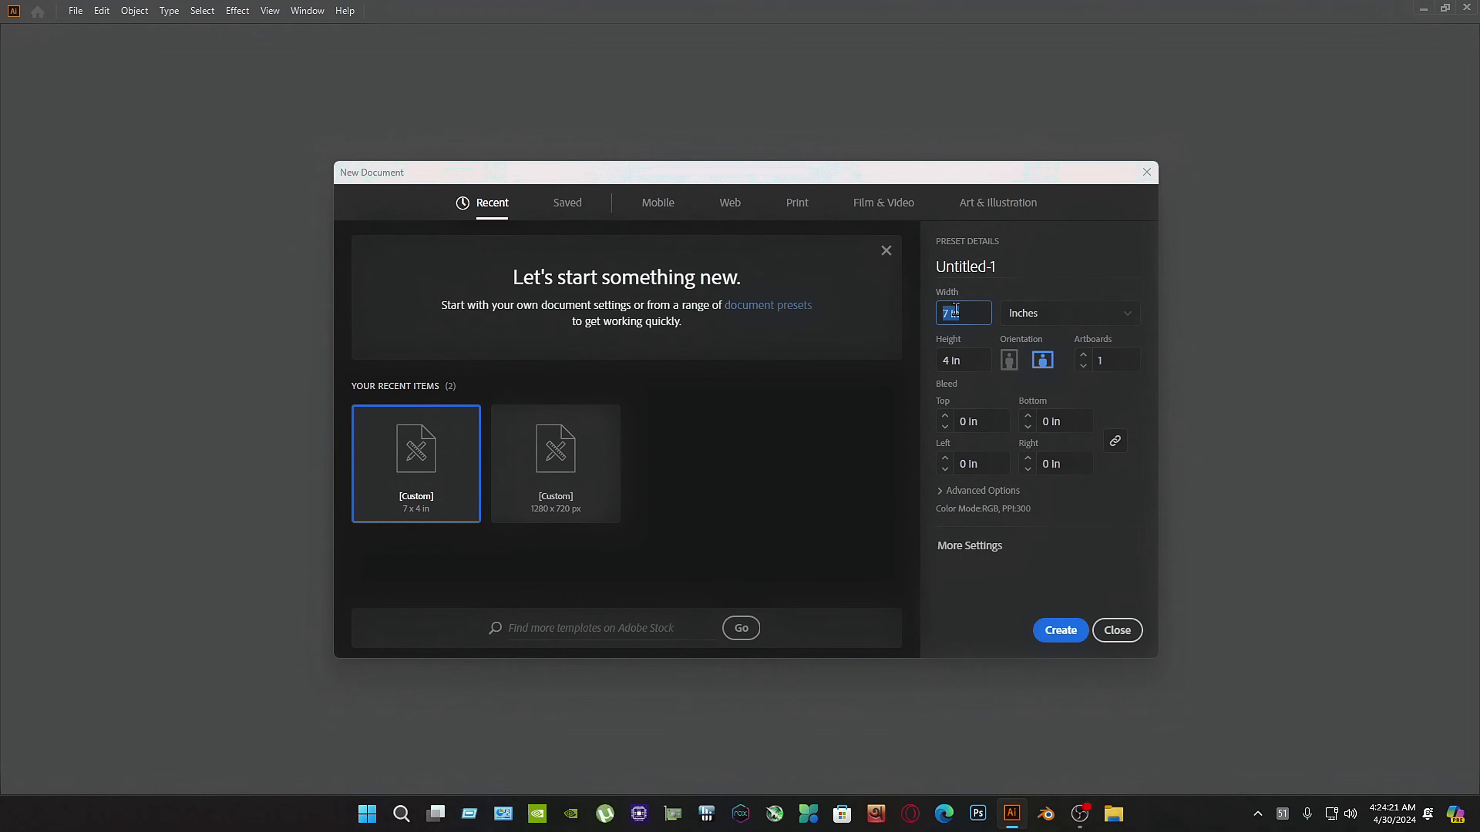
drag(969, 367, 894, 374)
click(980, 492)
click(1003, 506)
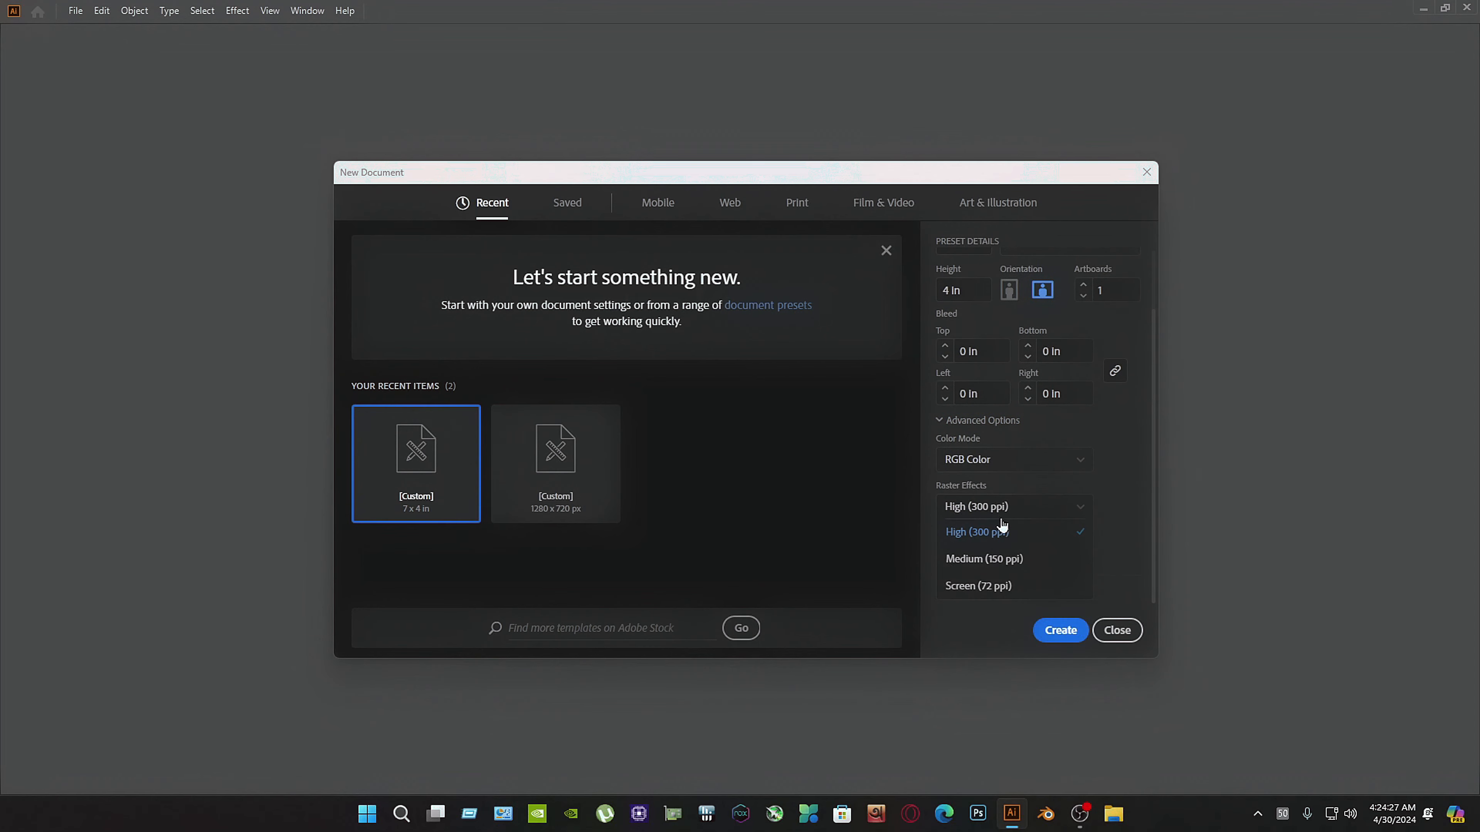
click(998, 533)
click(1060, 630)
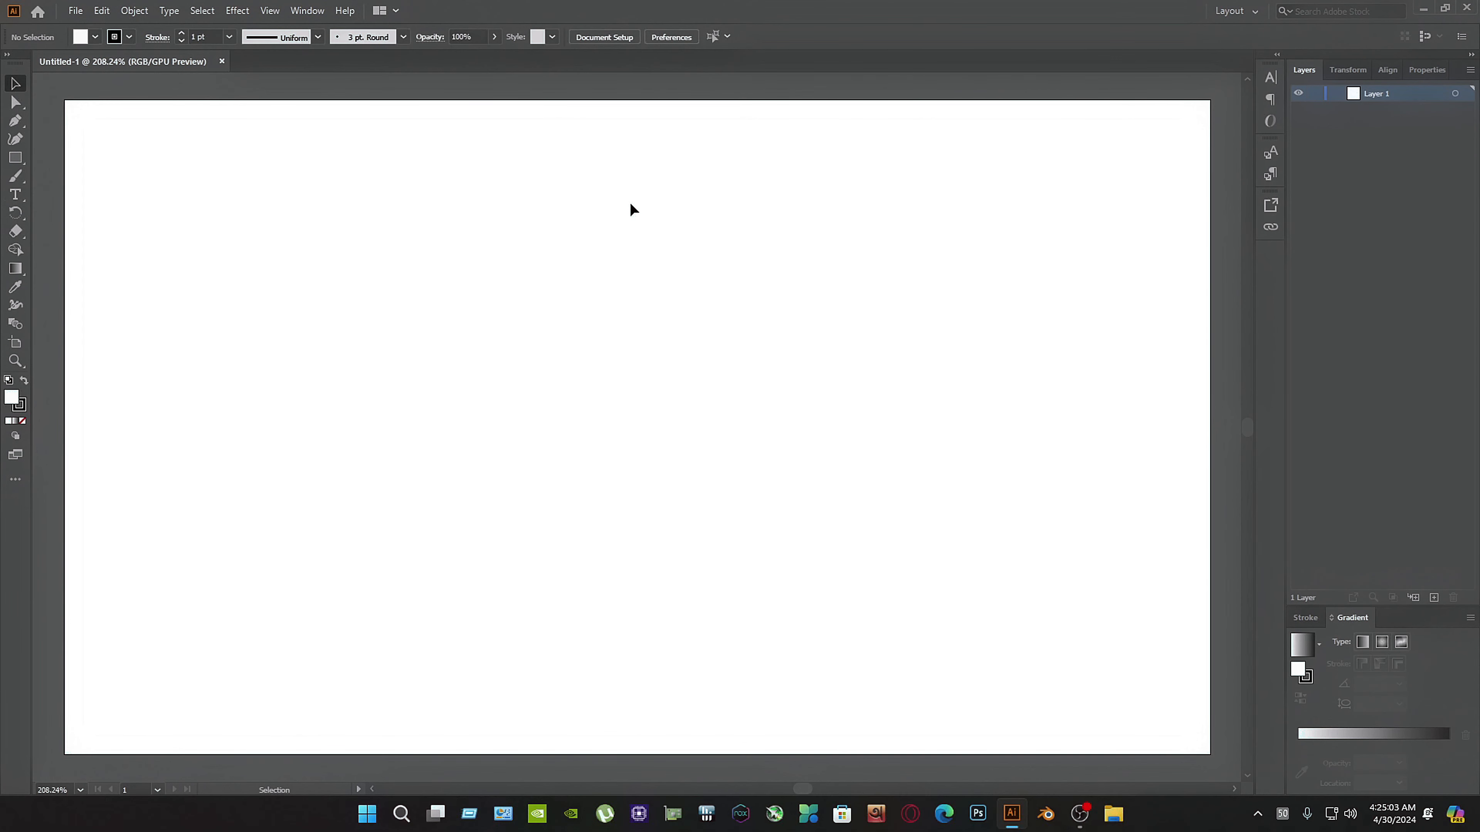
- Add a point text reading "G" near the middle of the artboard
click(15, 194)
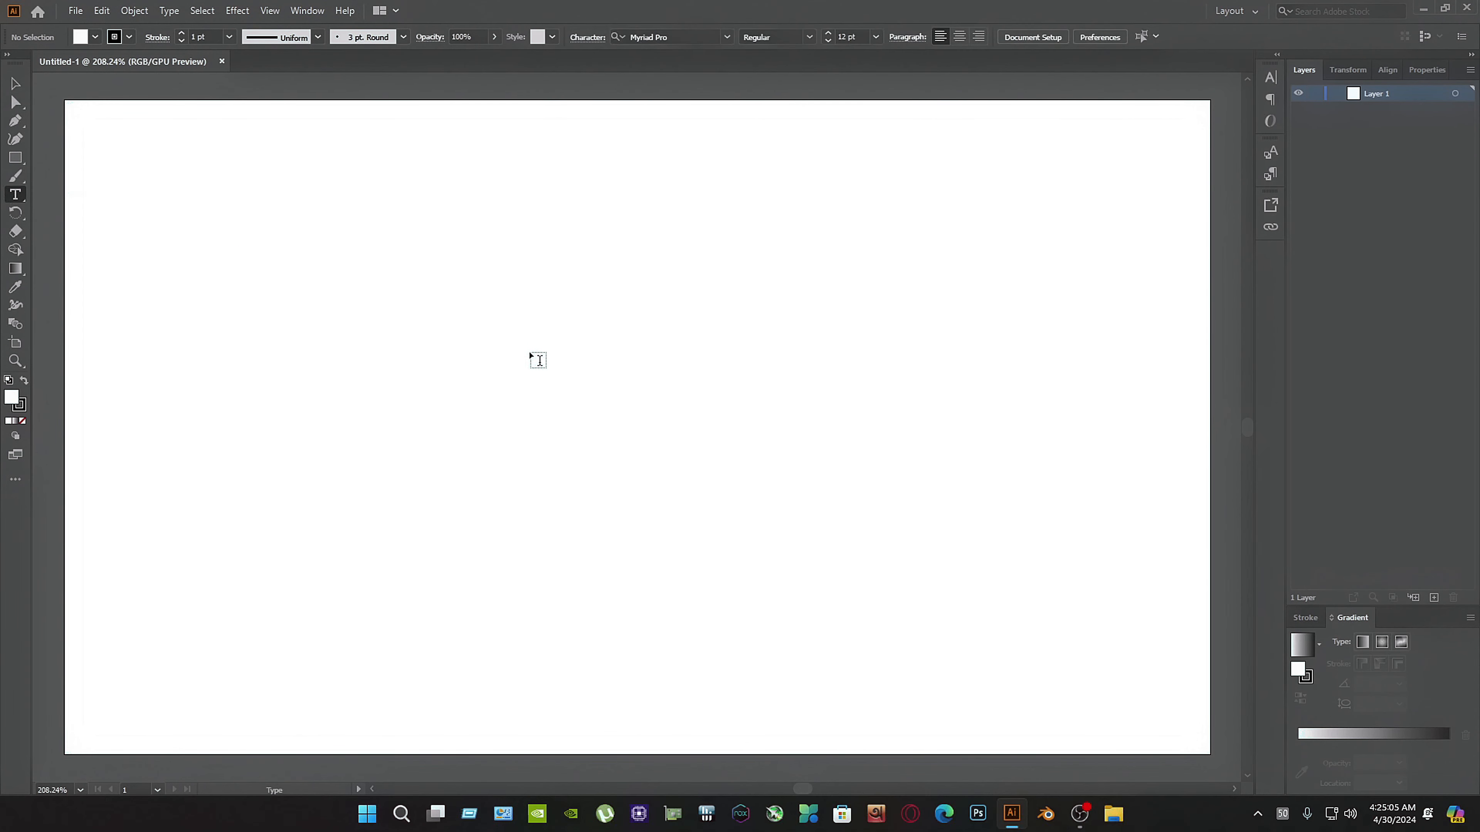
click(540, 380)
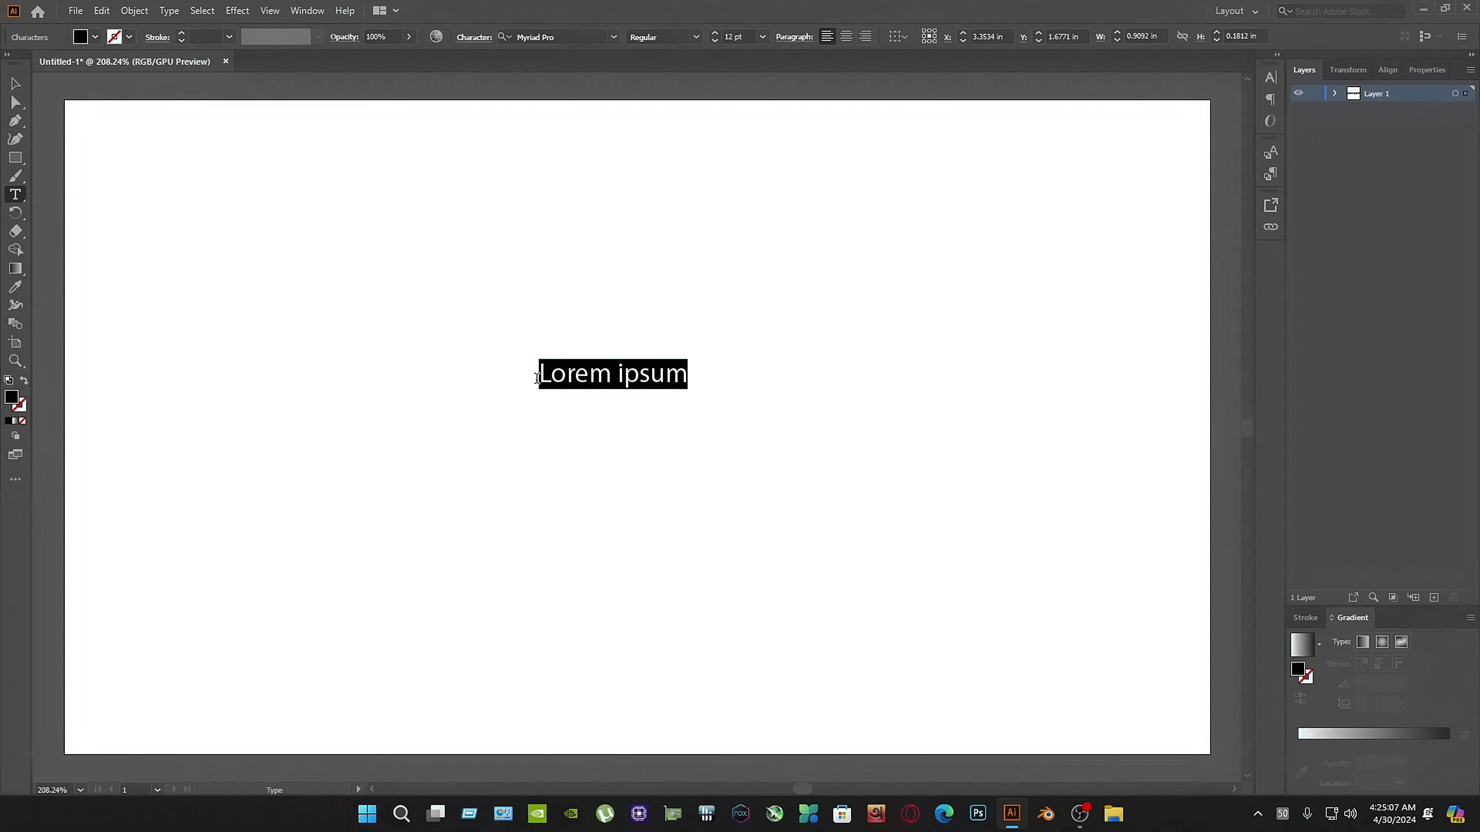
text(G)
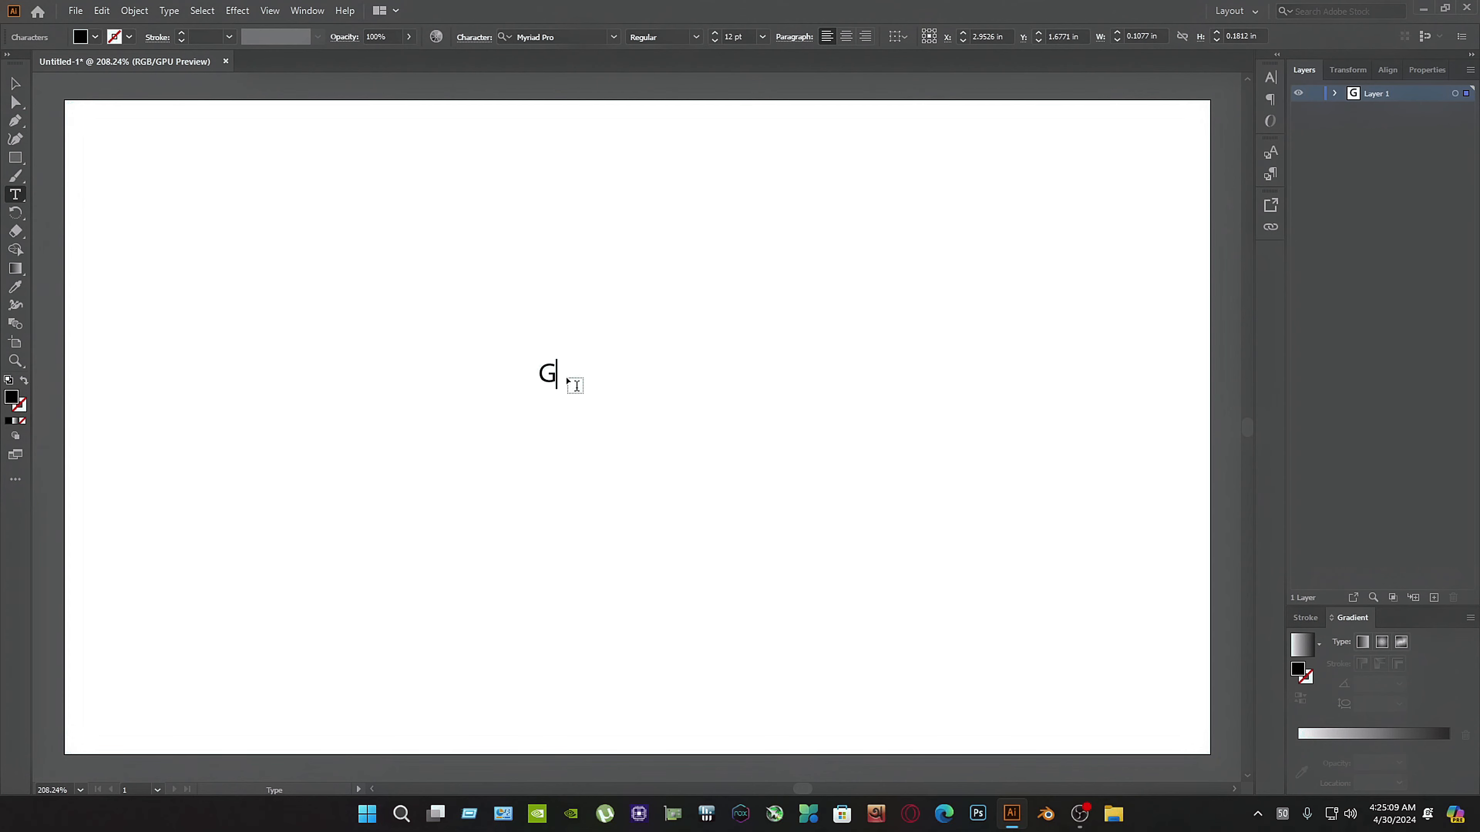
- Set the font of the letter G to Source Sans Variable
drag(553, 376, 523, 389)
click(1426, 70)
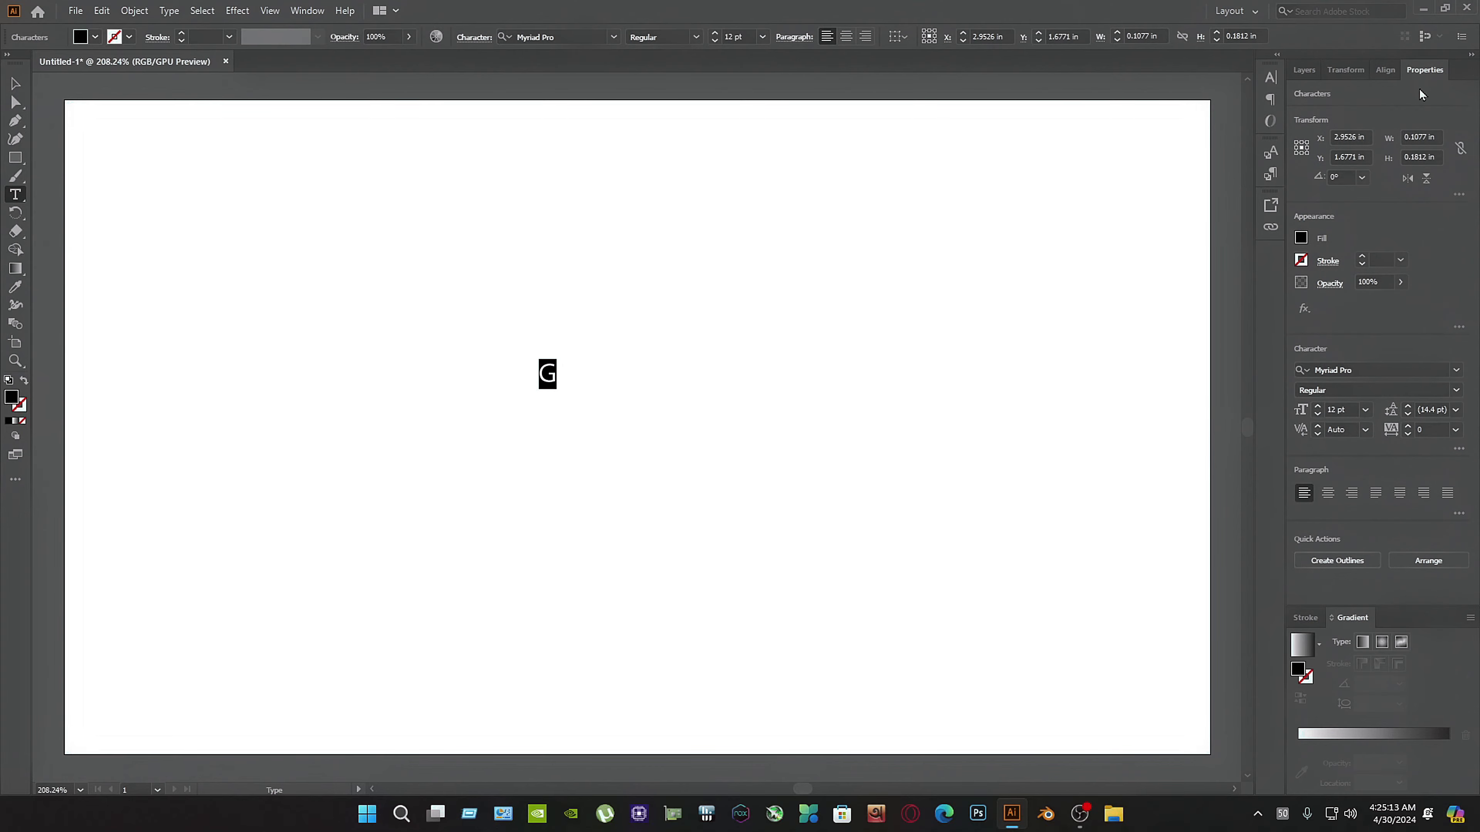
click(307, 10)
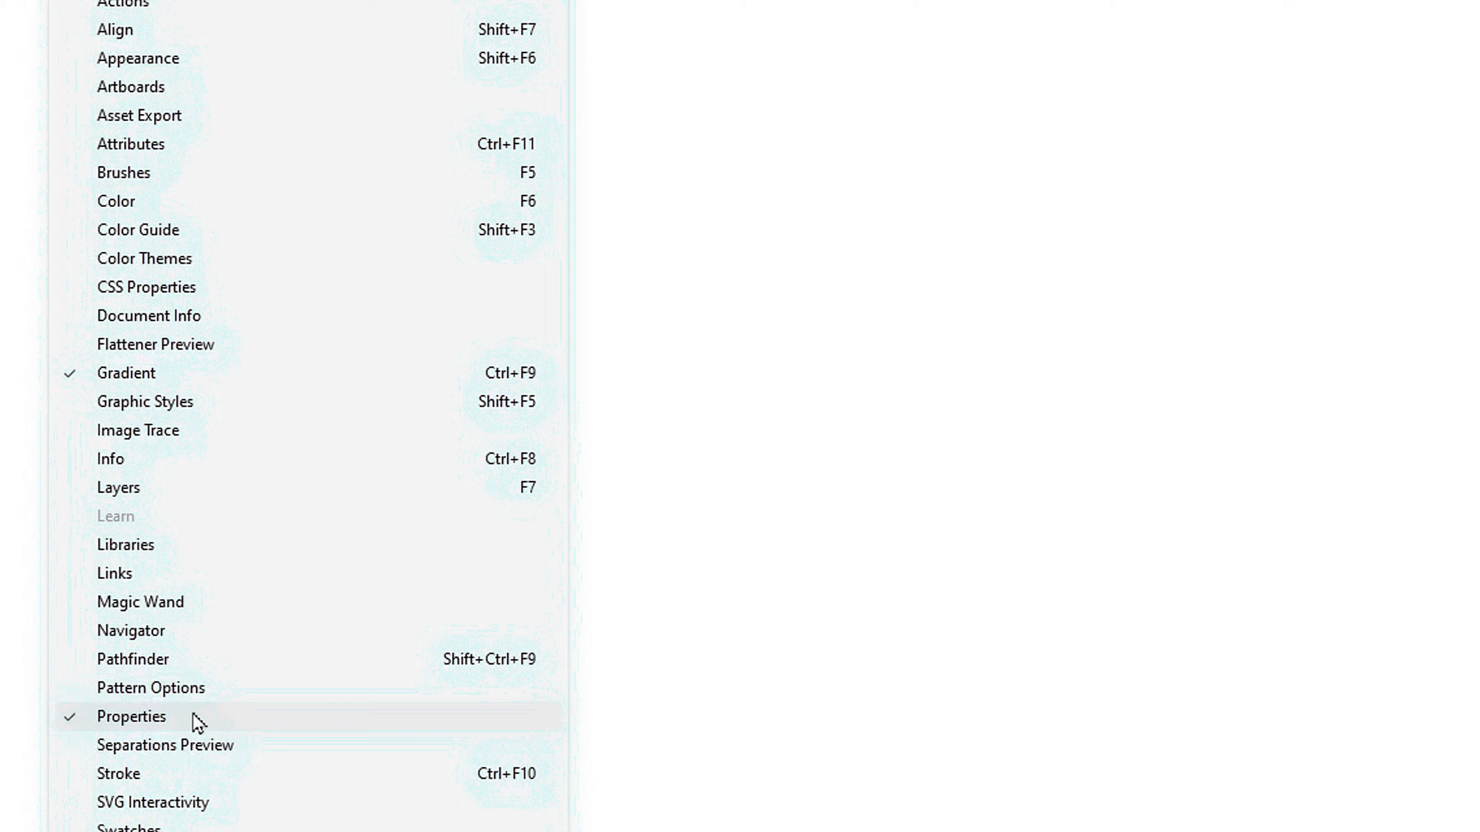
click(1457, 393)
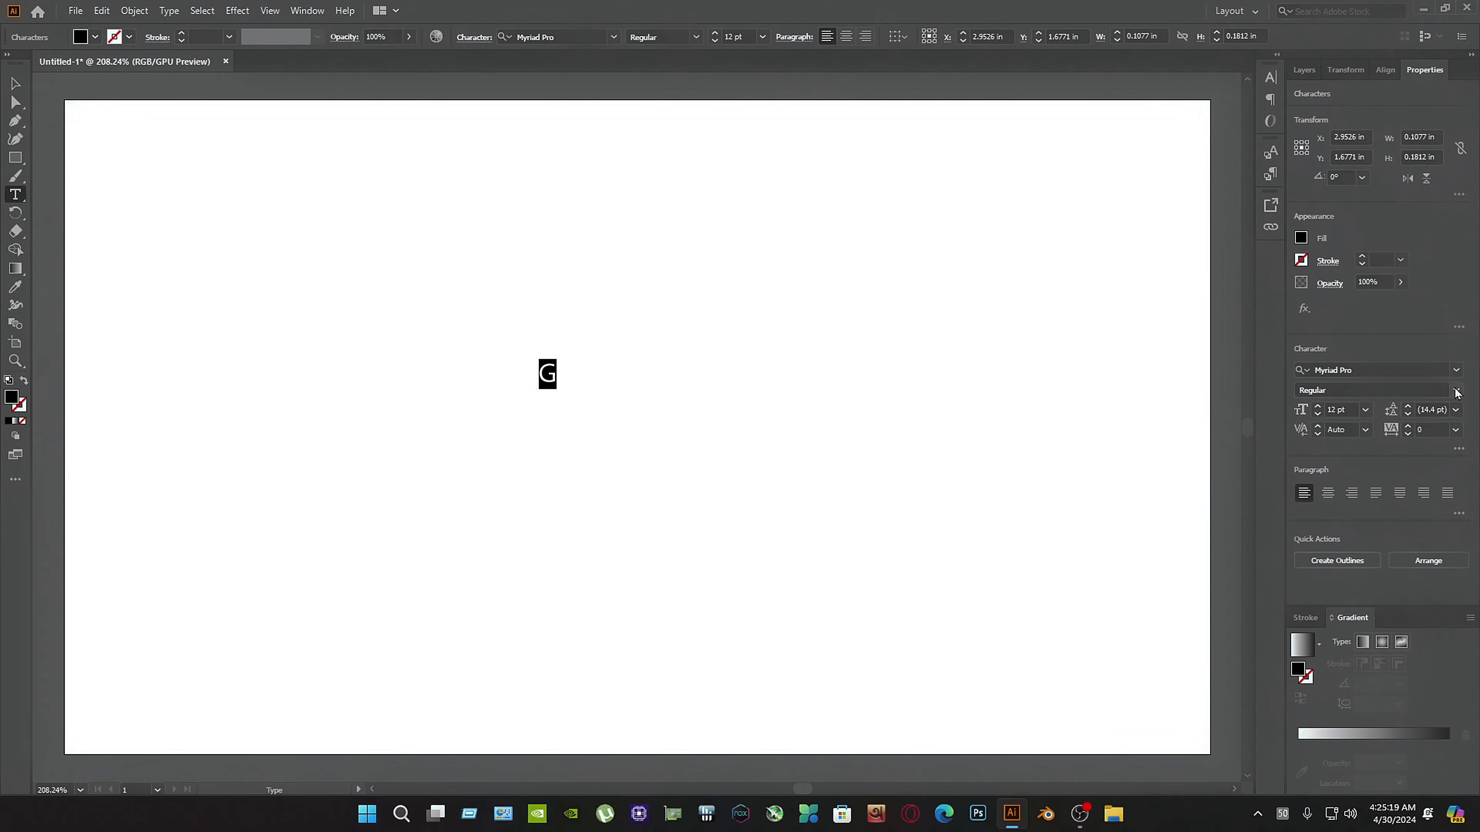
click(1455, 370)
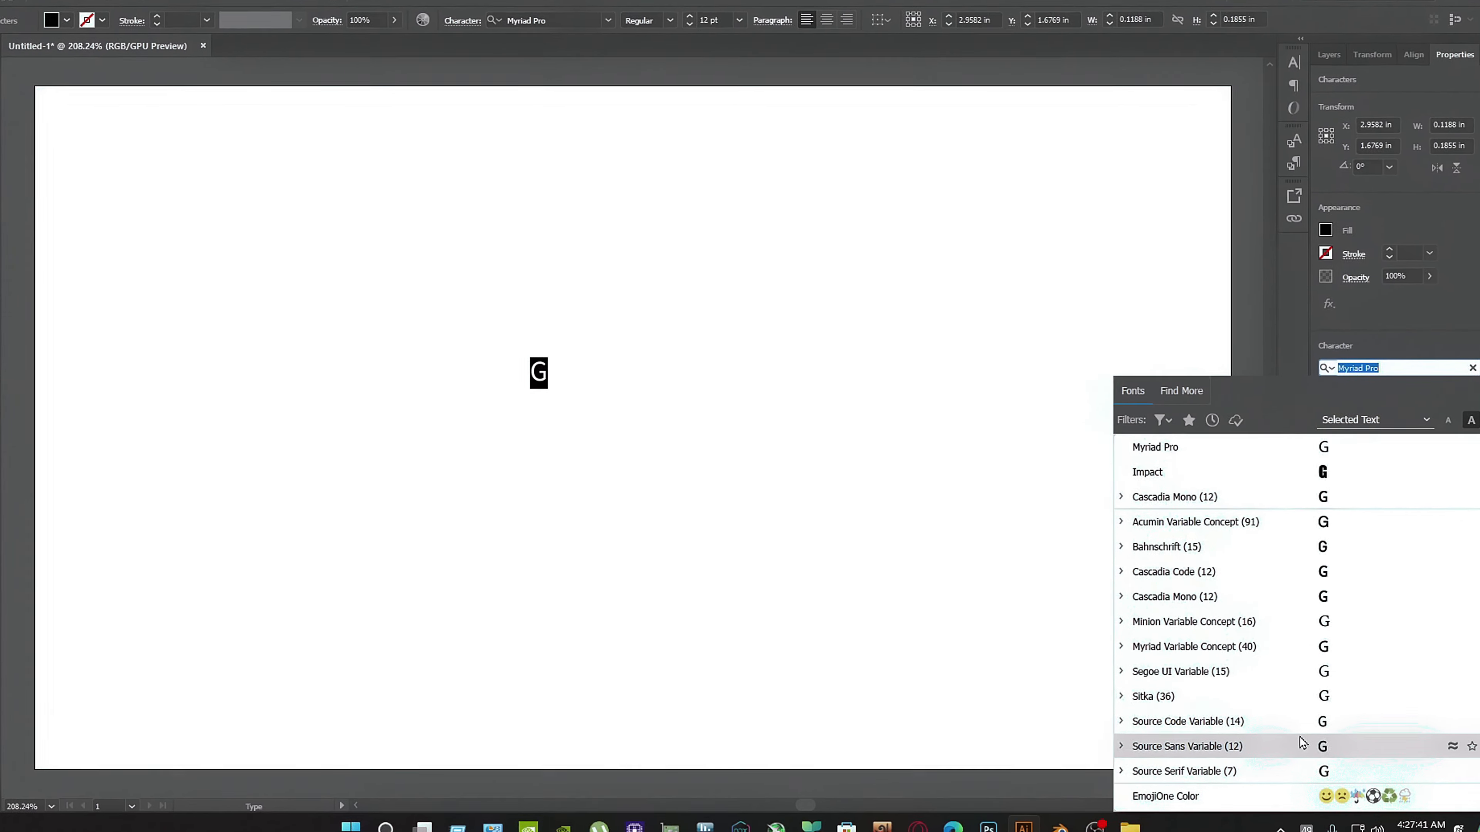
click(1413, 803)
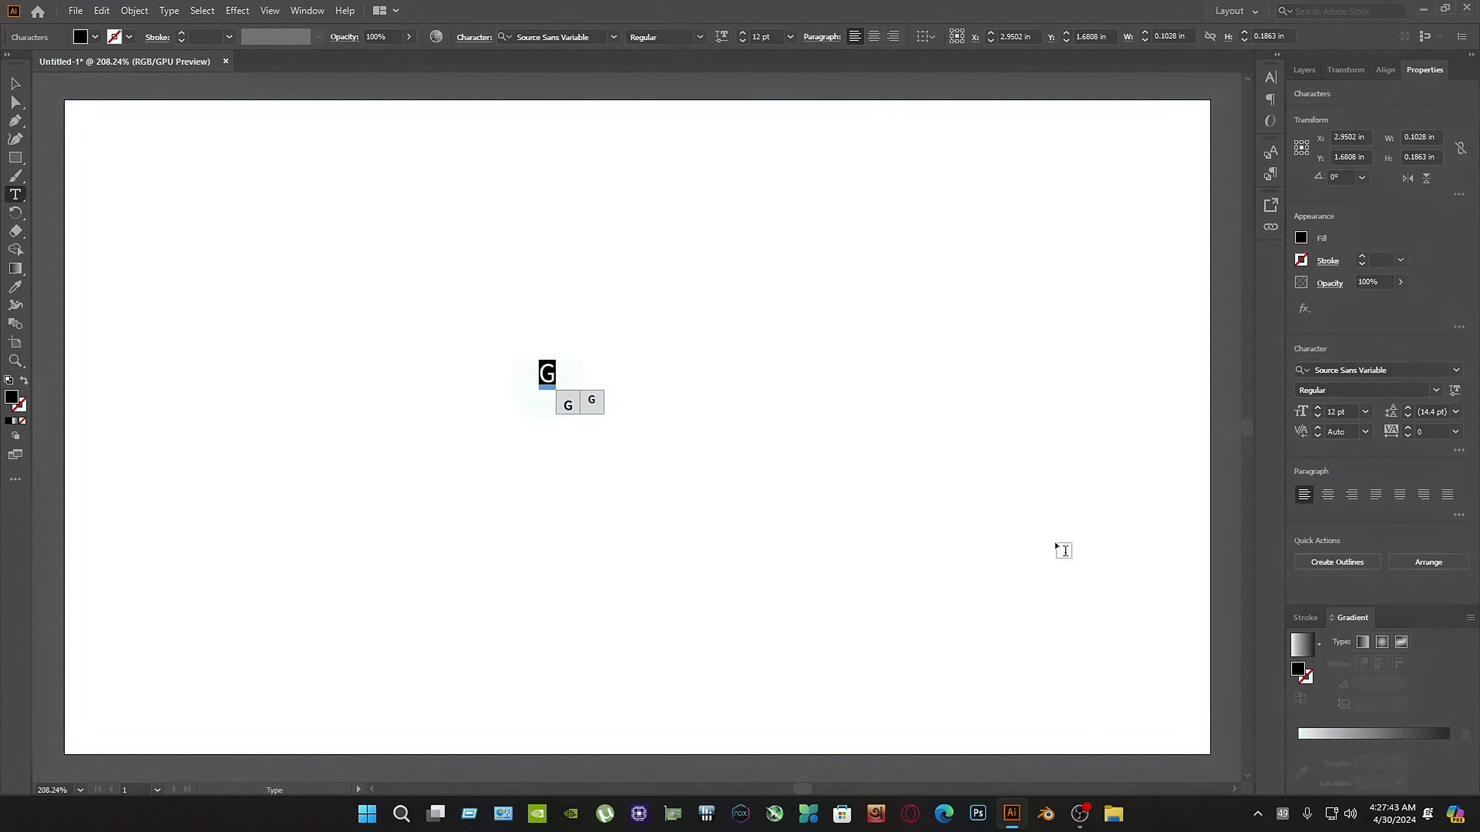
- Scale the letter G up to about 1.39 in wide and 2.52 in high in the middle of the artboard
key(Escape)
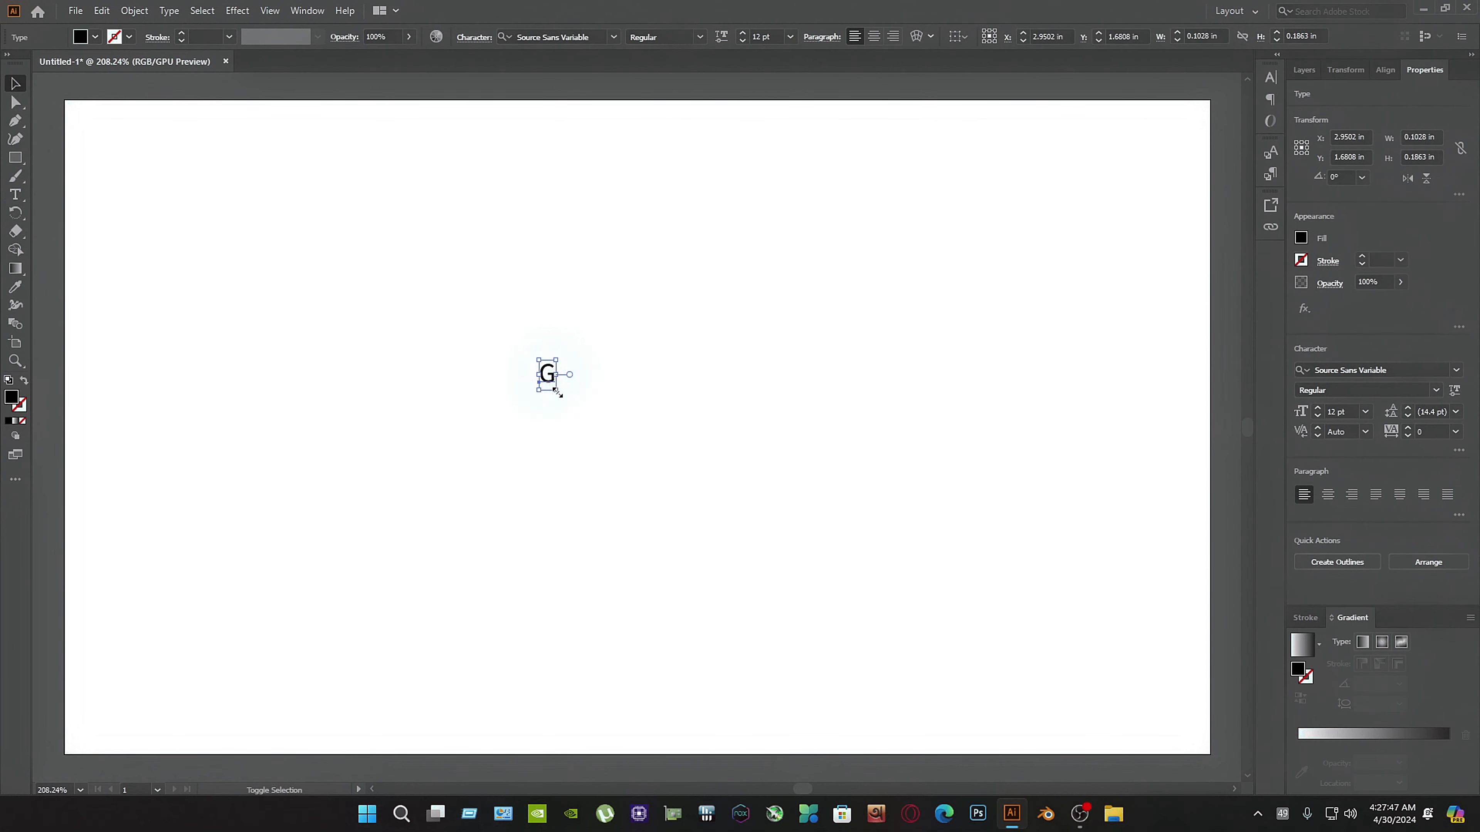
drag(557, 394, 710, 431)
scroll(803, 507, up, 3)
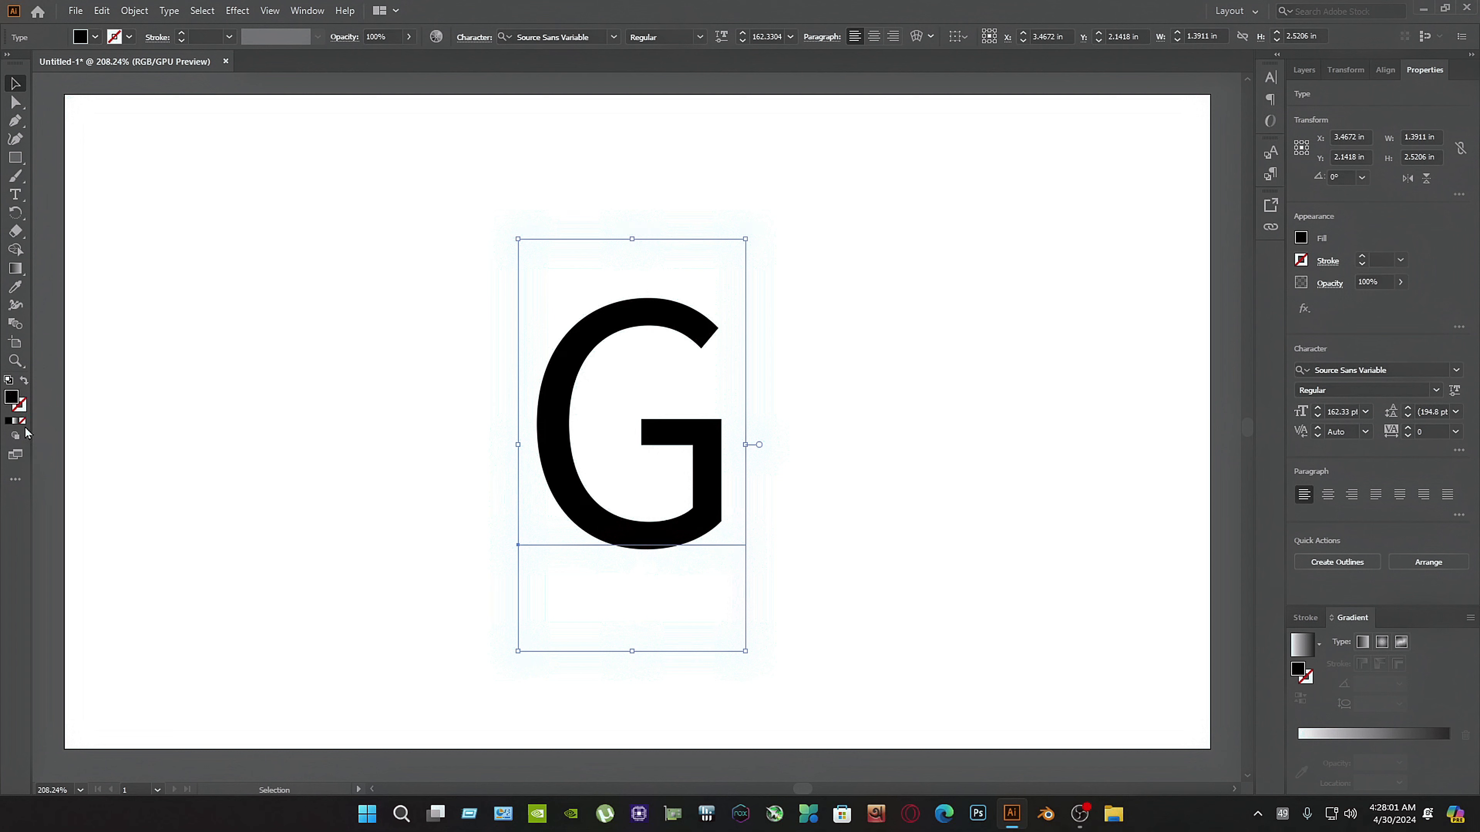
- Remove the fill from the letter G and give it a black 1 pt stroke
click(23, 421)
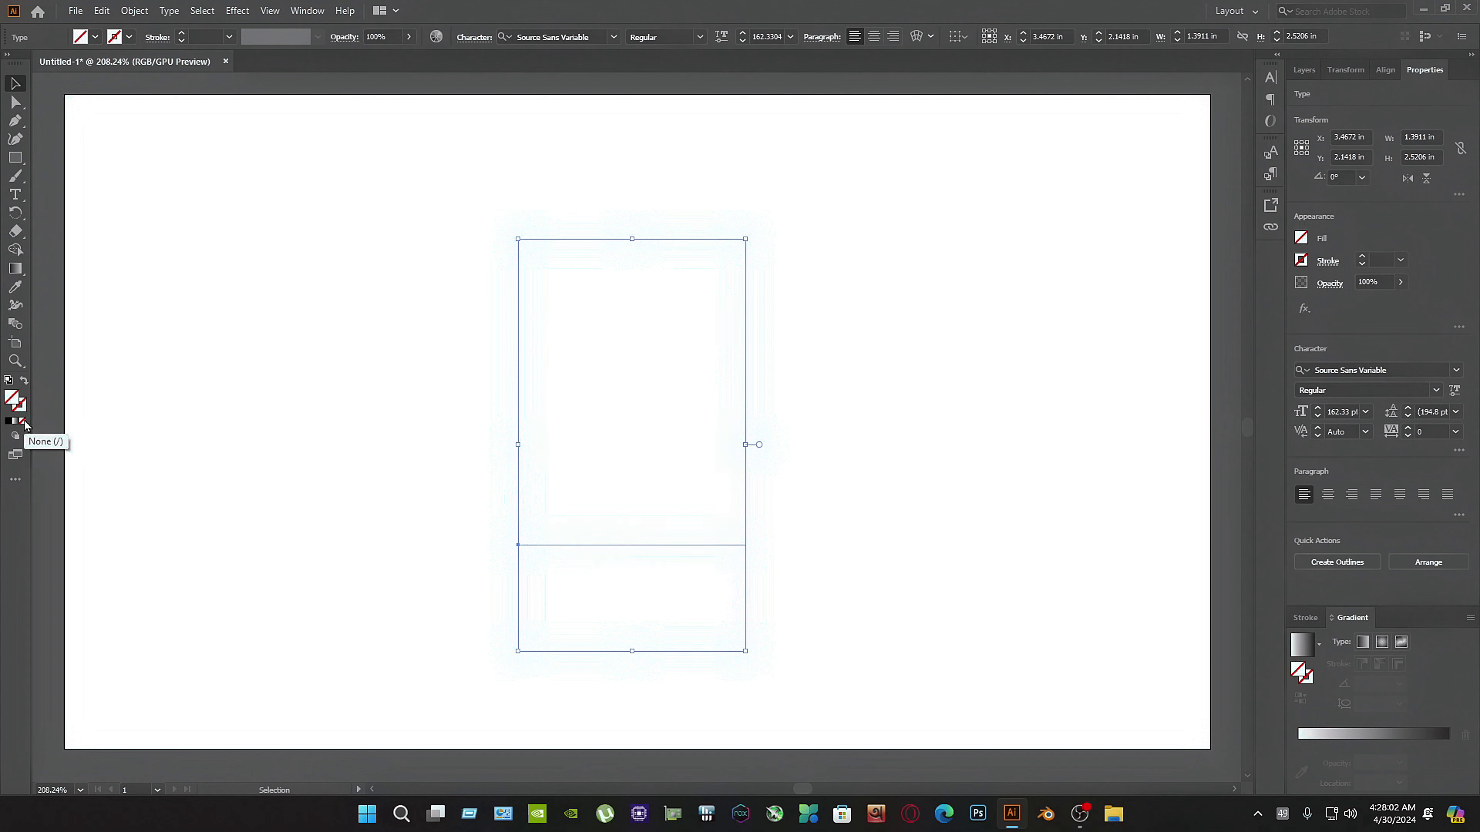
click(114, 36)
click(43, 63)
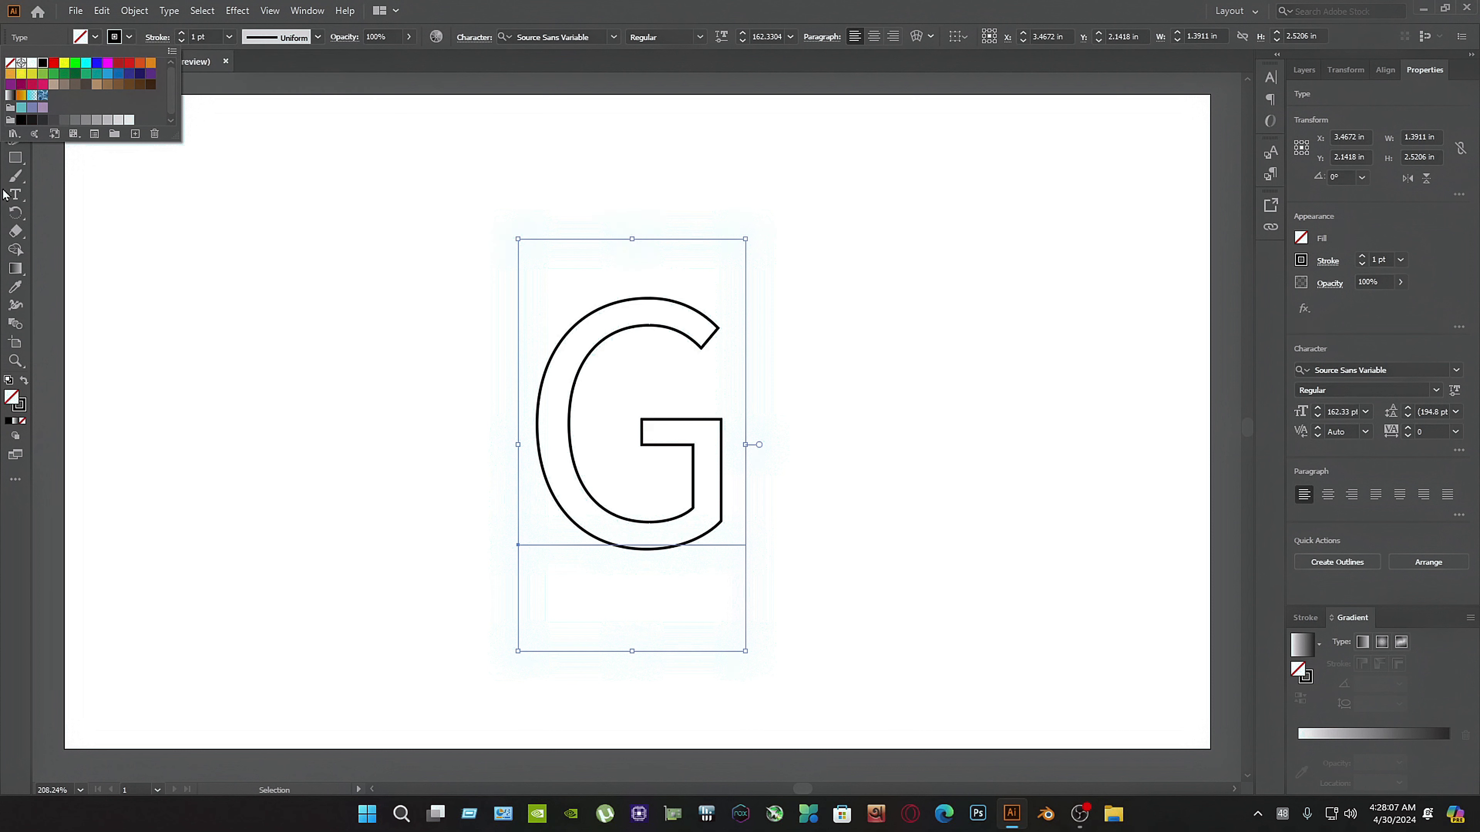
click(18, 178)
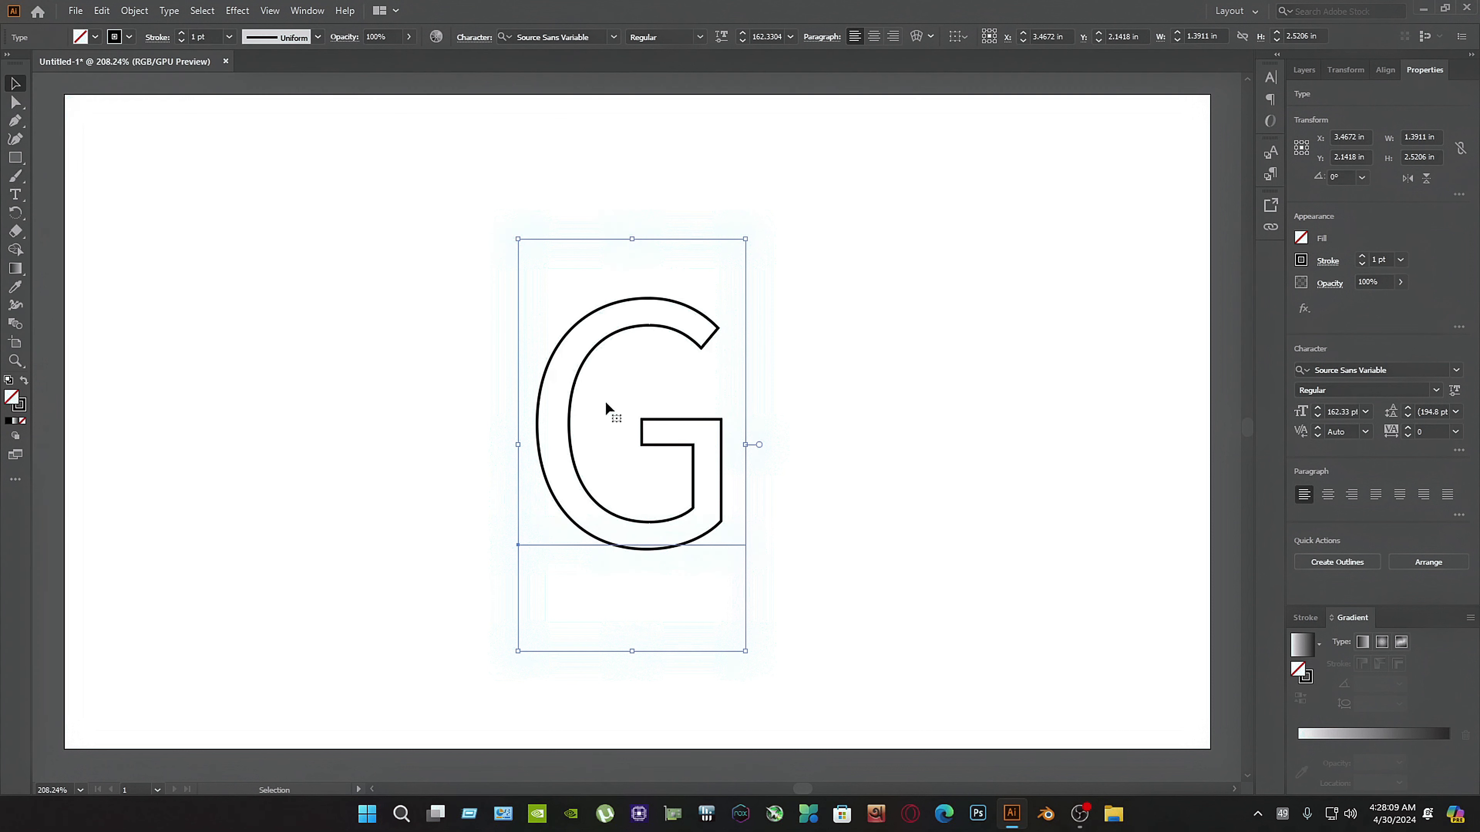
- Change the letter G's font style to Bold and convert the text to outlines
double_click(663, 417)
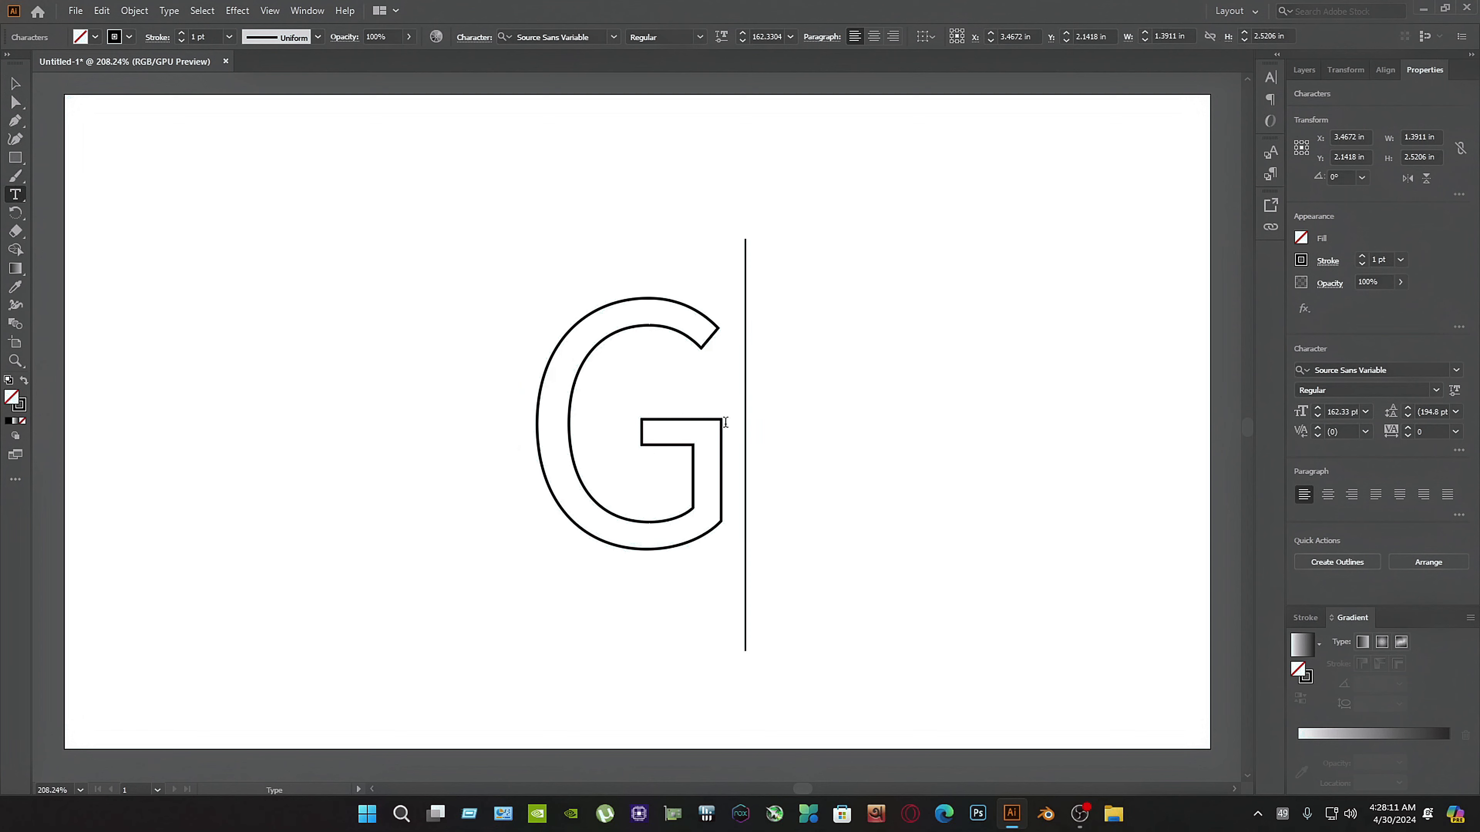
key(ctrl+a)
click(1435, 390)
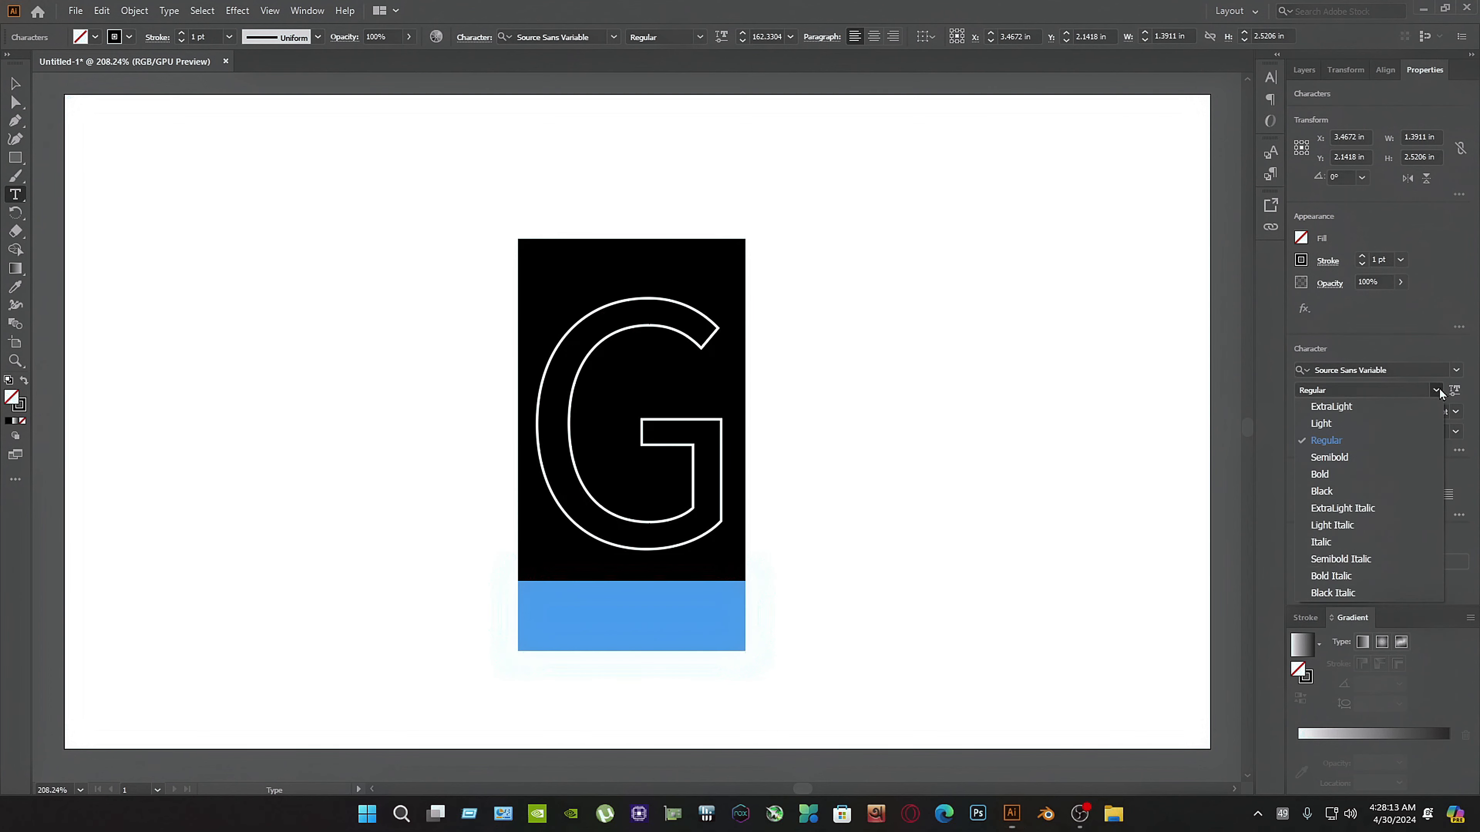
click(1329, 475)
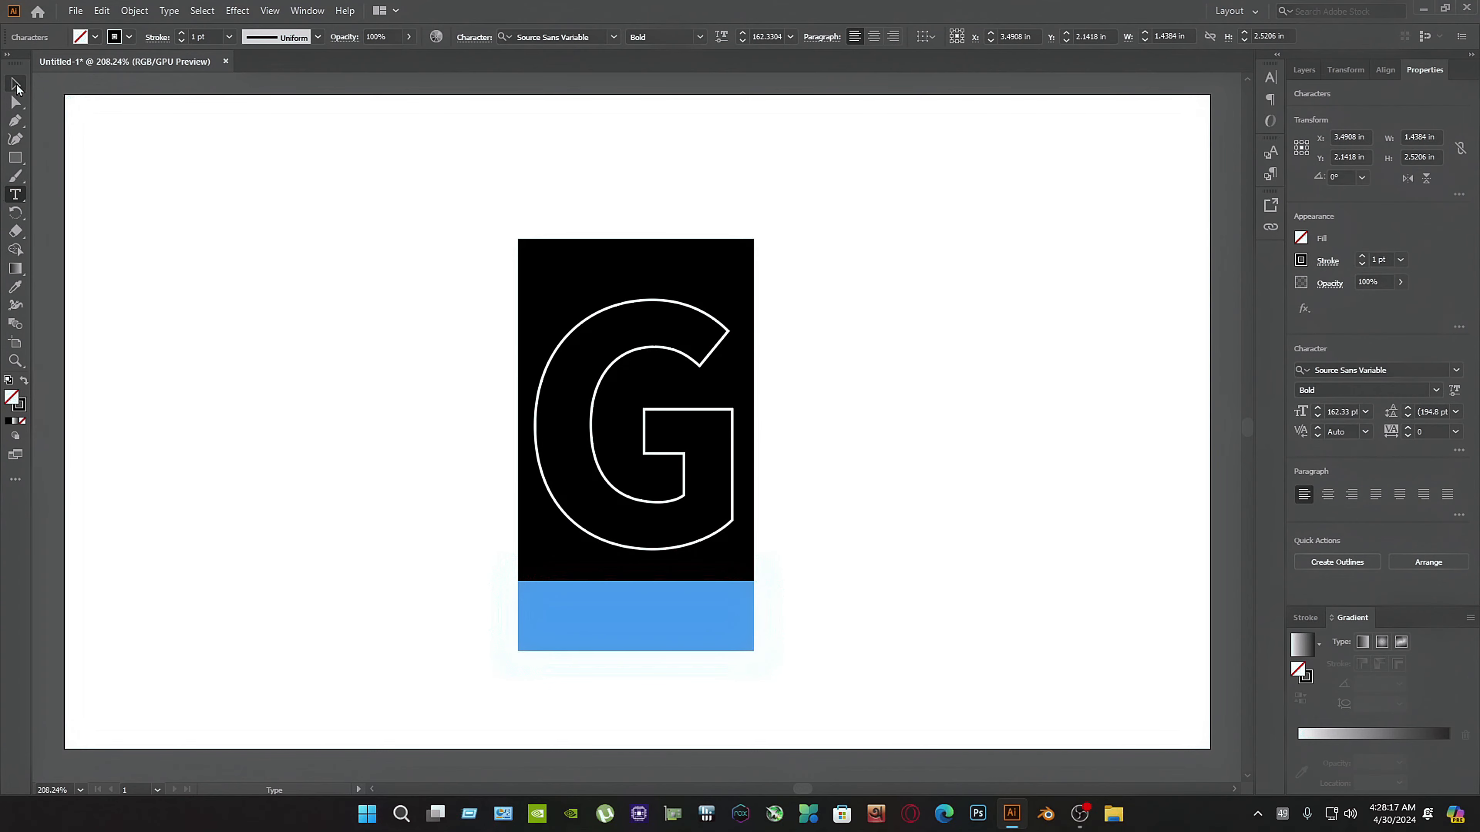
click(16, 85)
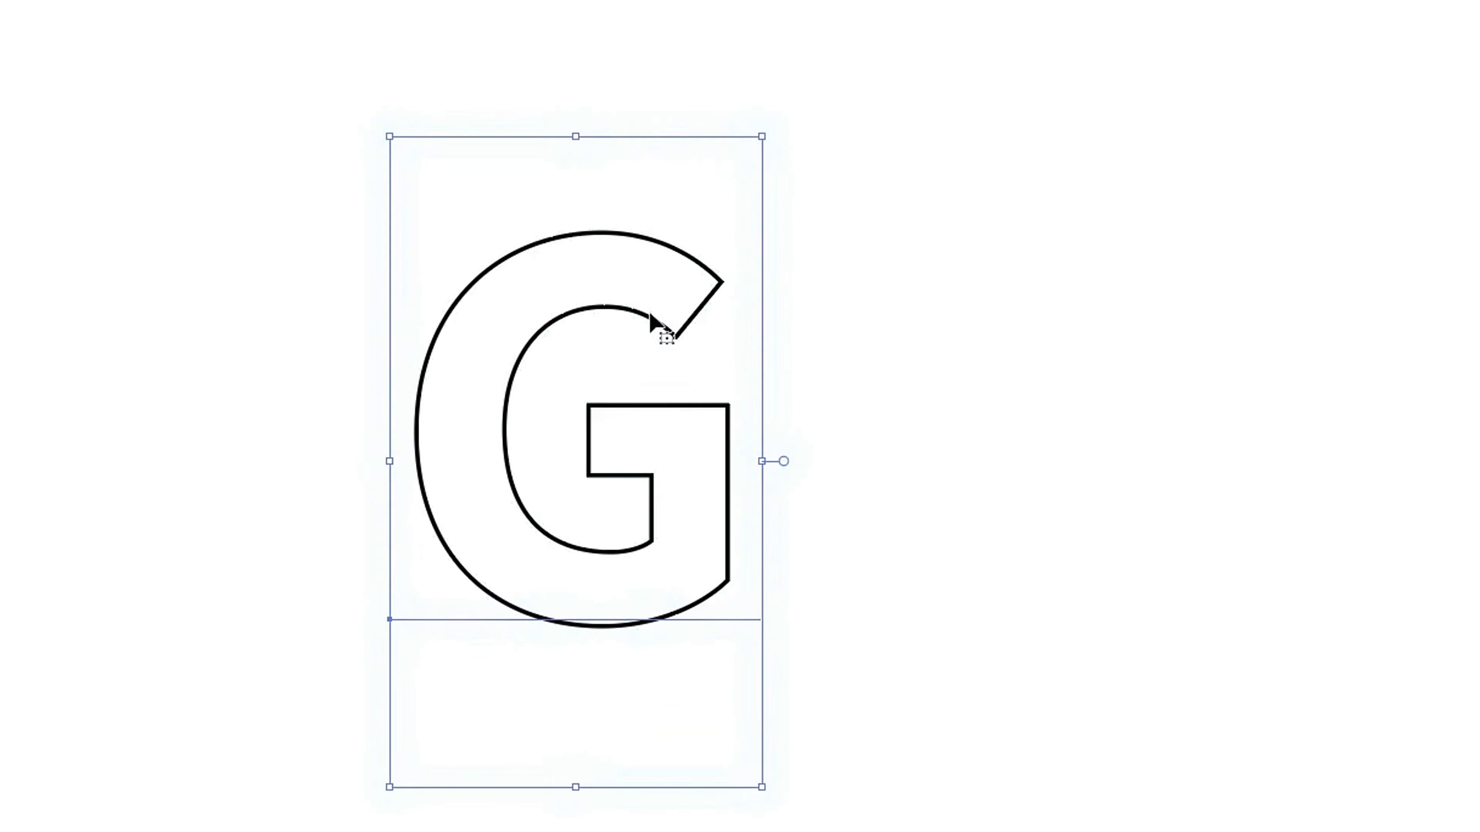
right_click(651, 319)
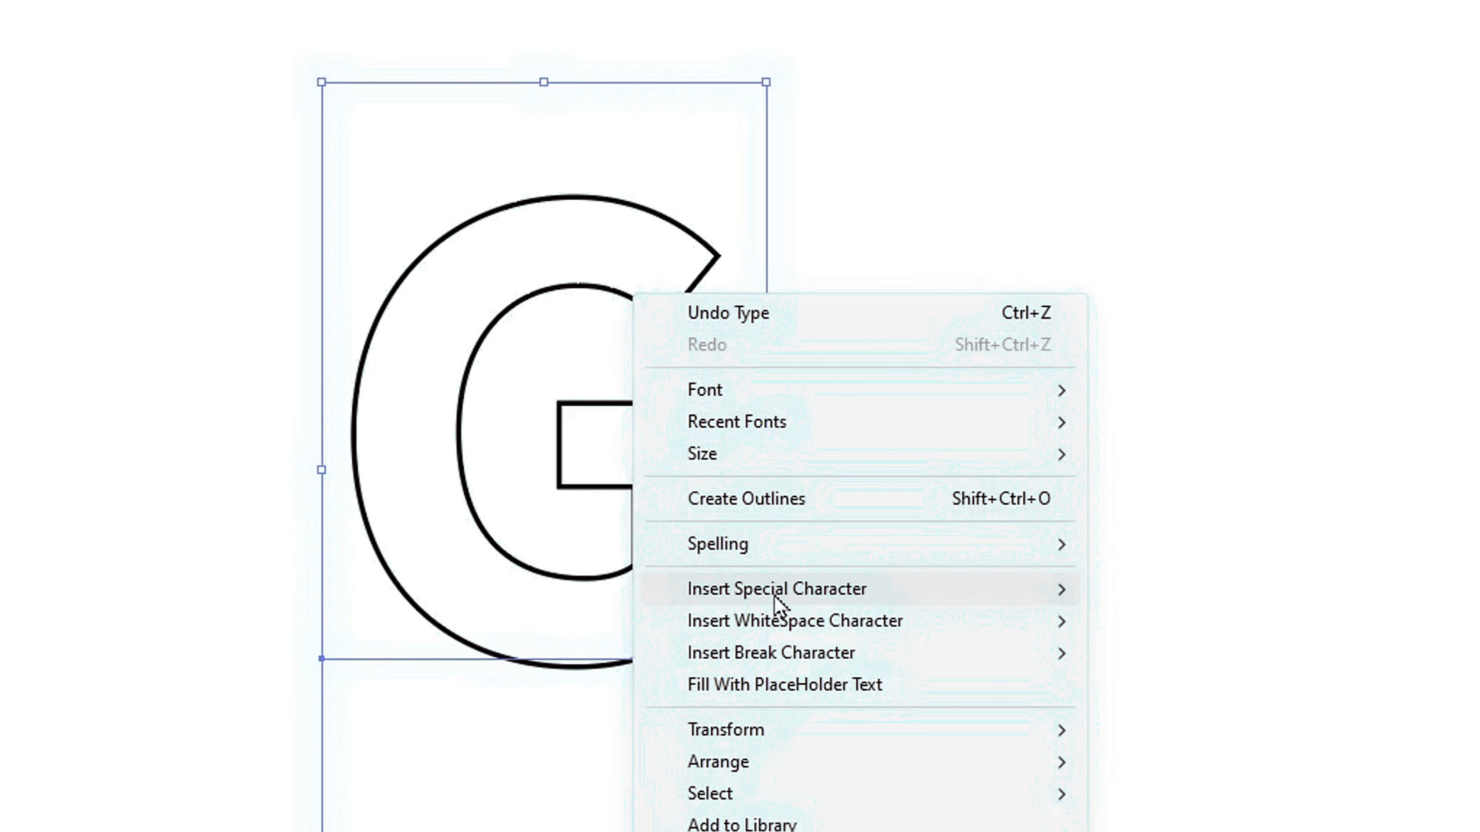
click(748, 500)
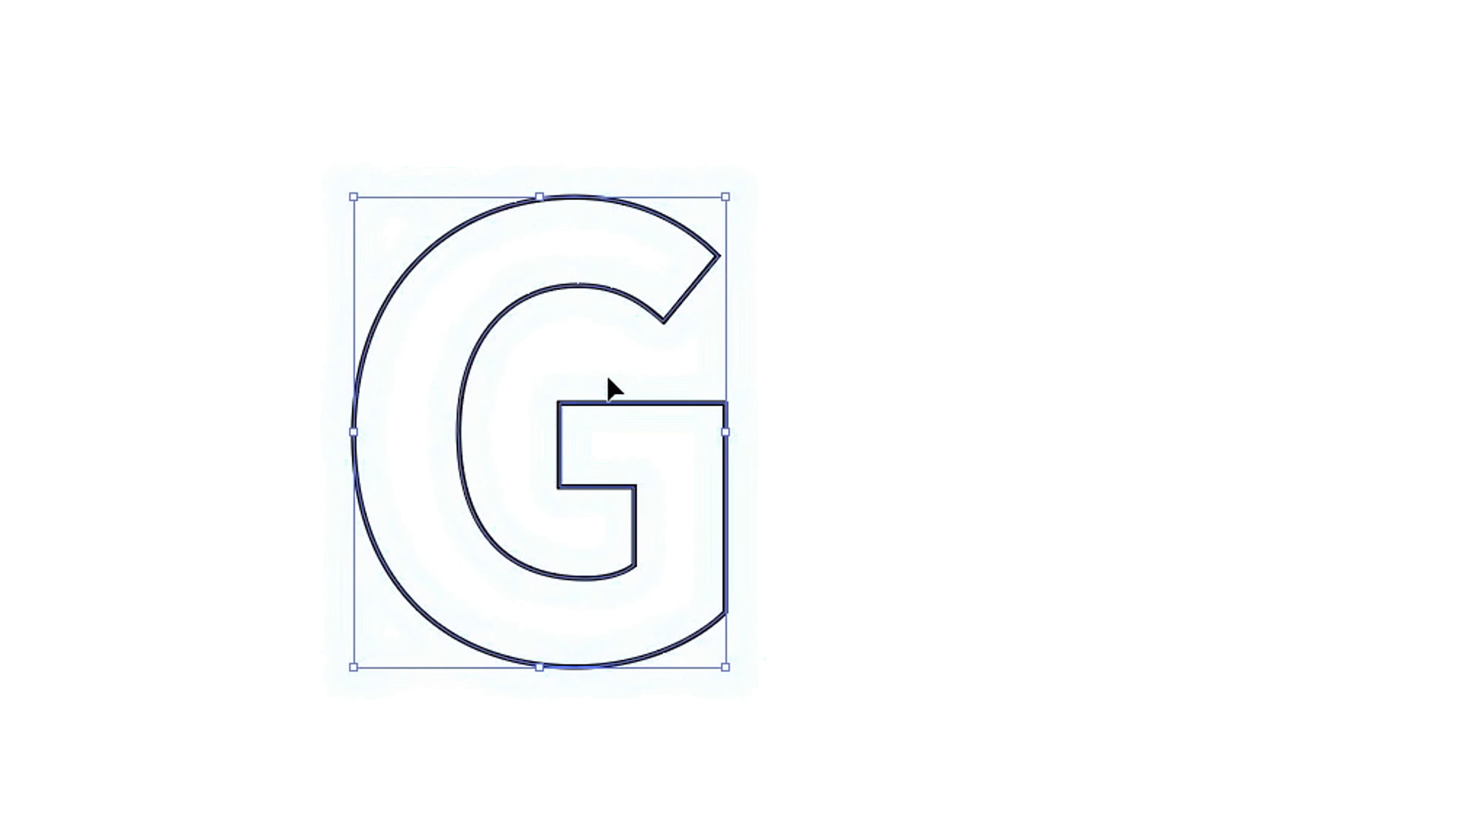
right_click(564, 280)
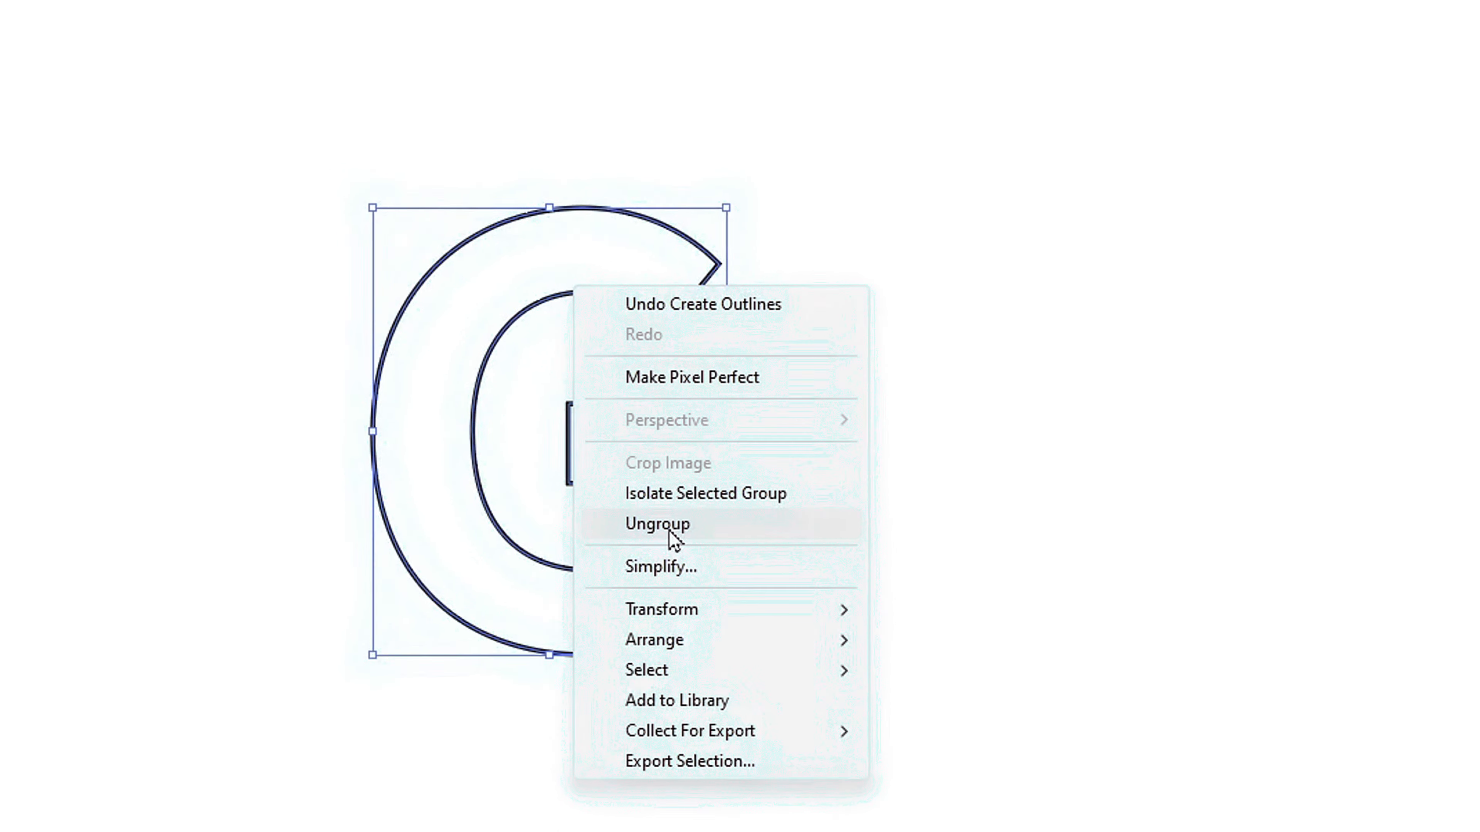
click(693, 533)
key(ctrl+z)
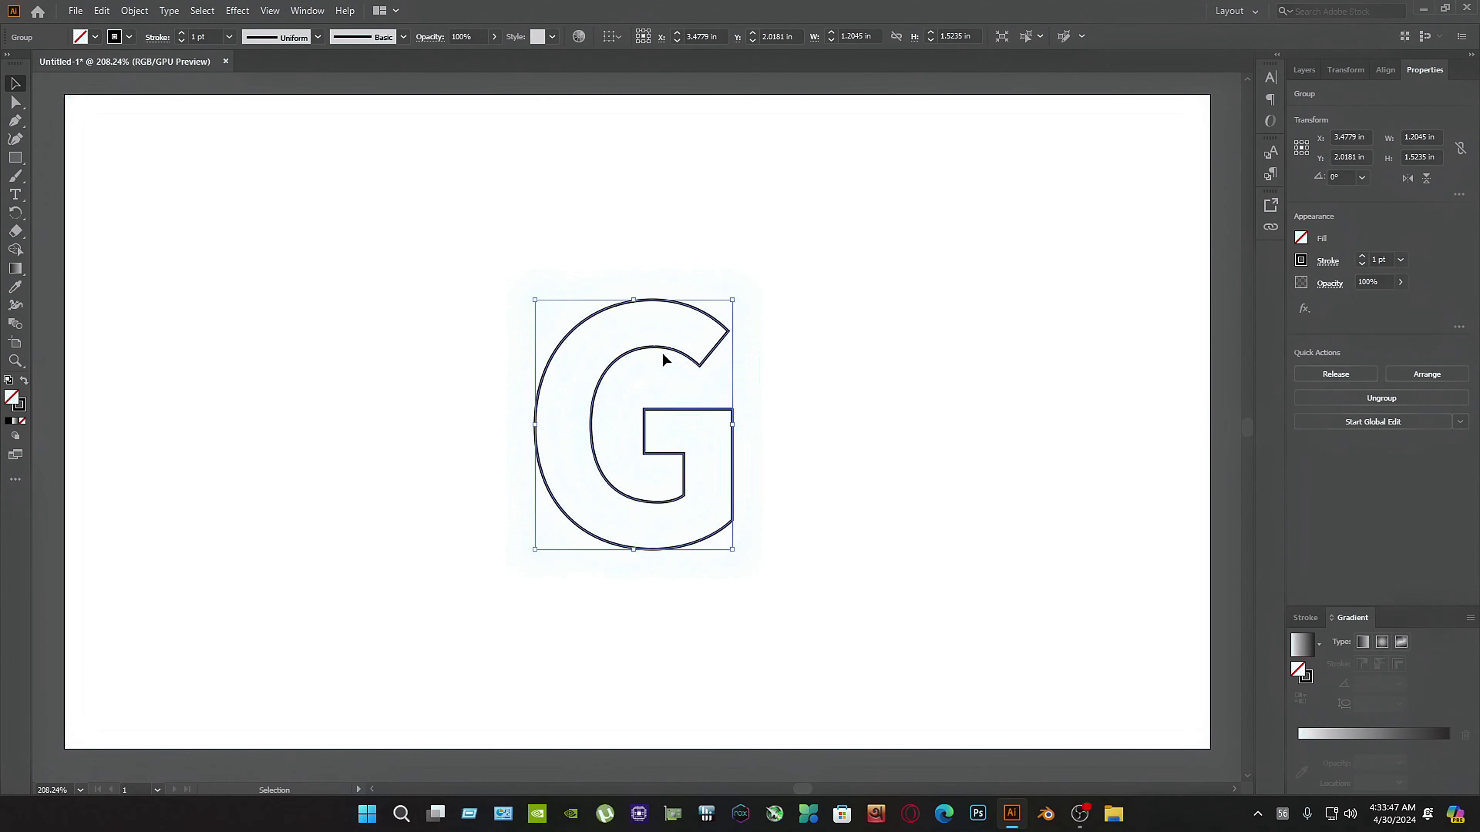
- Delete the slanted end segment closing the upper arm of the outlined G with Direct Selection
click(19, 102)
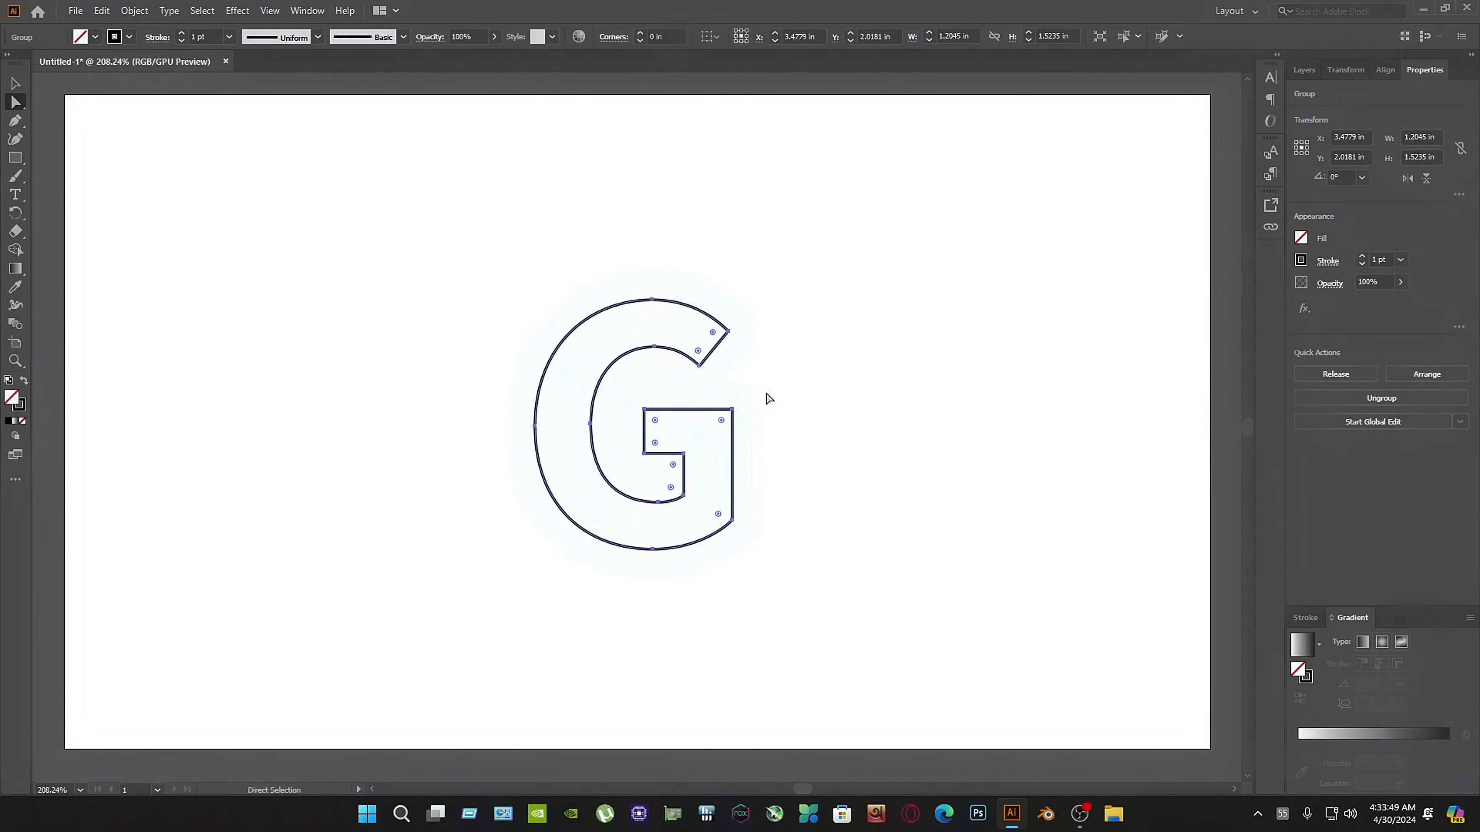
click(740, 368)
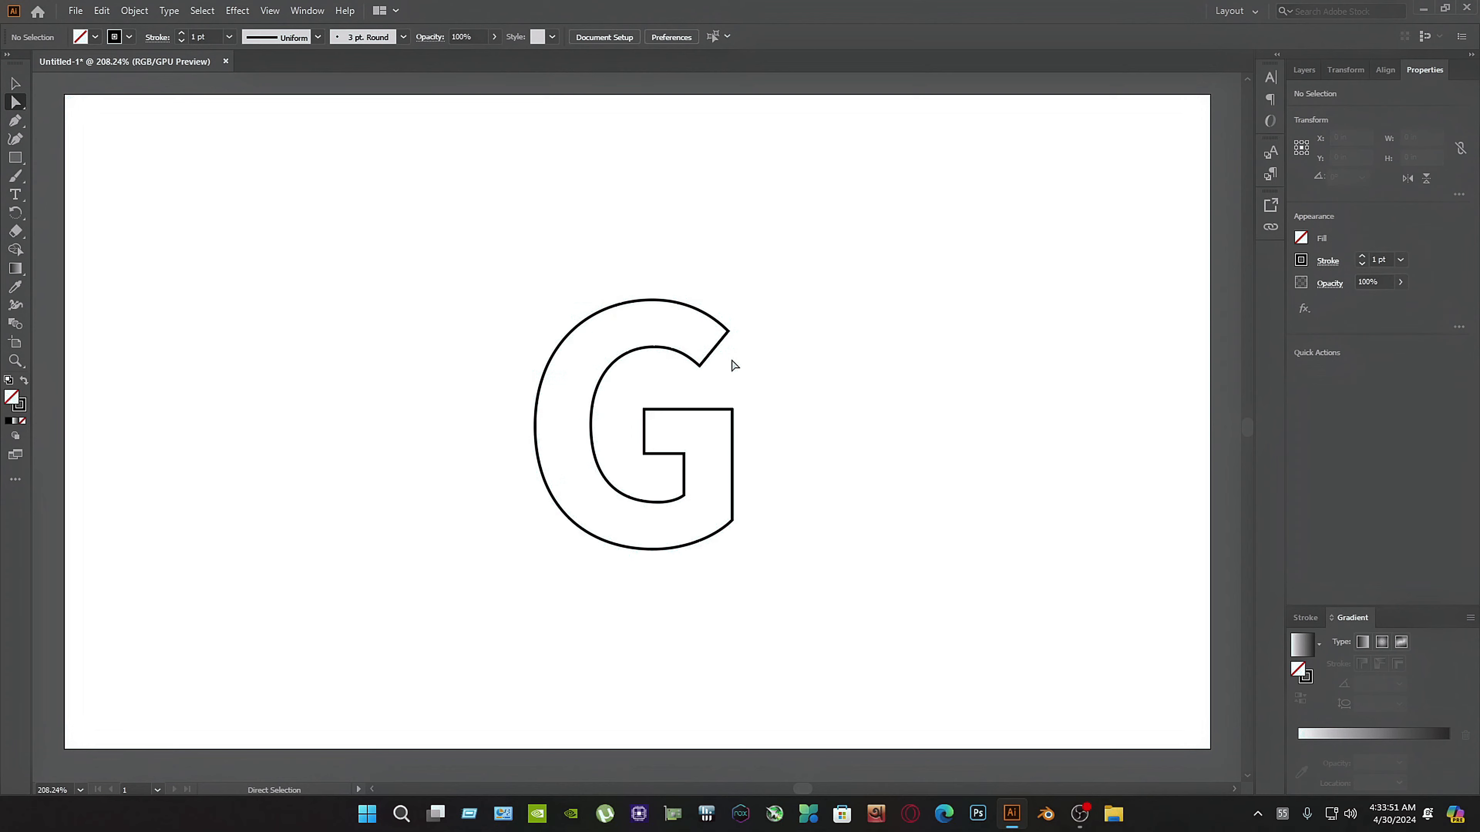
click(714, 348)
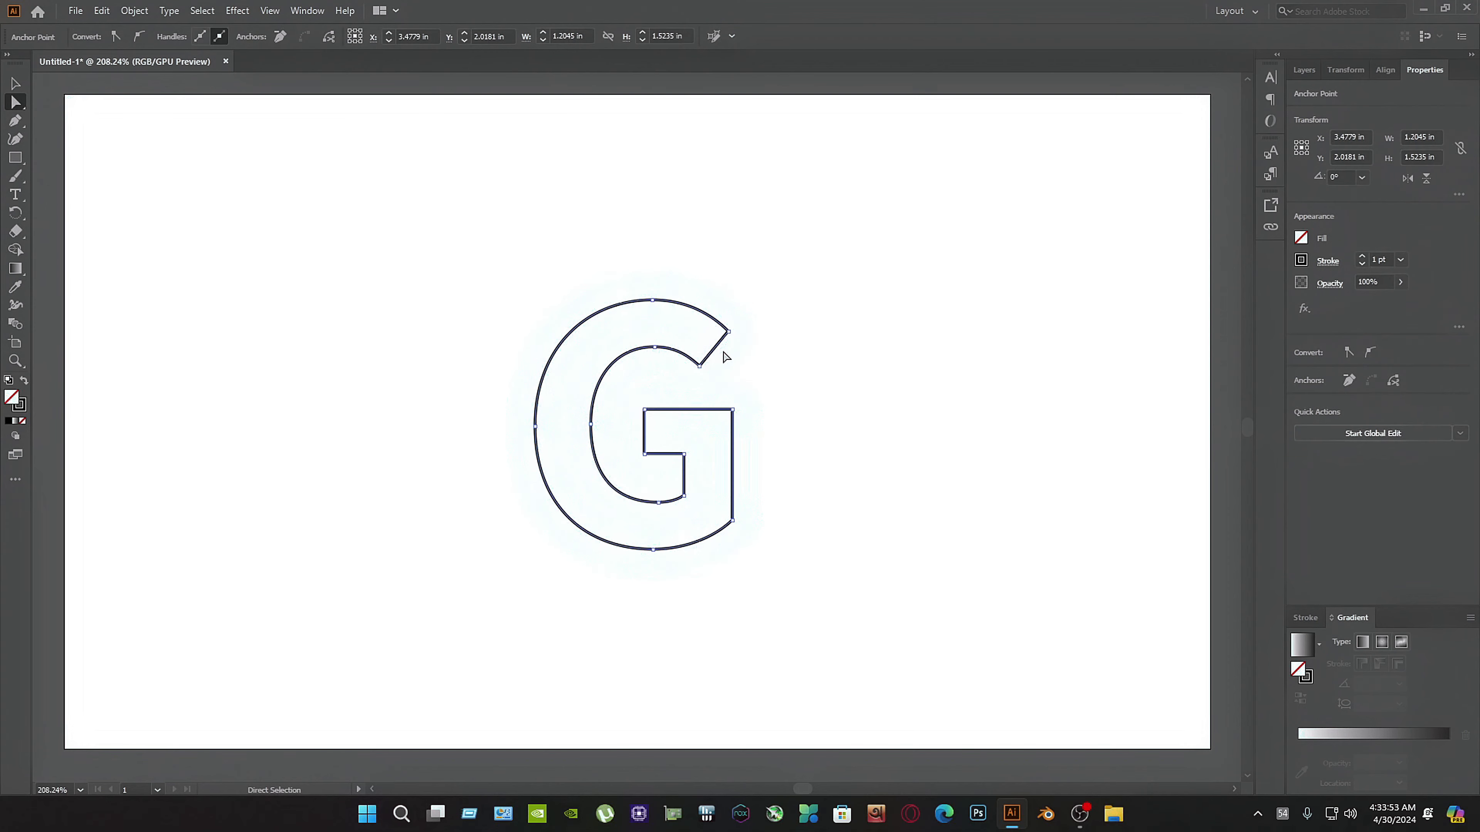
key(Delete)
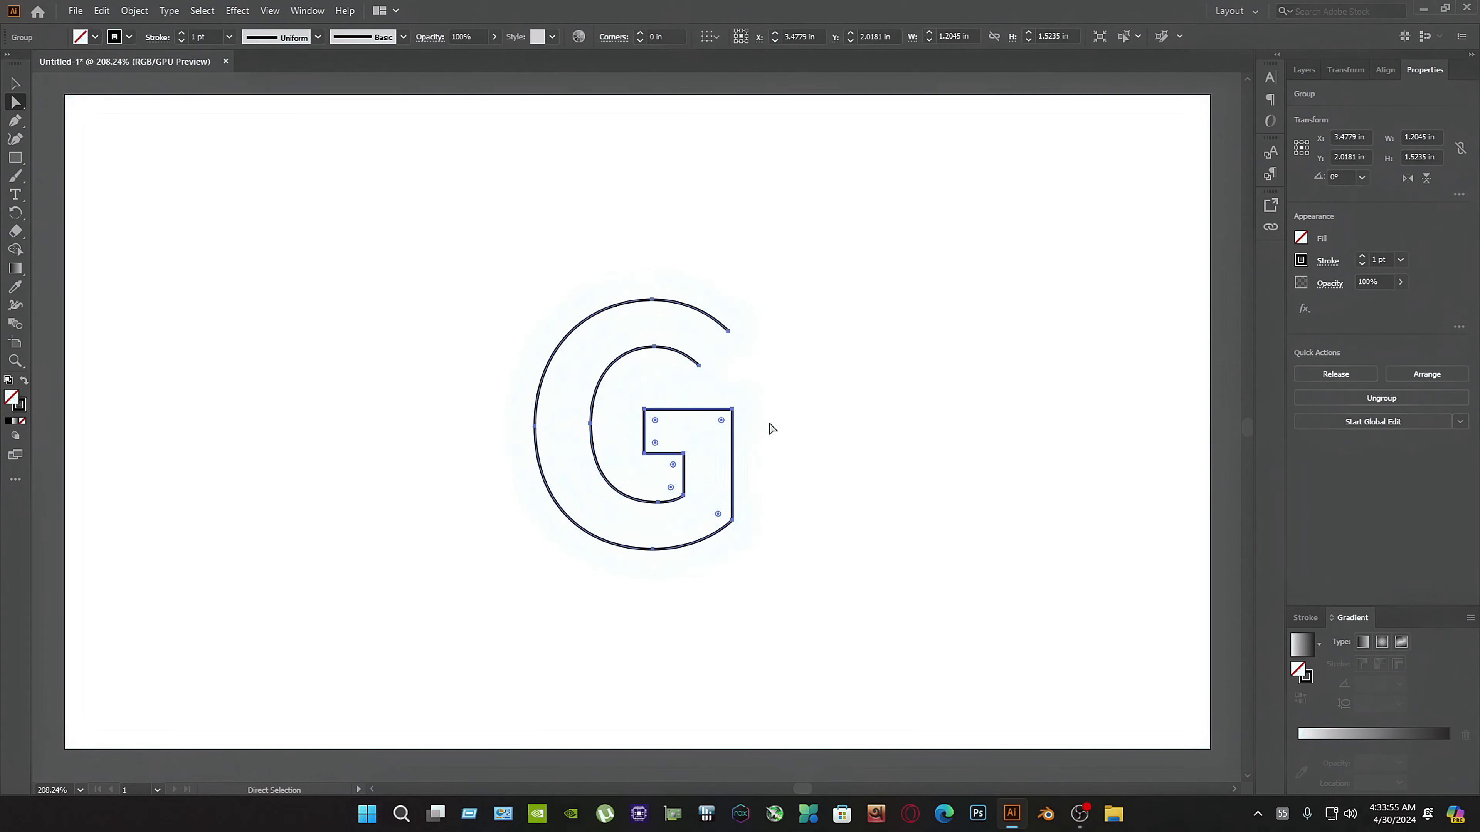
- Delete the short vertical segment at the inner end of the G's crossbar
click(637, 430)
click(644, 428)
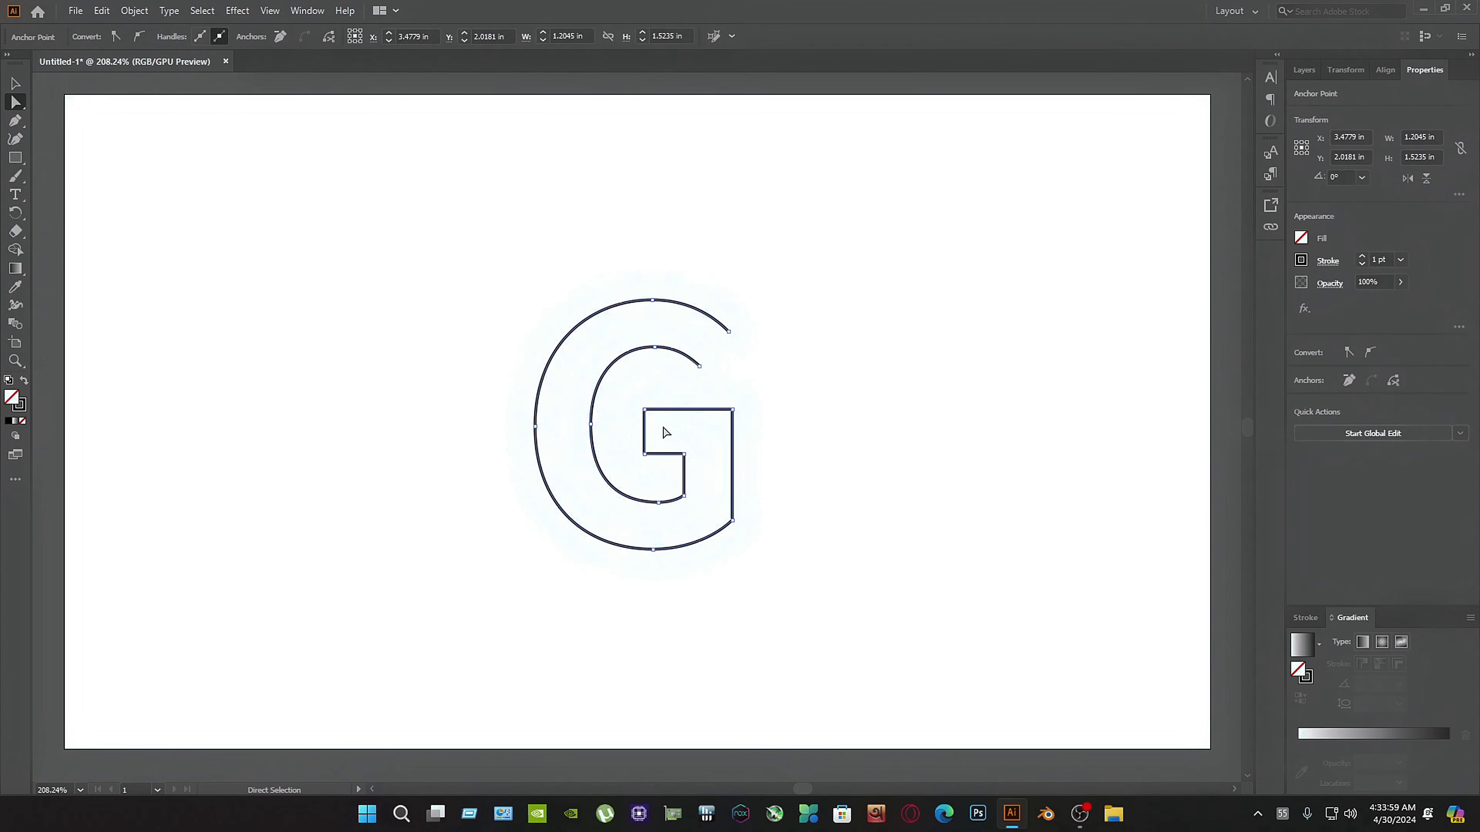
key(Delete)
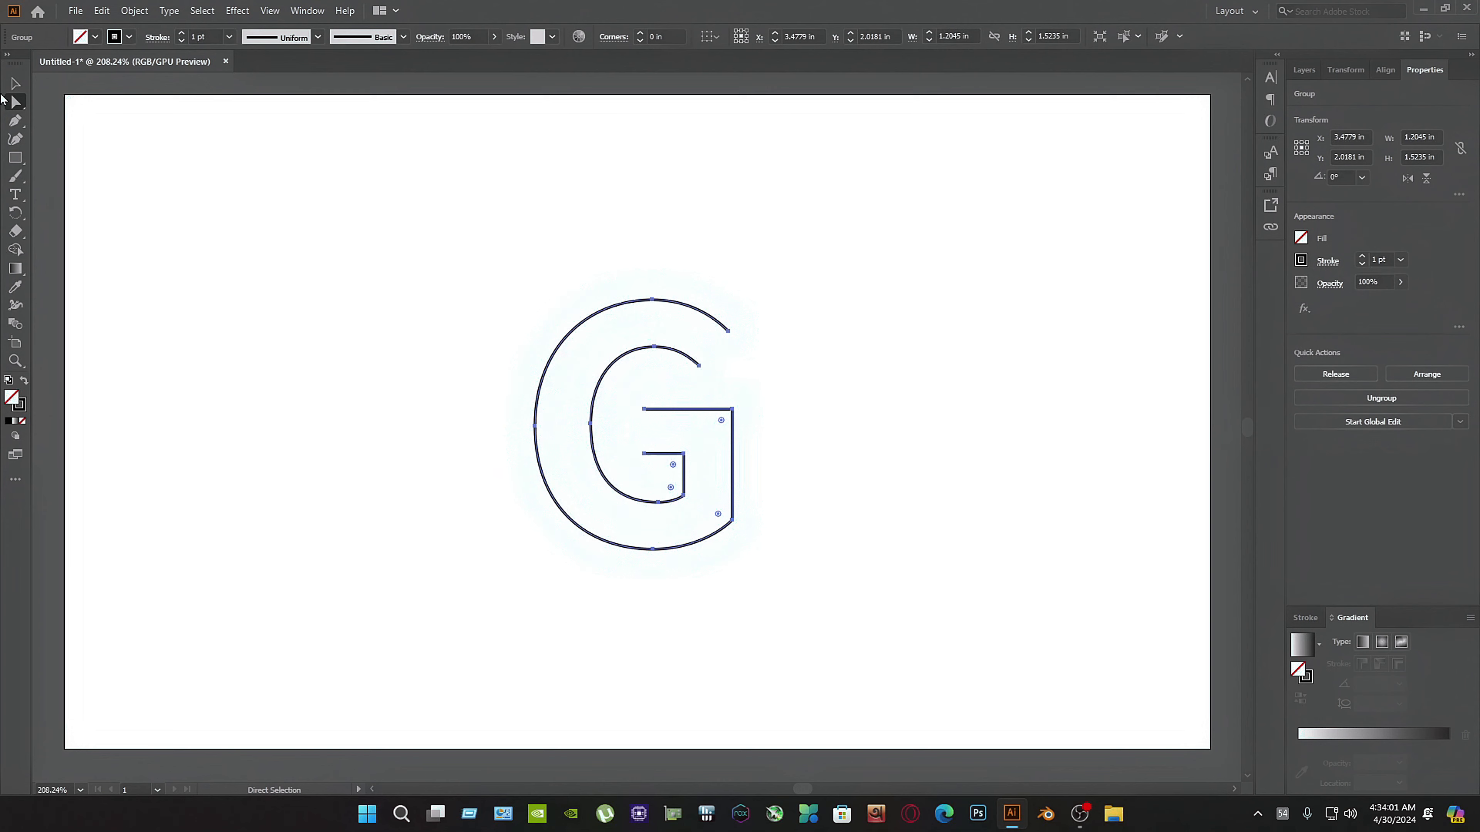
- Ungroup the opened G outline
click(16, 84)
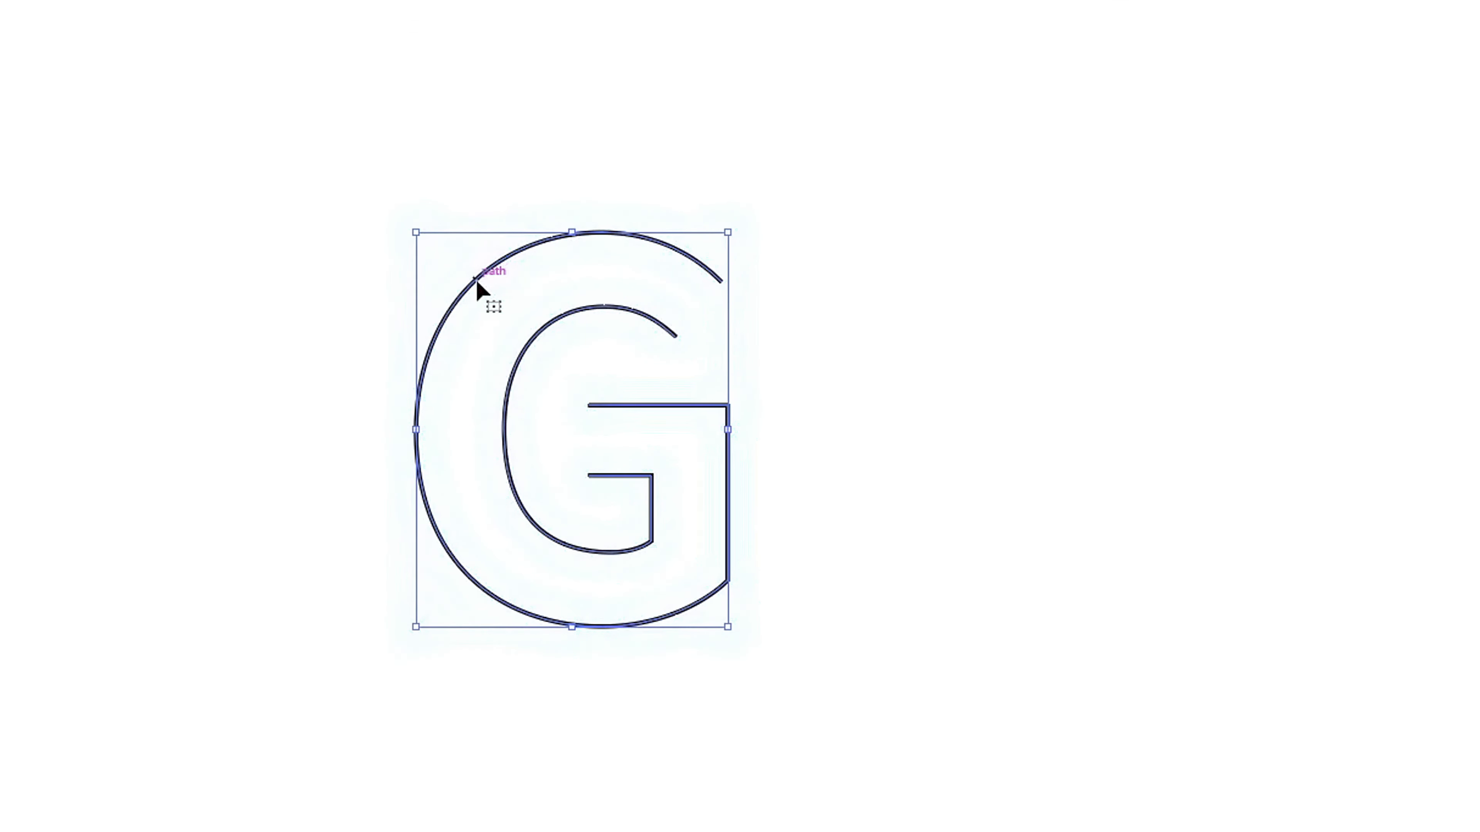
right_click(576, 328)
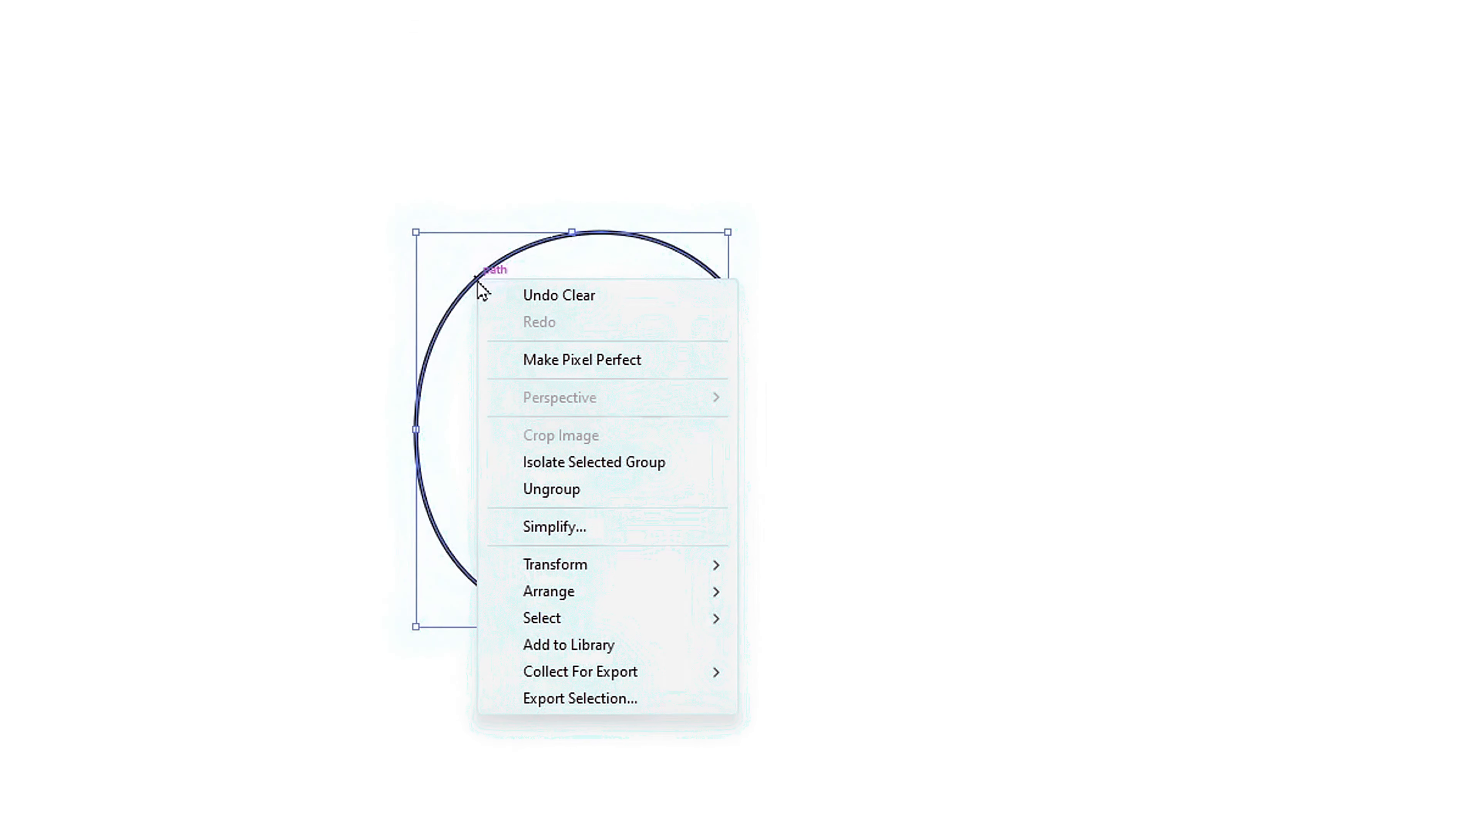
click(580, 494)
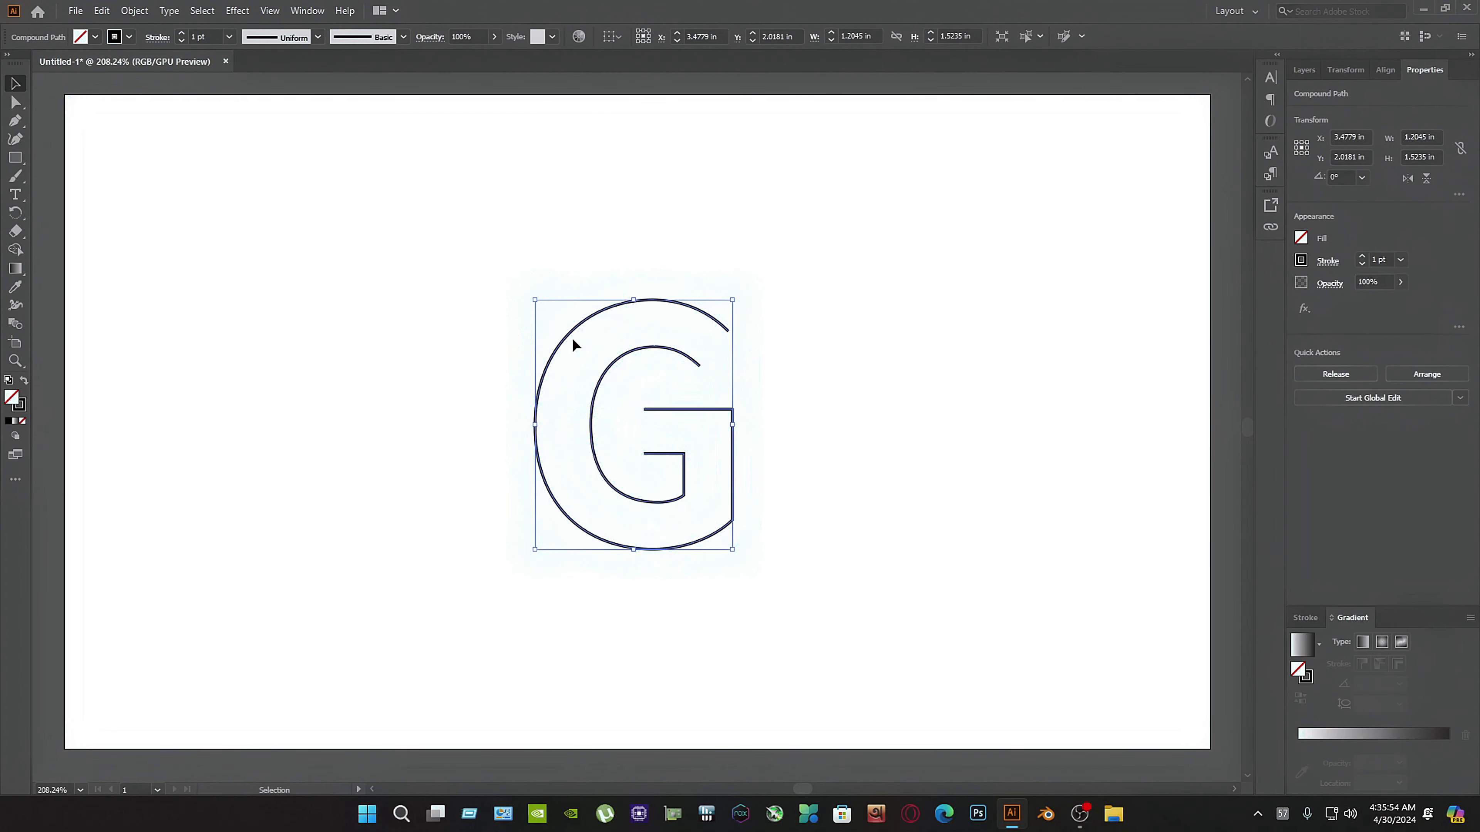
- Release the G's compound path, separate its outer contour from the inner one, and delete the outer contour
right_click(571, 333)
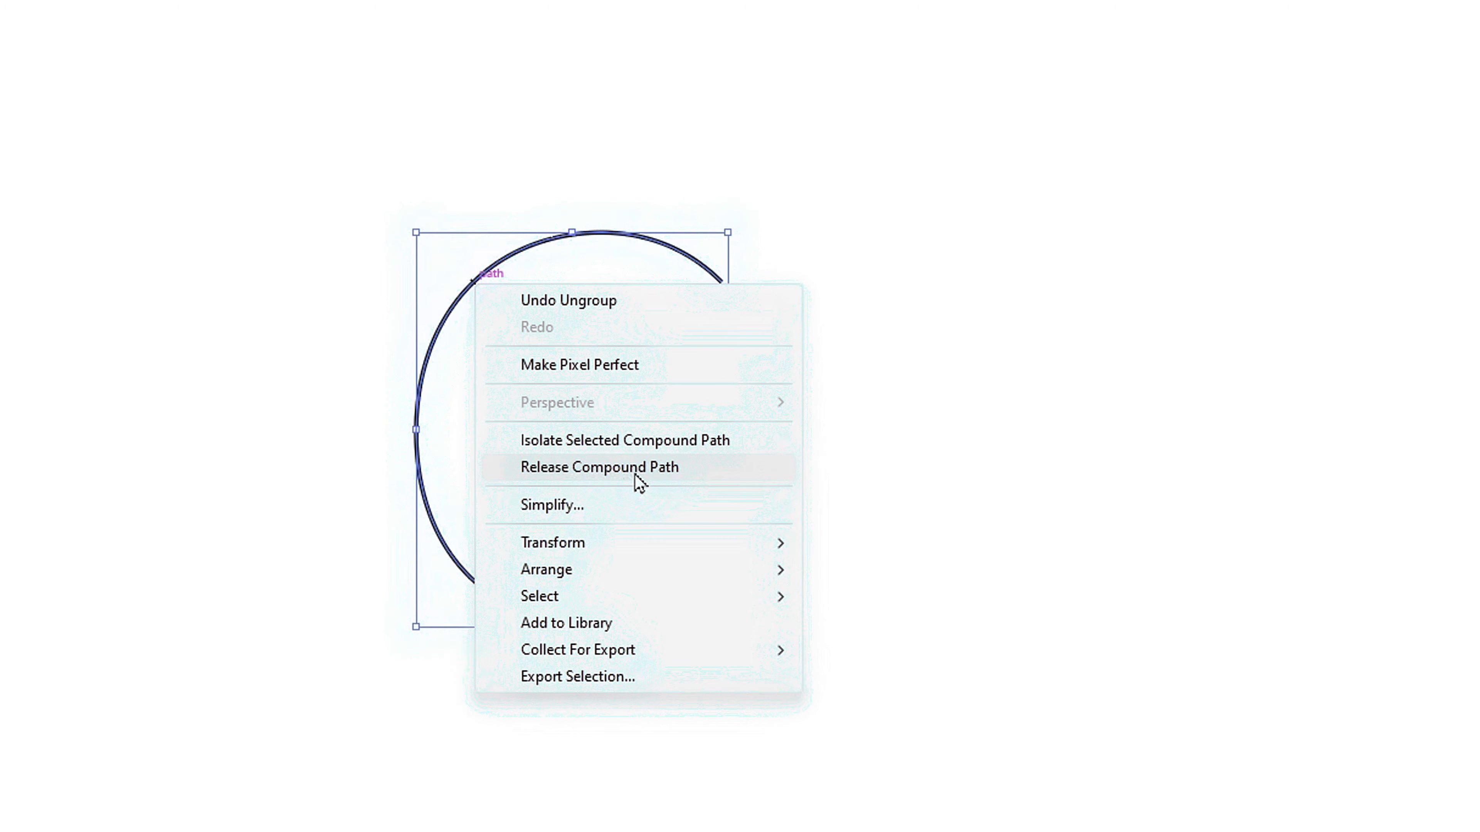
click(648, 474)
click(466, 194)
drag(493, 220, 368, 264)
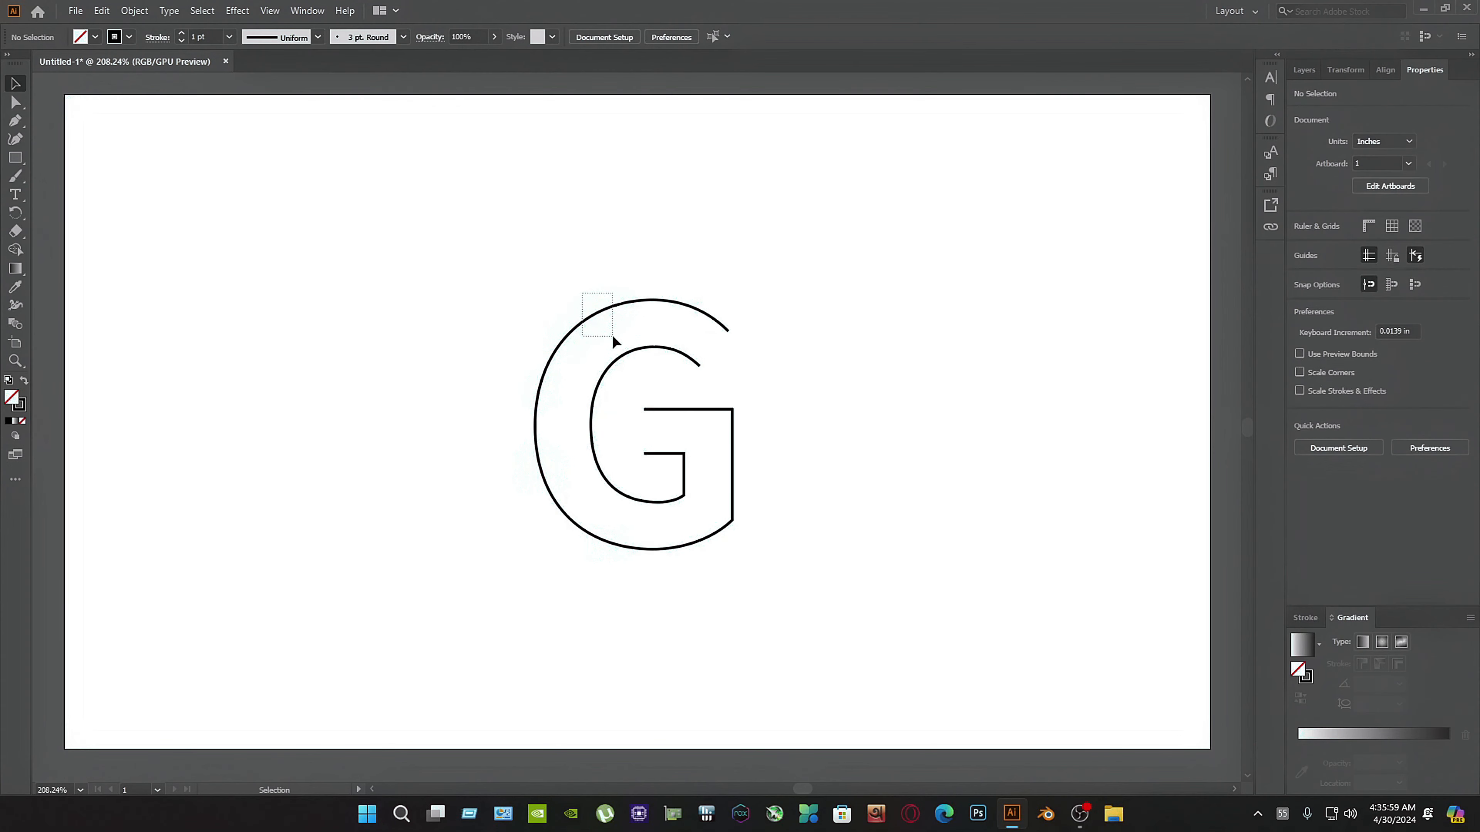
drag(504, 325, 366, 297)
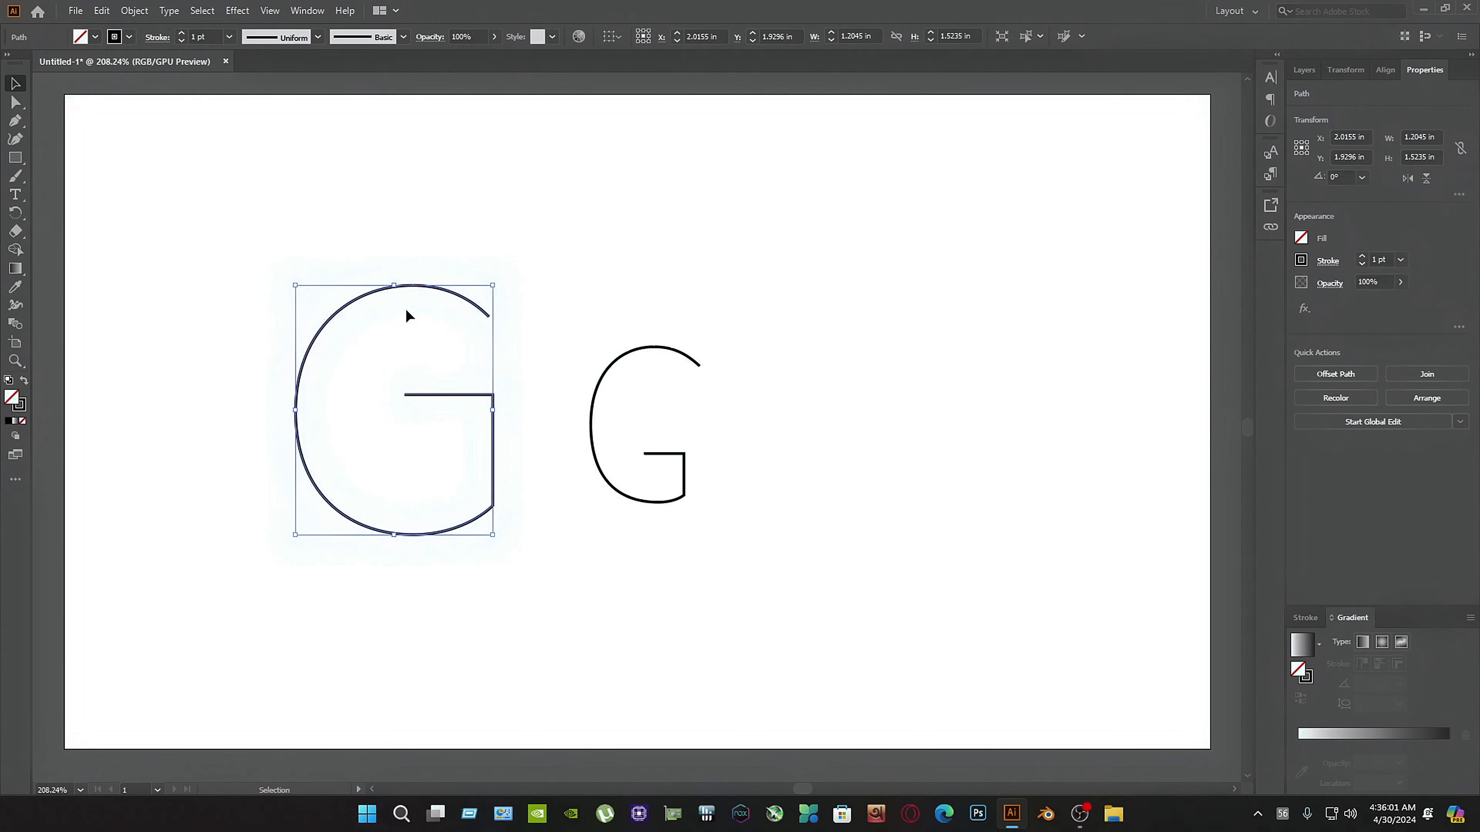
key(Delete)
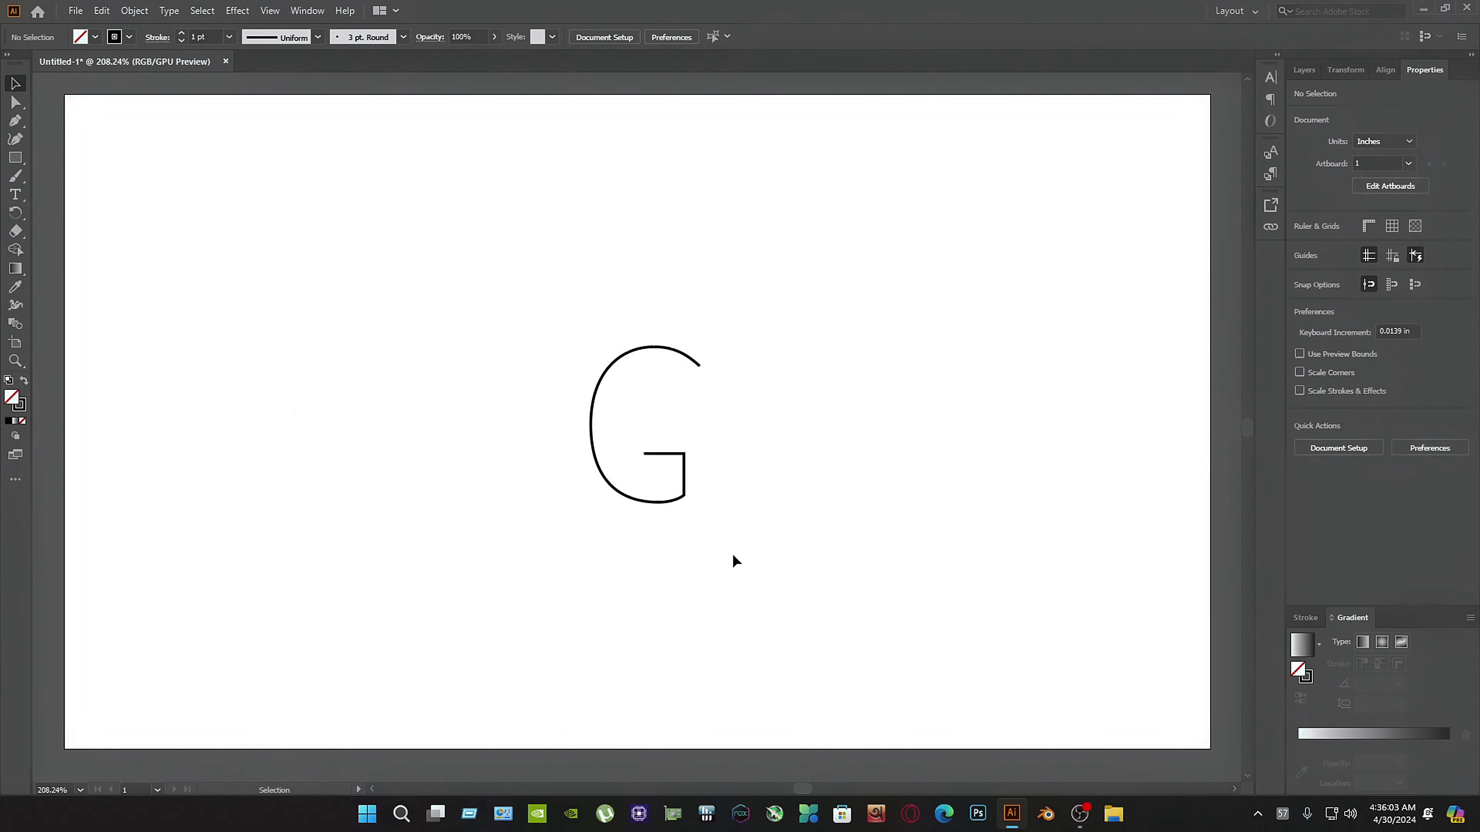
- Raise the remaining G's horizontal crossbar by three nudges using Direct Selection
key(ctrl+a)
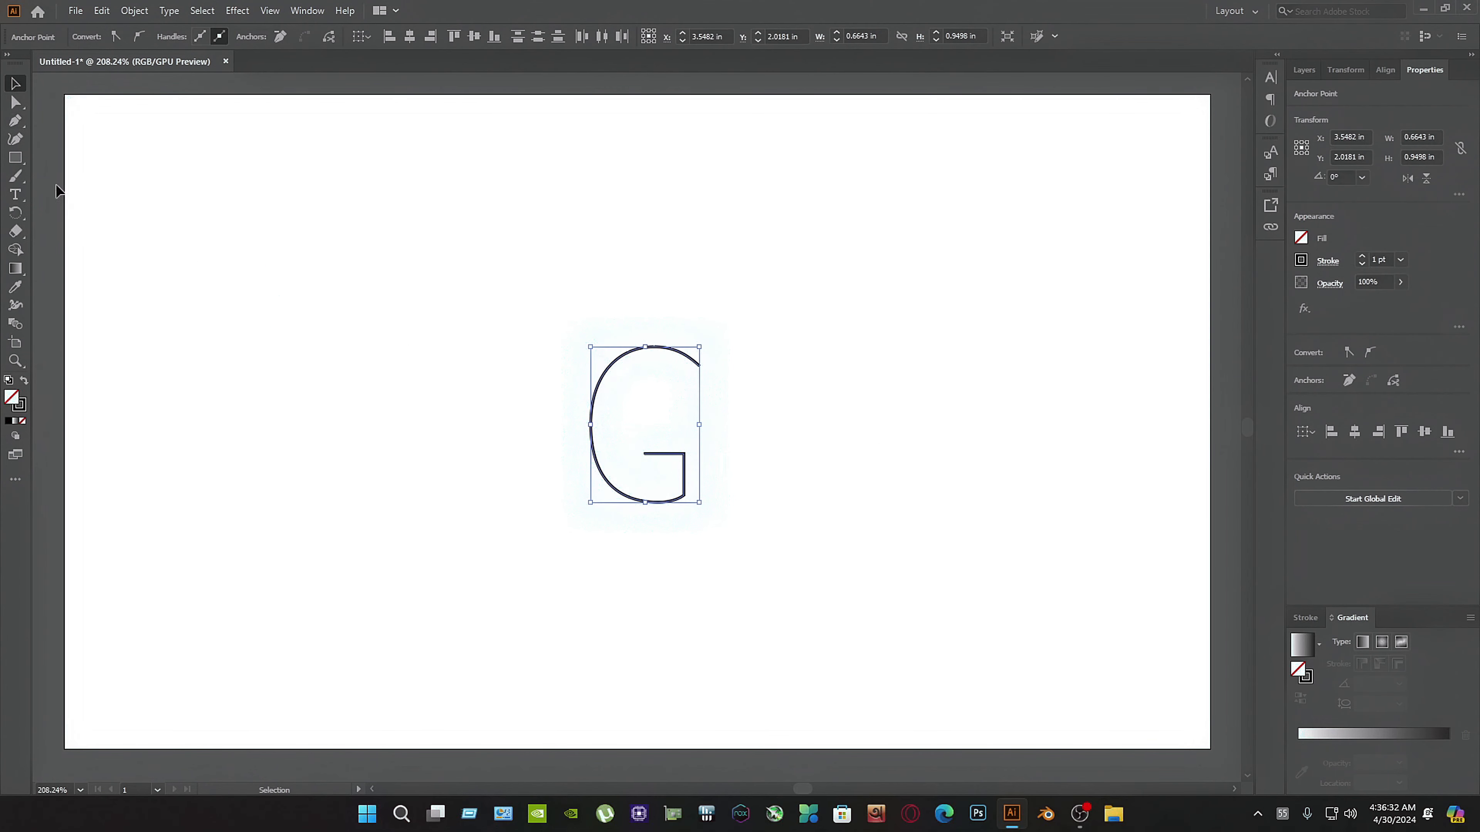
click(15, 103)
click(639, 453)
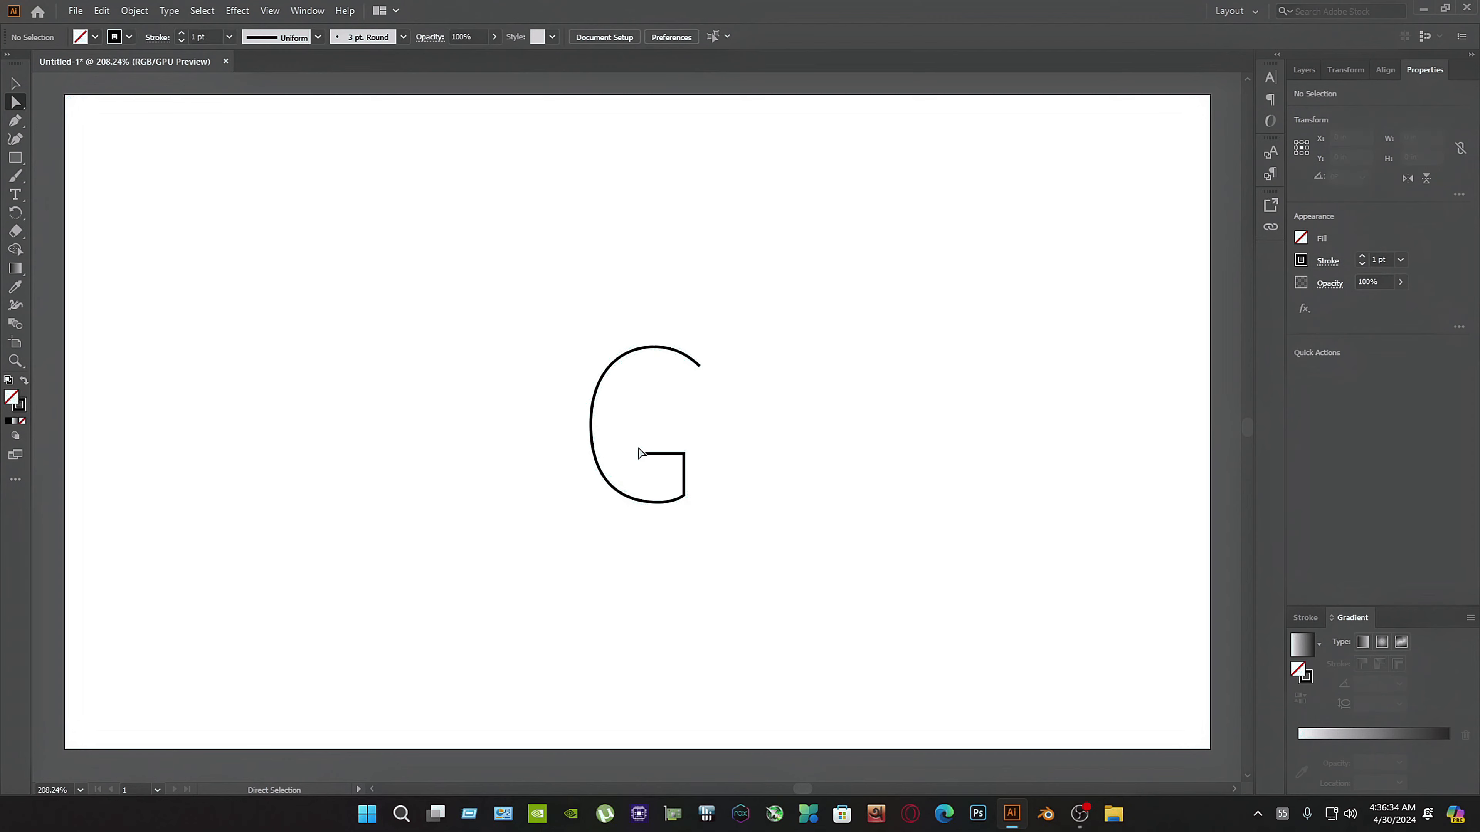
click(691, 462)
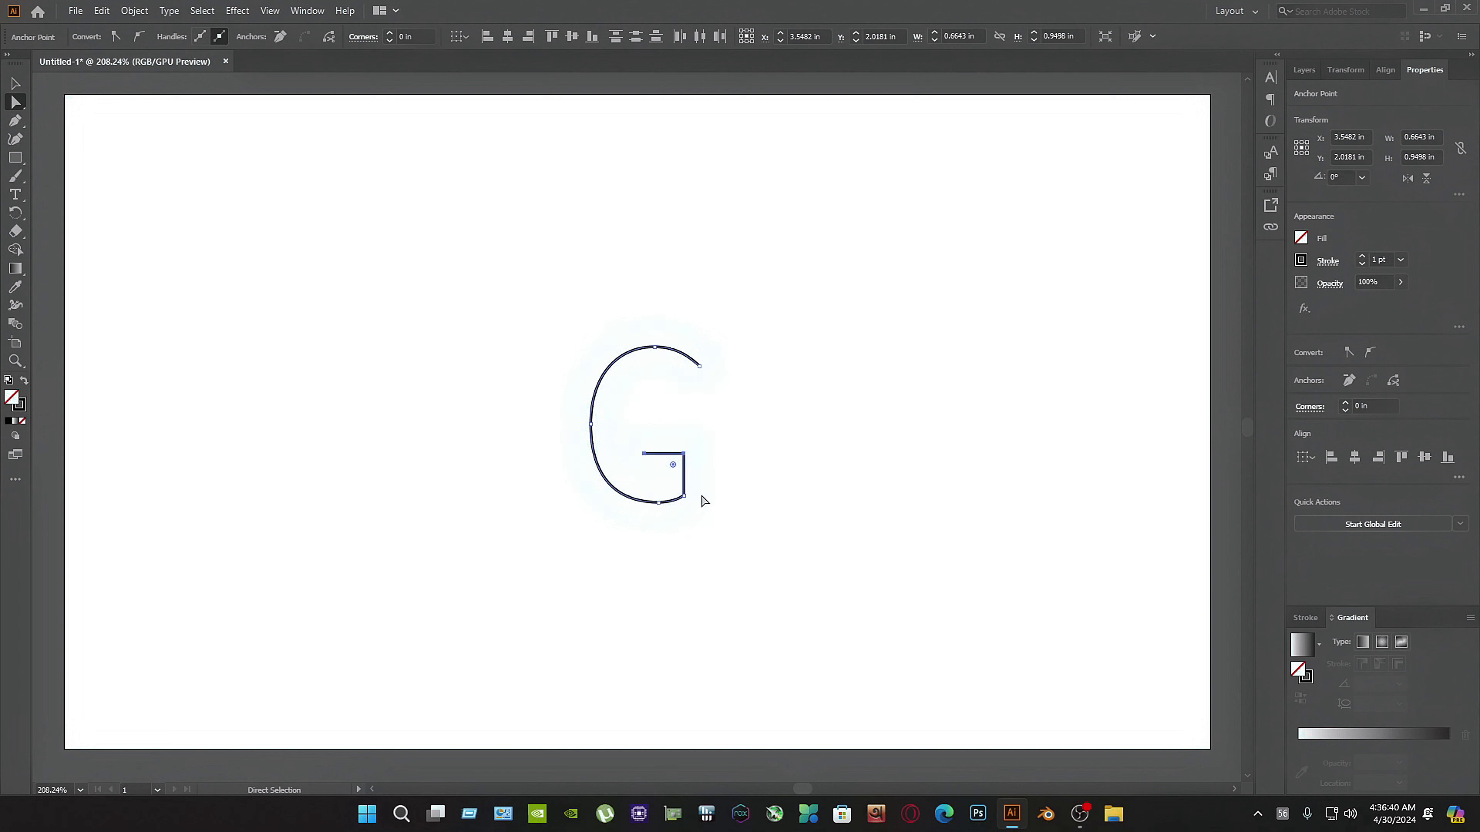
key(Up)
key(Up)
key(Up)
- Enlarge the G path to about 1.04 by 1.49 in and move it slightly right of the artboard's center
click(16, 84)
click(951, 593)
drag(743, 542, 552, 387)
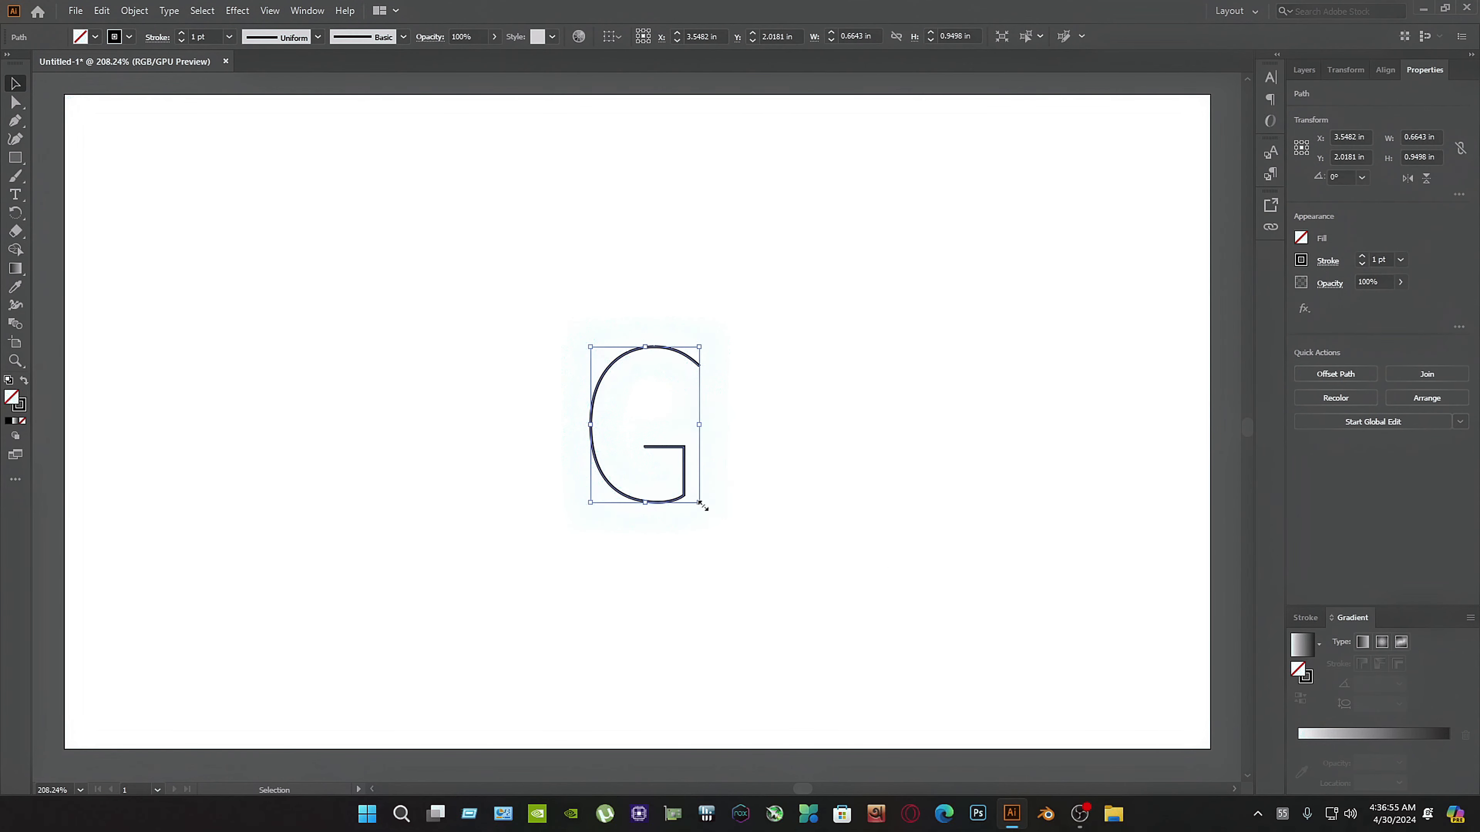
drag(701, 505, 756, 552)
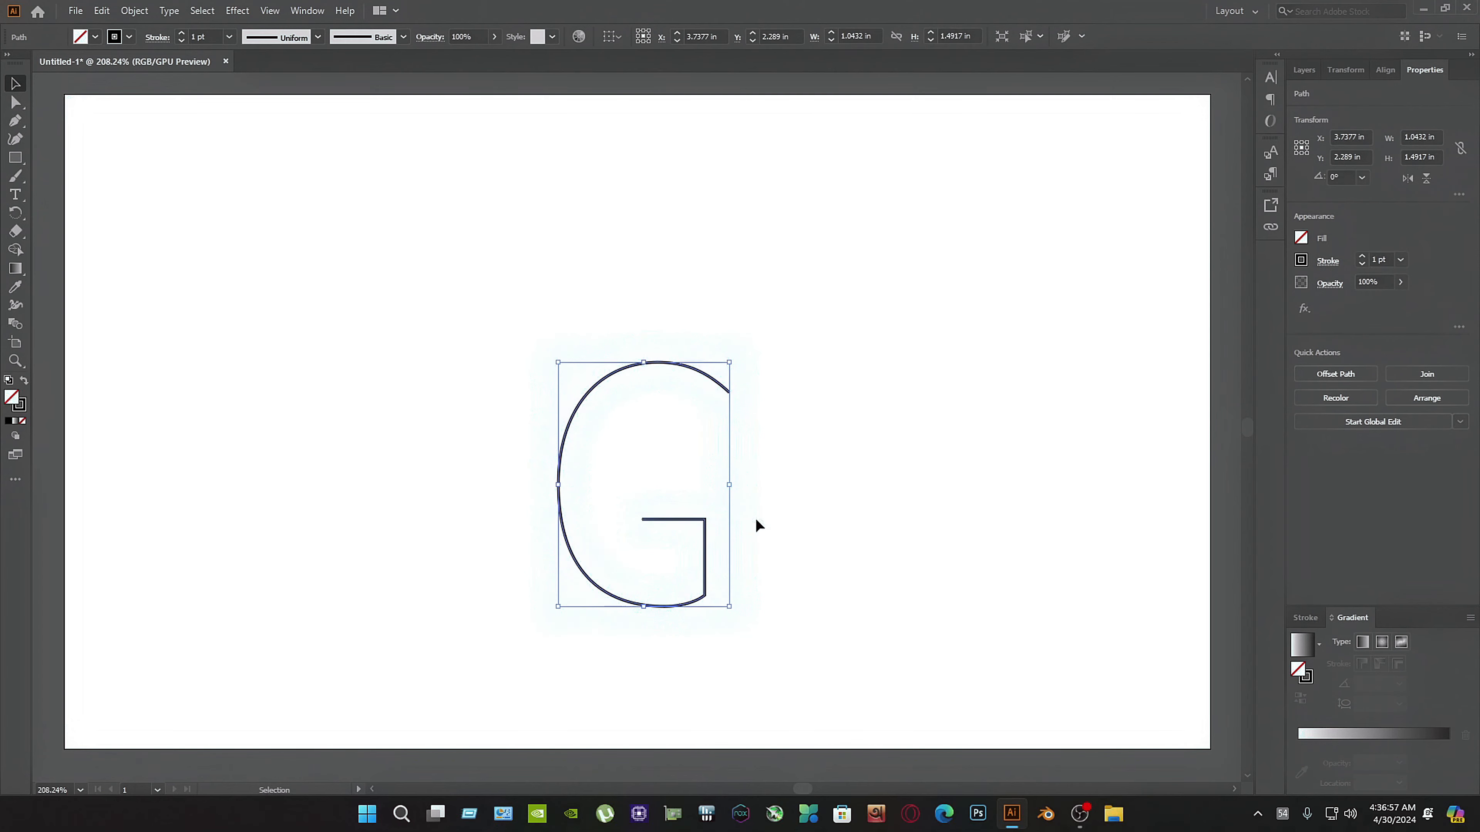
click(918, 512)
drag(816, 607, 554, 341)
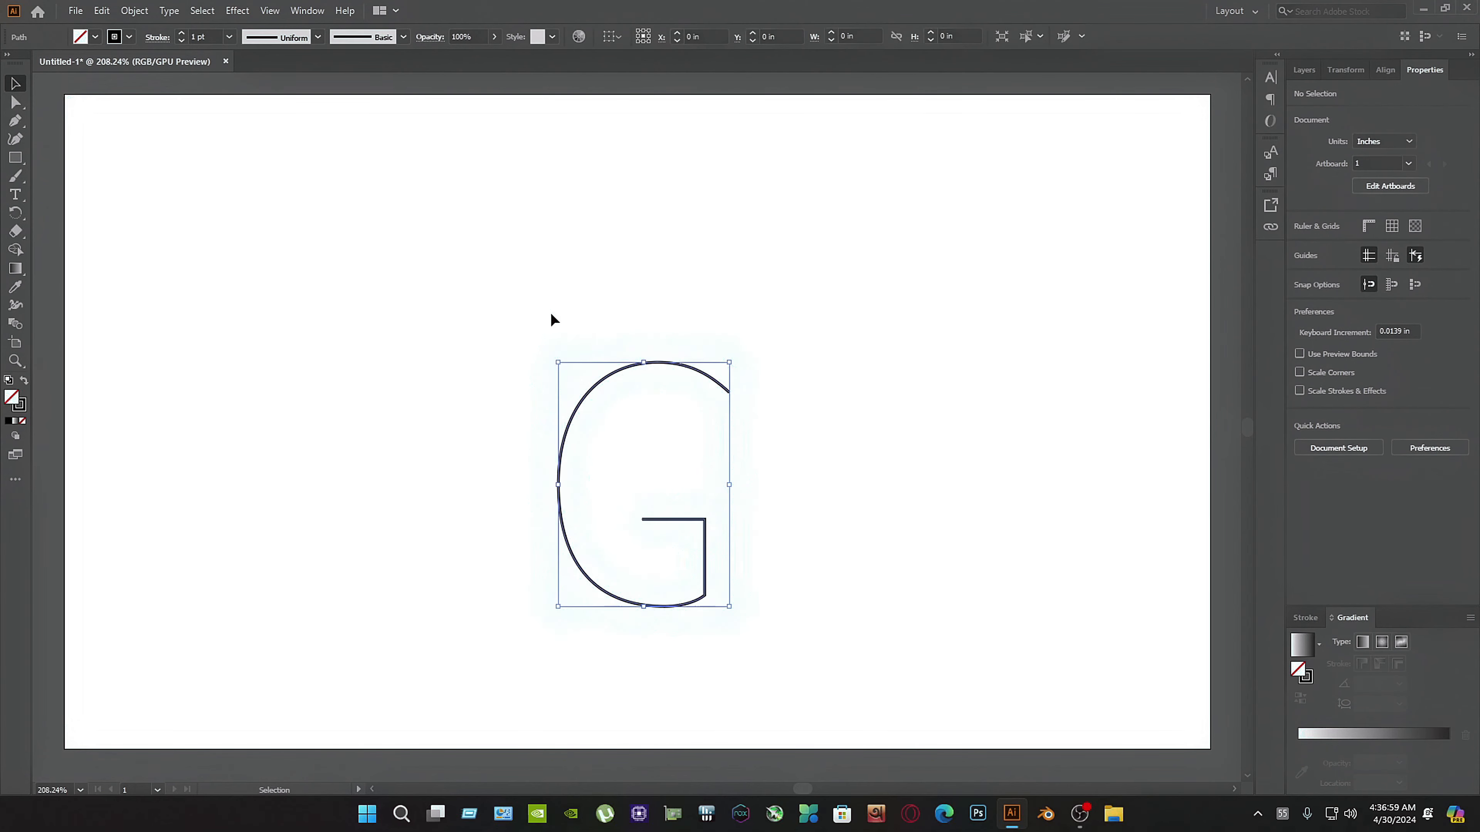
drag(605, 403, 741, 351)
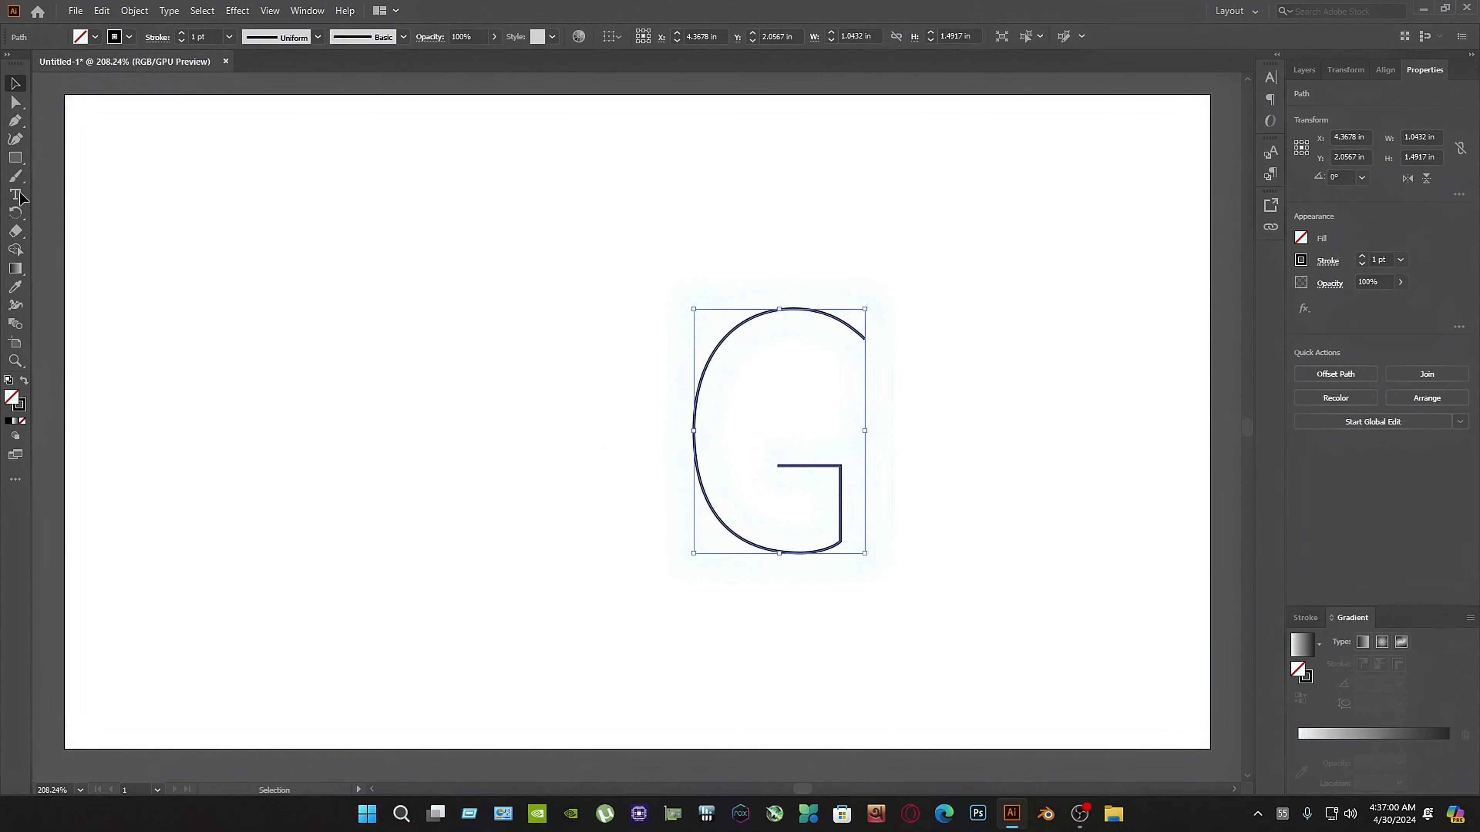
- Draw a circle about 0.33 in across in the artboard's upper-left area with the Ellipse tool
click(15, 157)
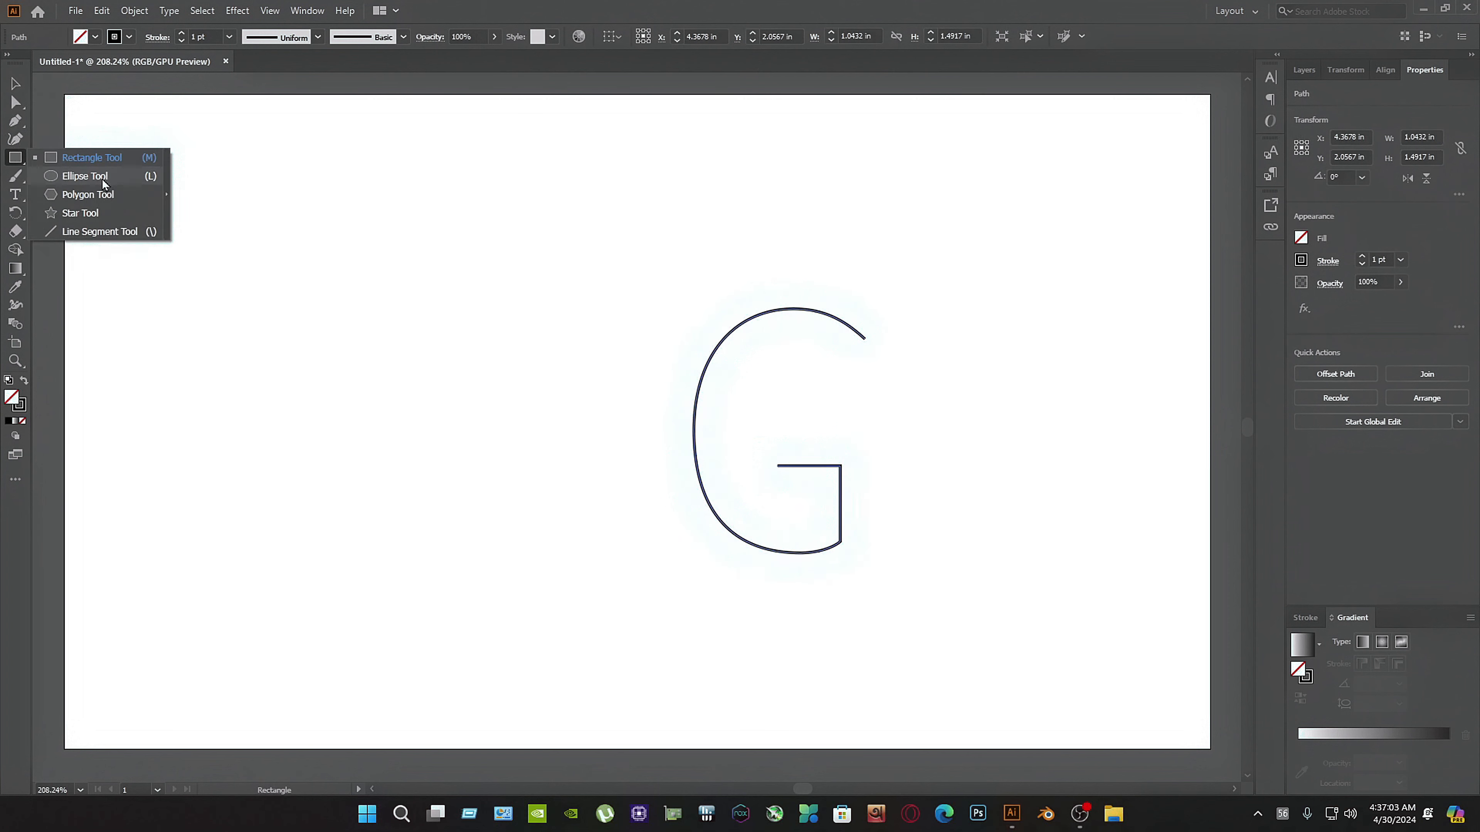
click(90, 176)
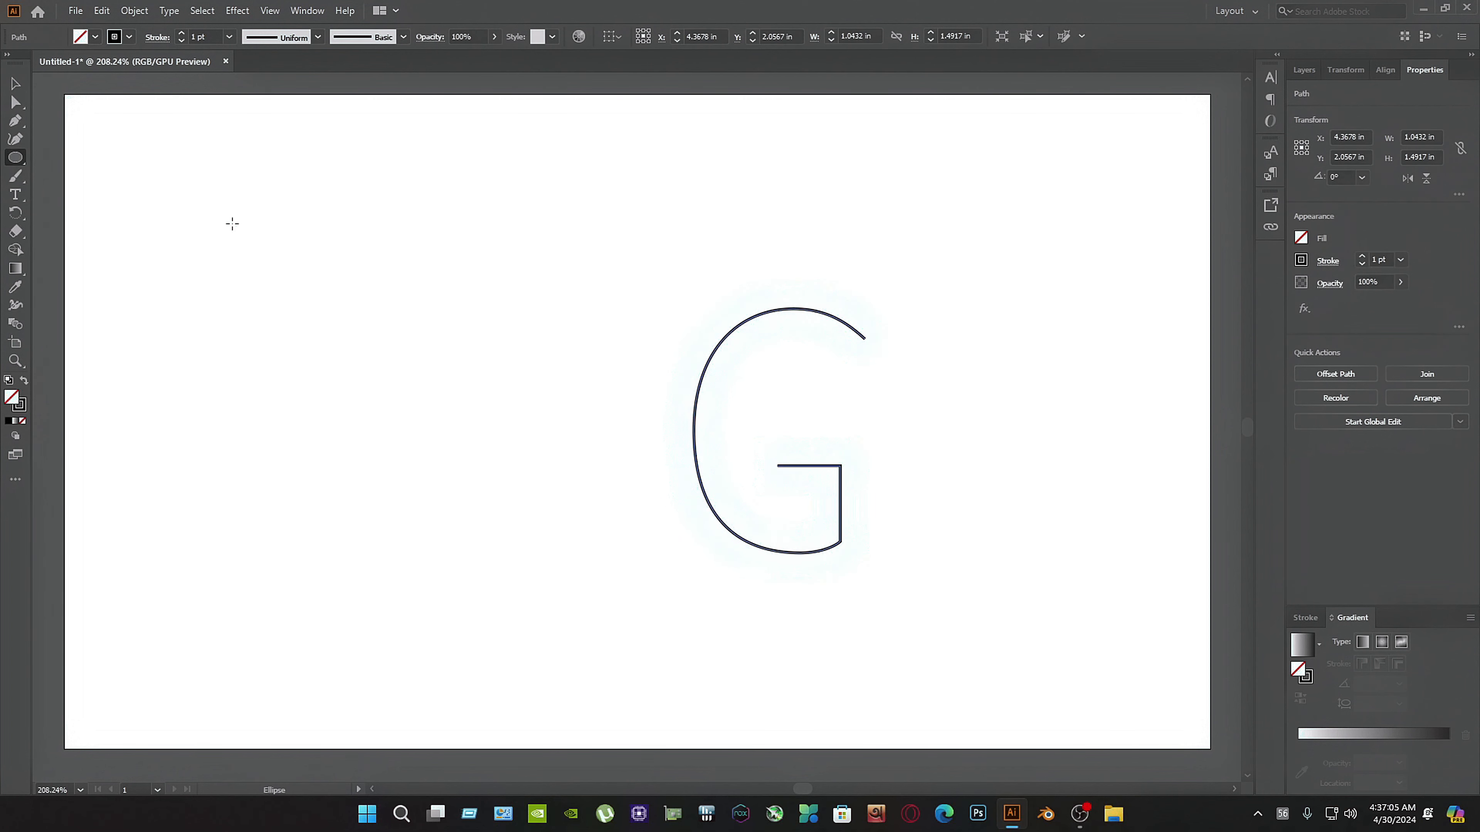
mouse_move(221, 224)
mouse_down()
mouse_move(275, 289)
mouse_move(268, 279)
mouse_up()
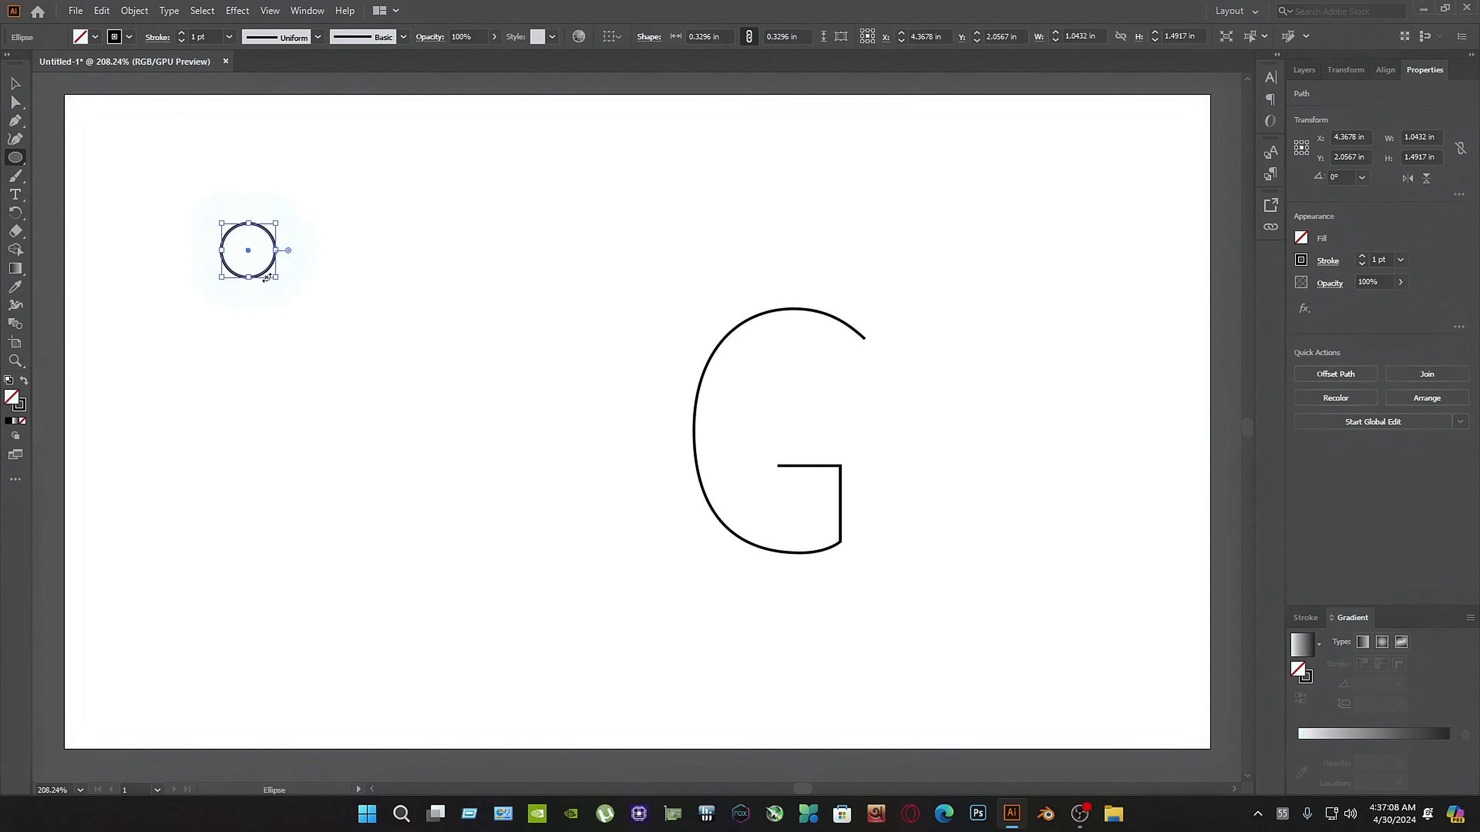
- Remove the circle's stroke and fill it with red
click(120, 35)
click(10, 60)
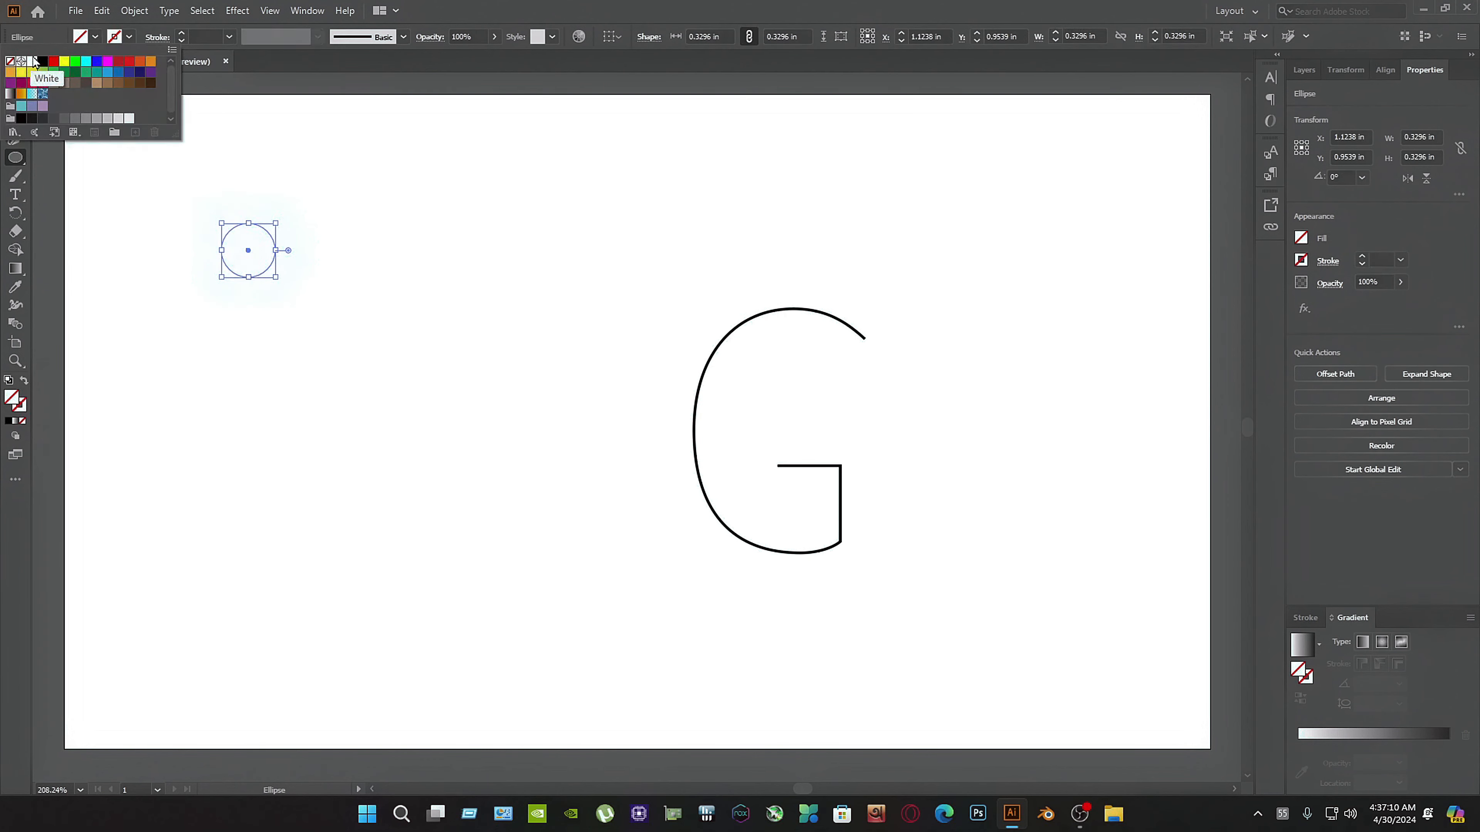
click(80, 39)
click(62, 57)
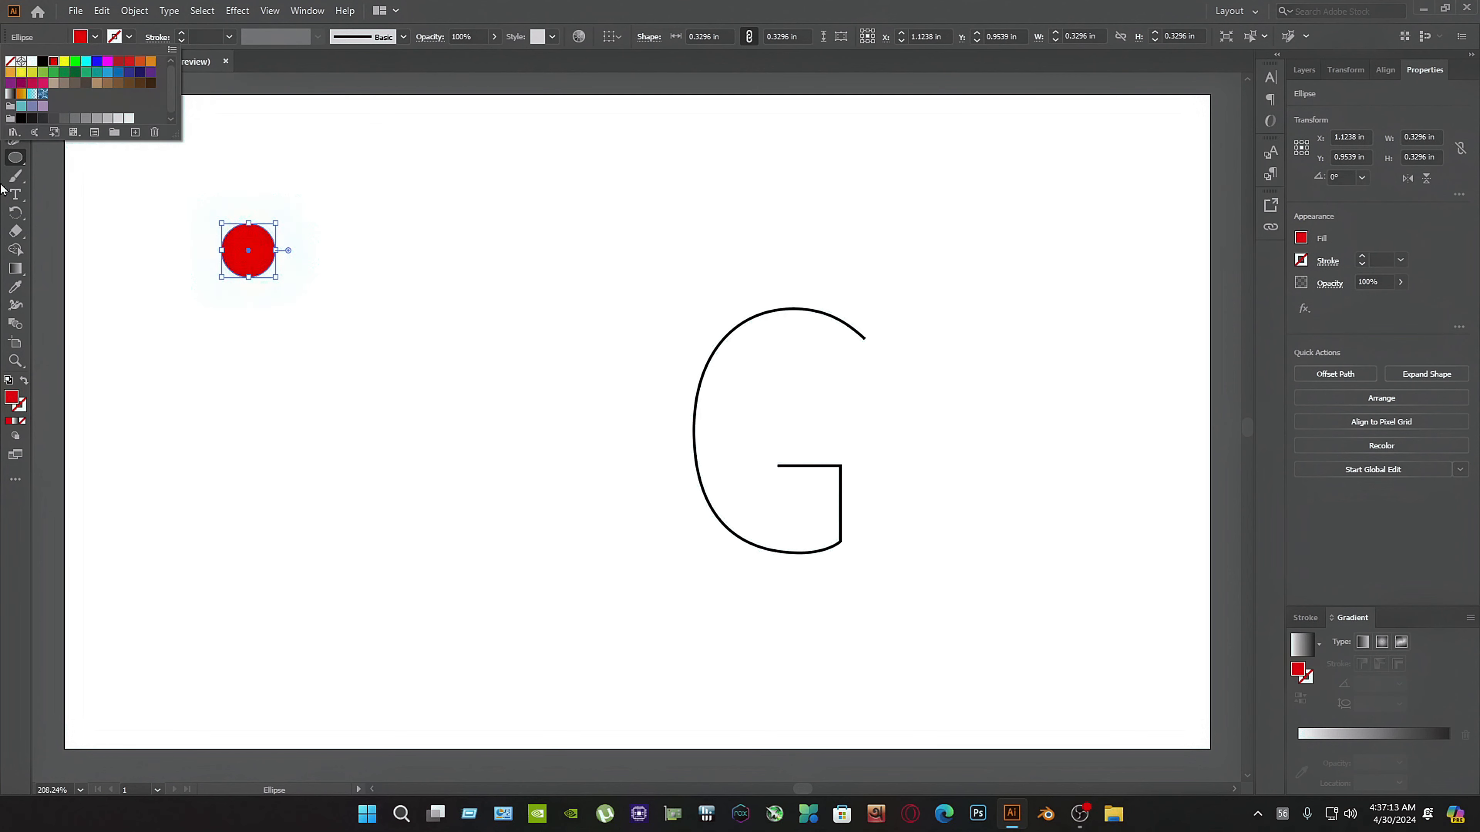
click(17, 85)
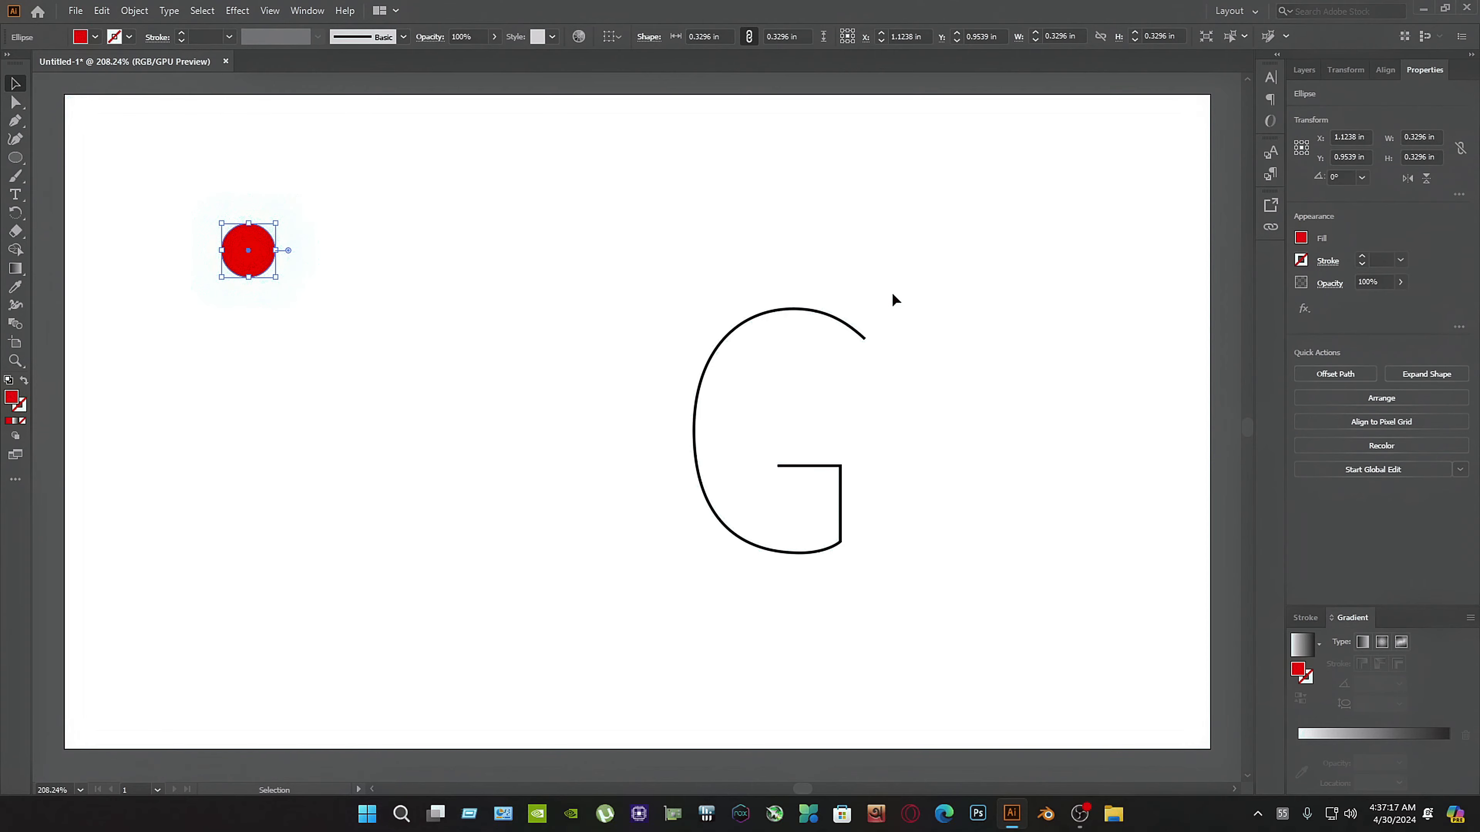
- Replace the circle's solid fill with a linear gradient
click(307, 10)
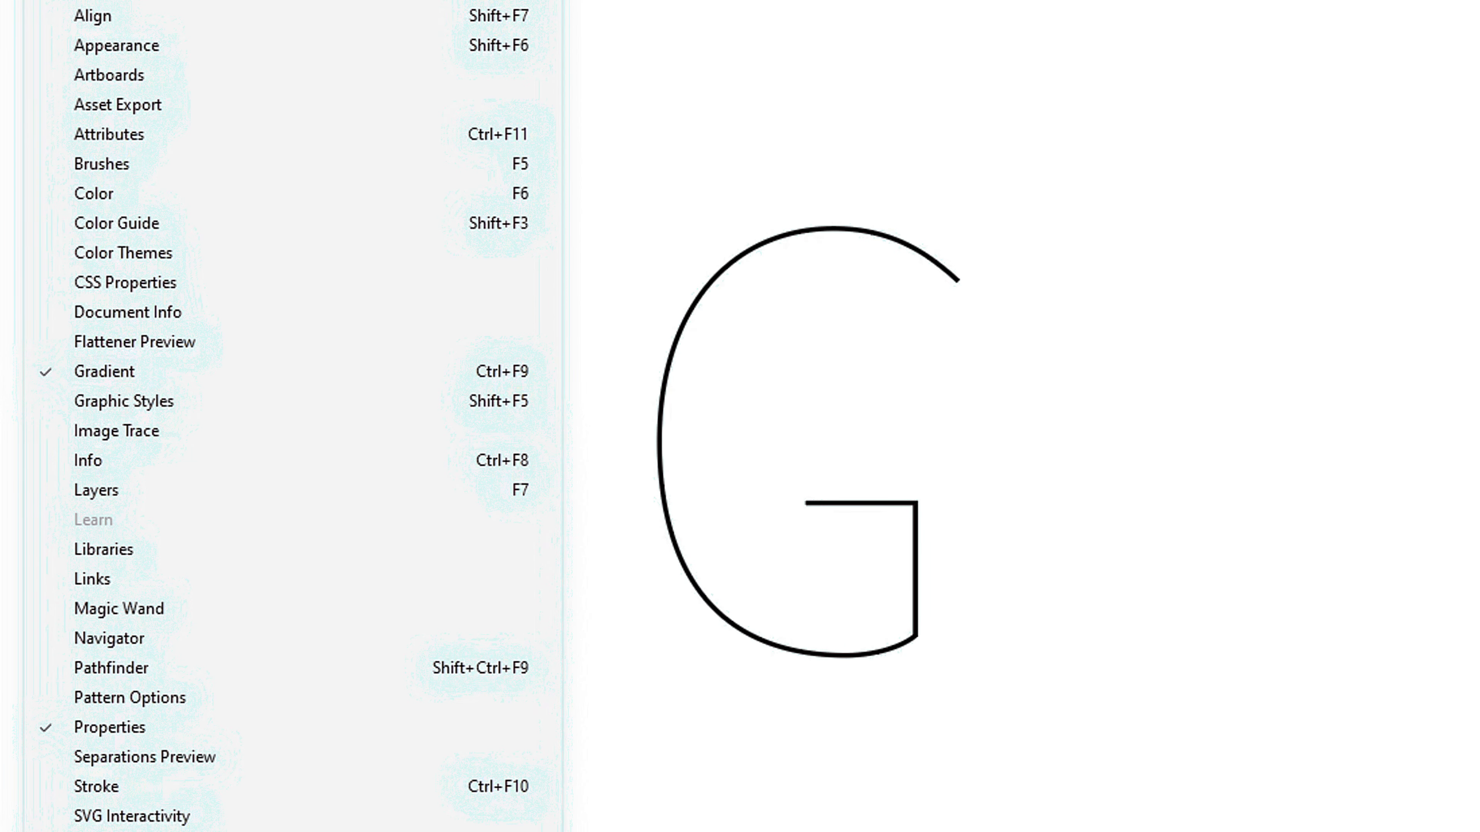
click(1367, 666)
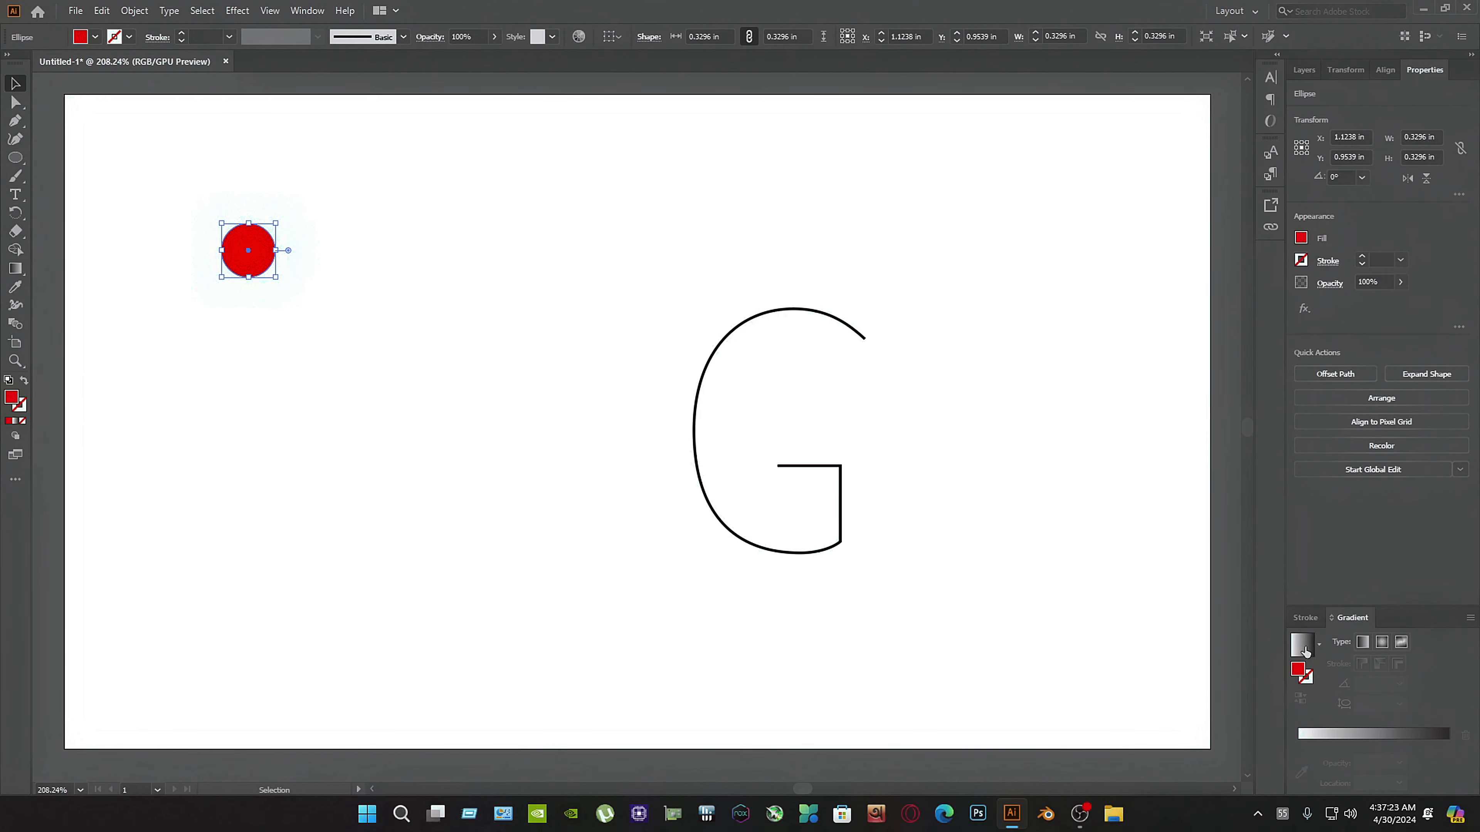
click(1305, 652)
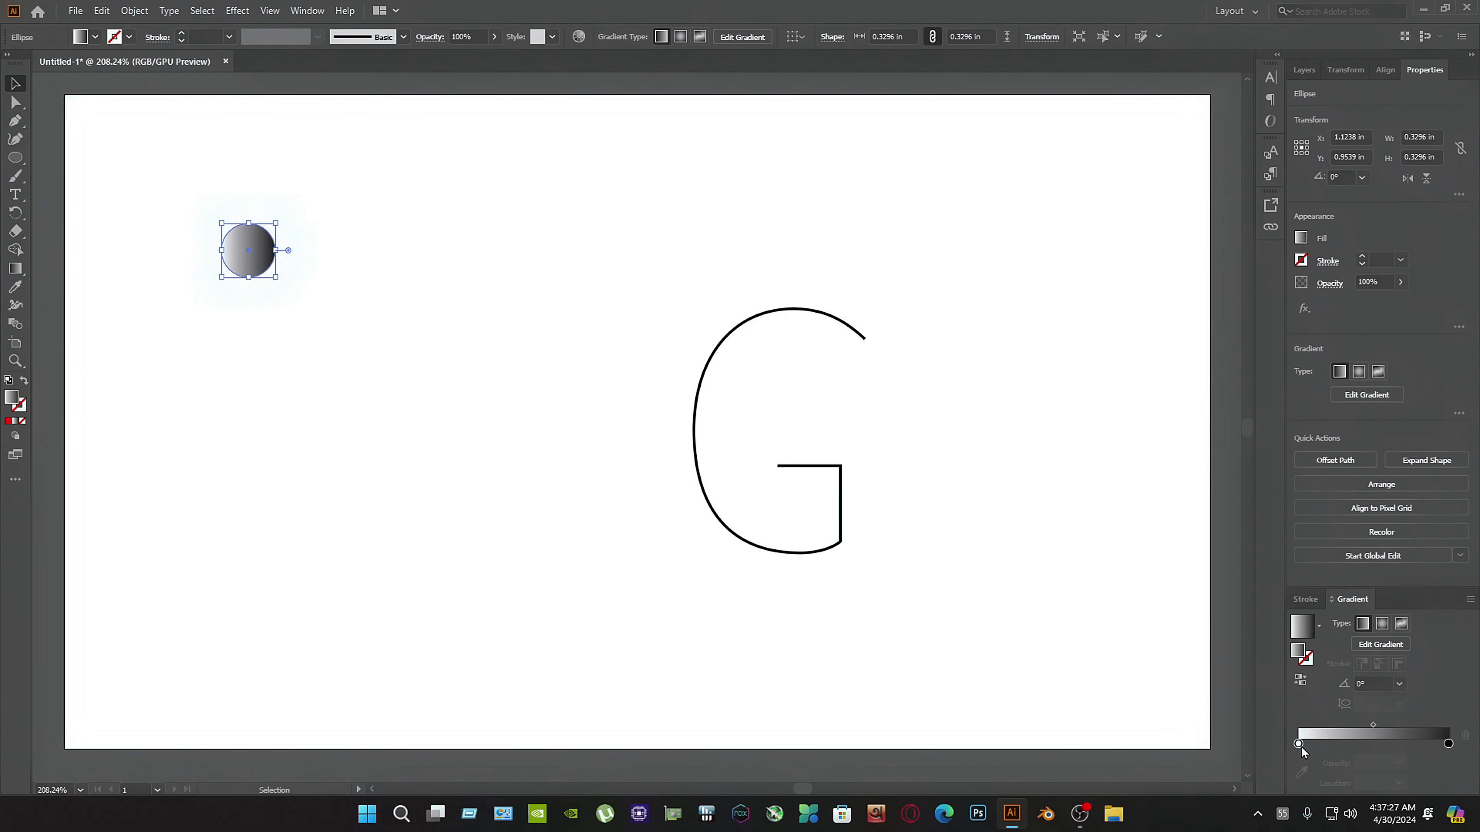
- Change the gradient's starting color stop to blue 0066D4
double_click(1298, 745)
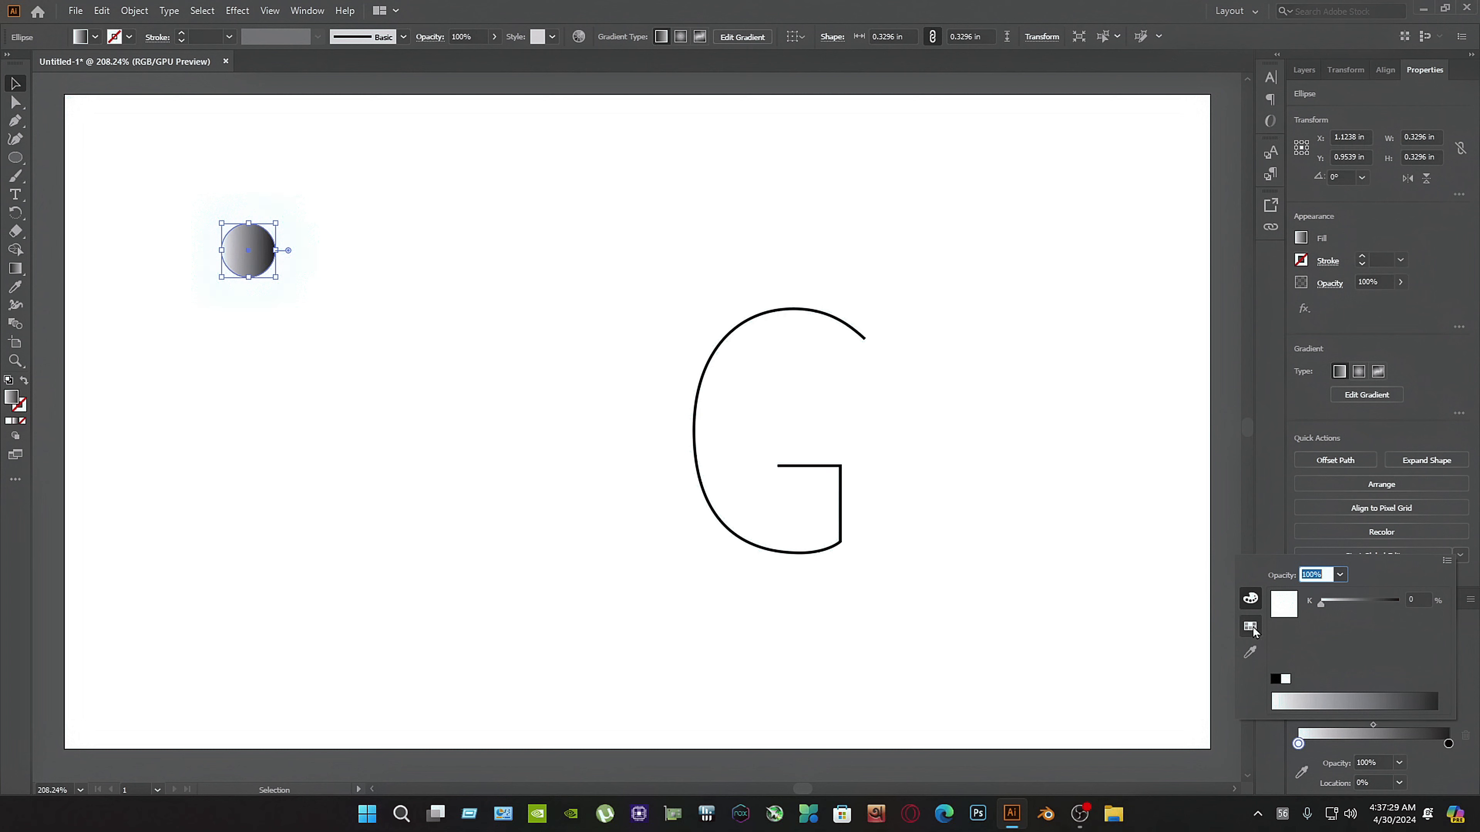
click(1251, 628)
click(1349, 593)
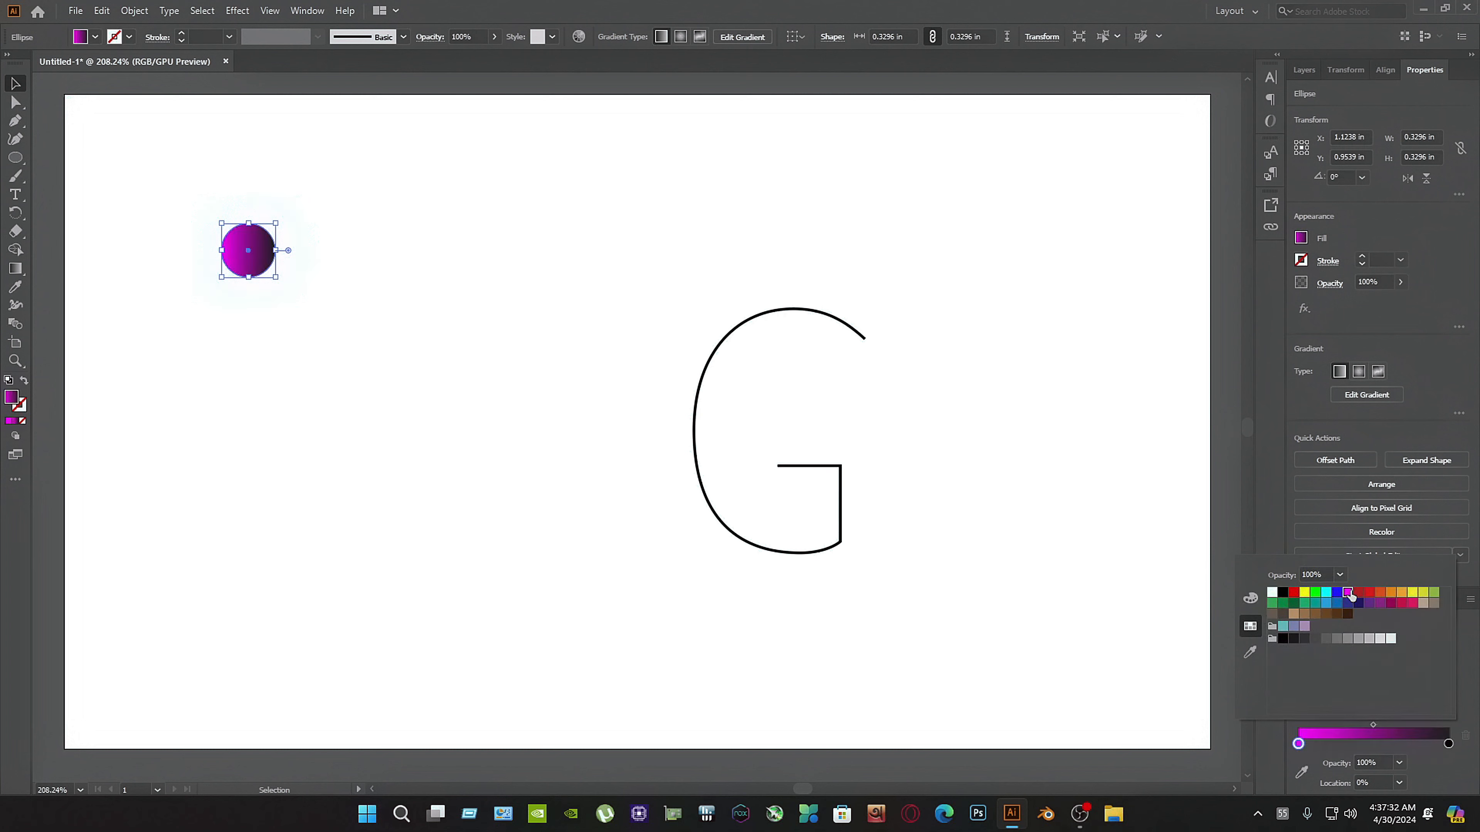
click(1252, 600)
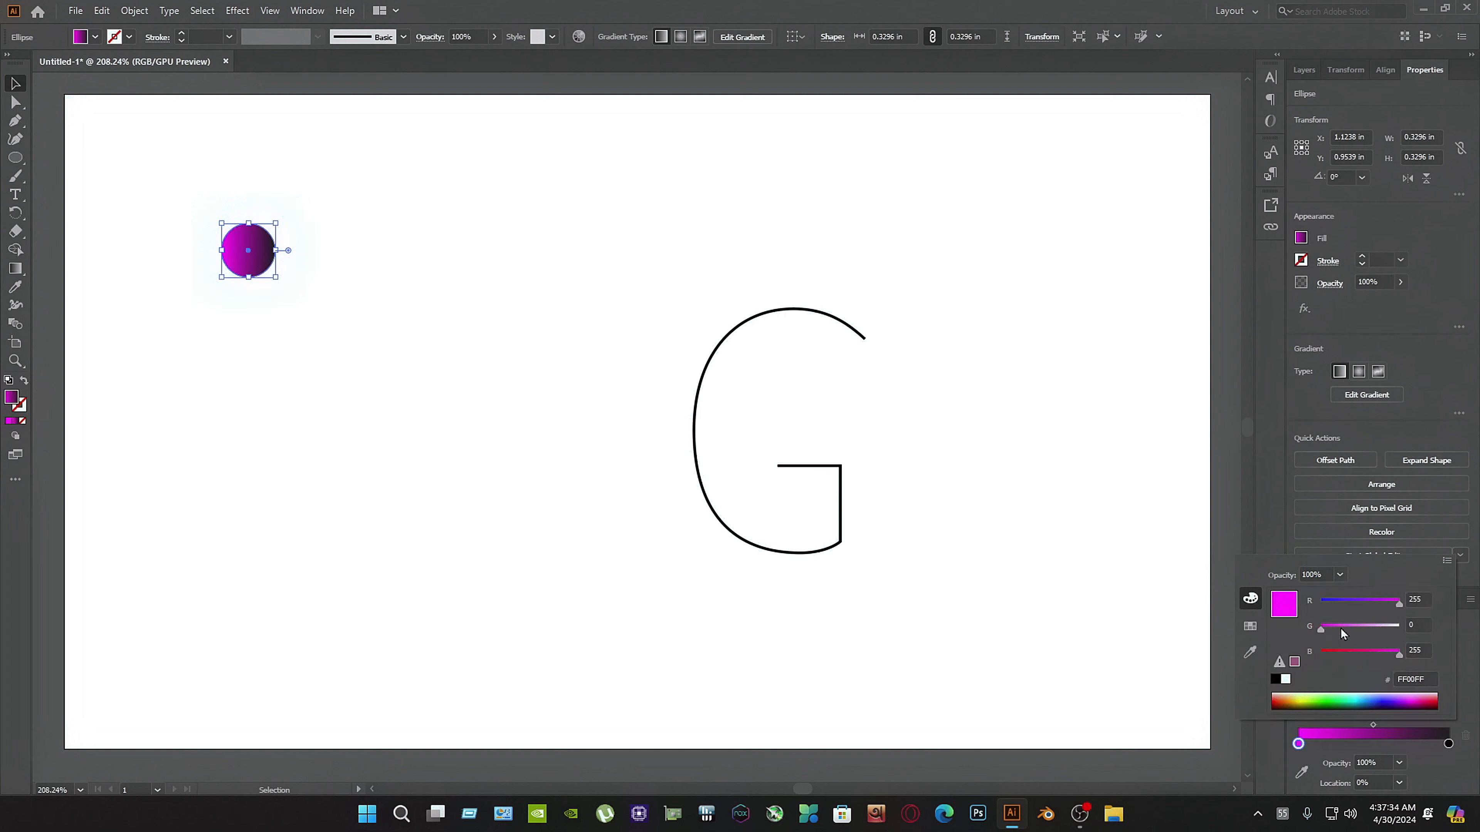
mouse_move(1369, 694)
mouse_down()
mouse_move(1397, 694)
mouse_move(1373, 695)
mouse_up()
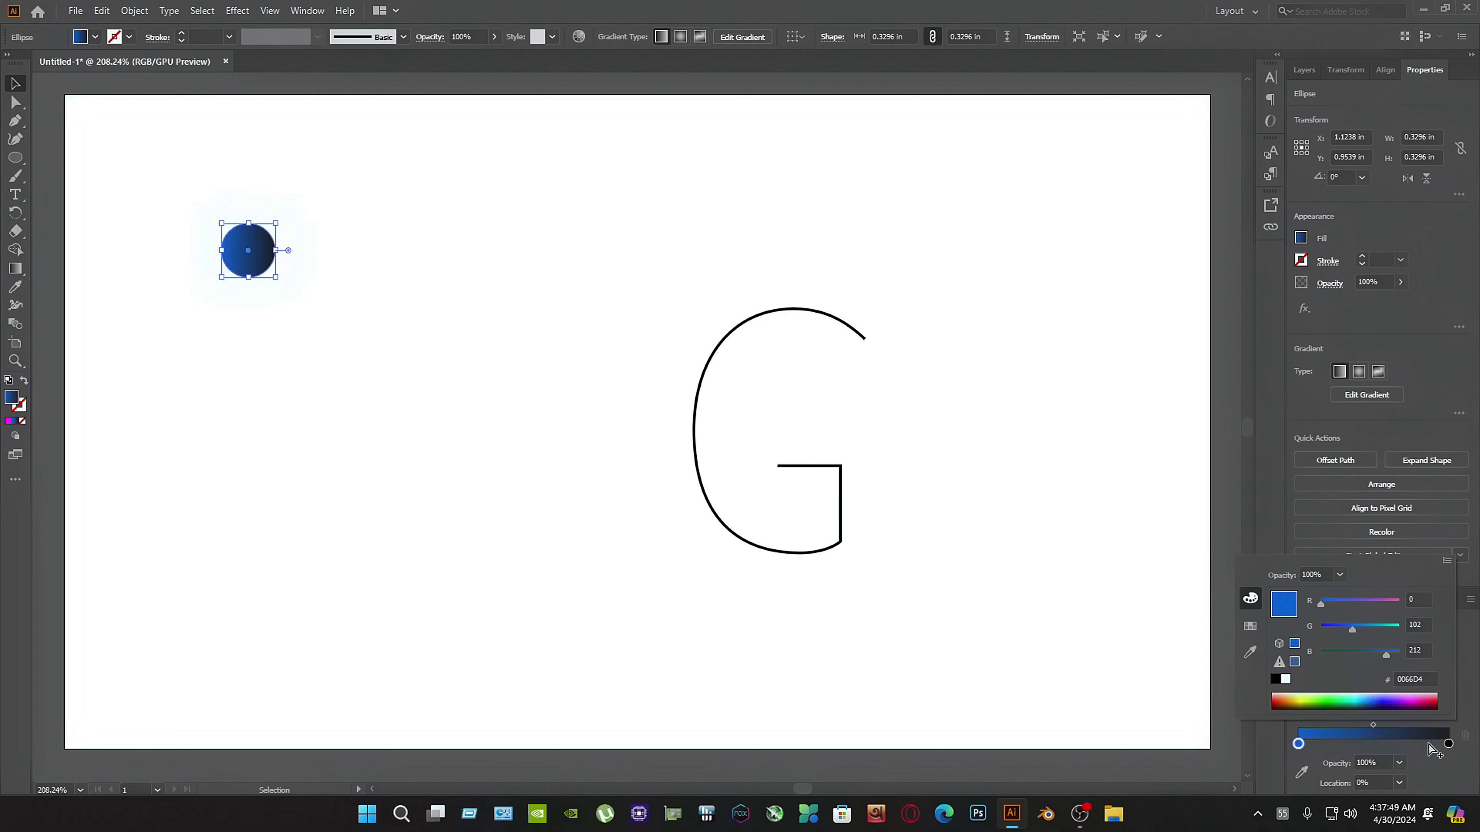
- Change the gradient's end color stop to magenta DB00E9
click(1448, 744)
double_click(1448, 743)
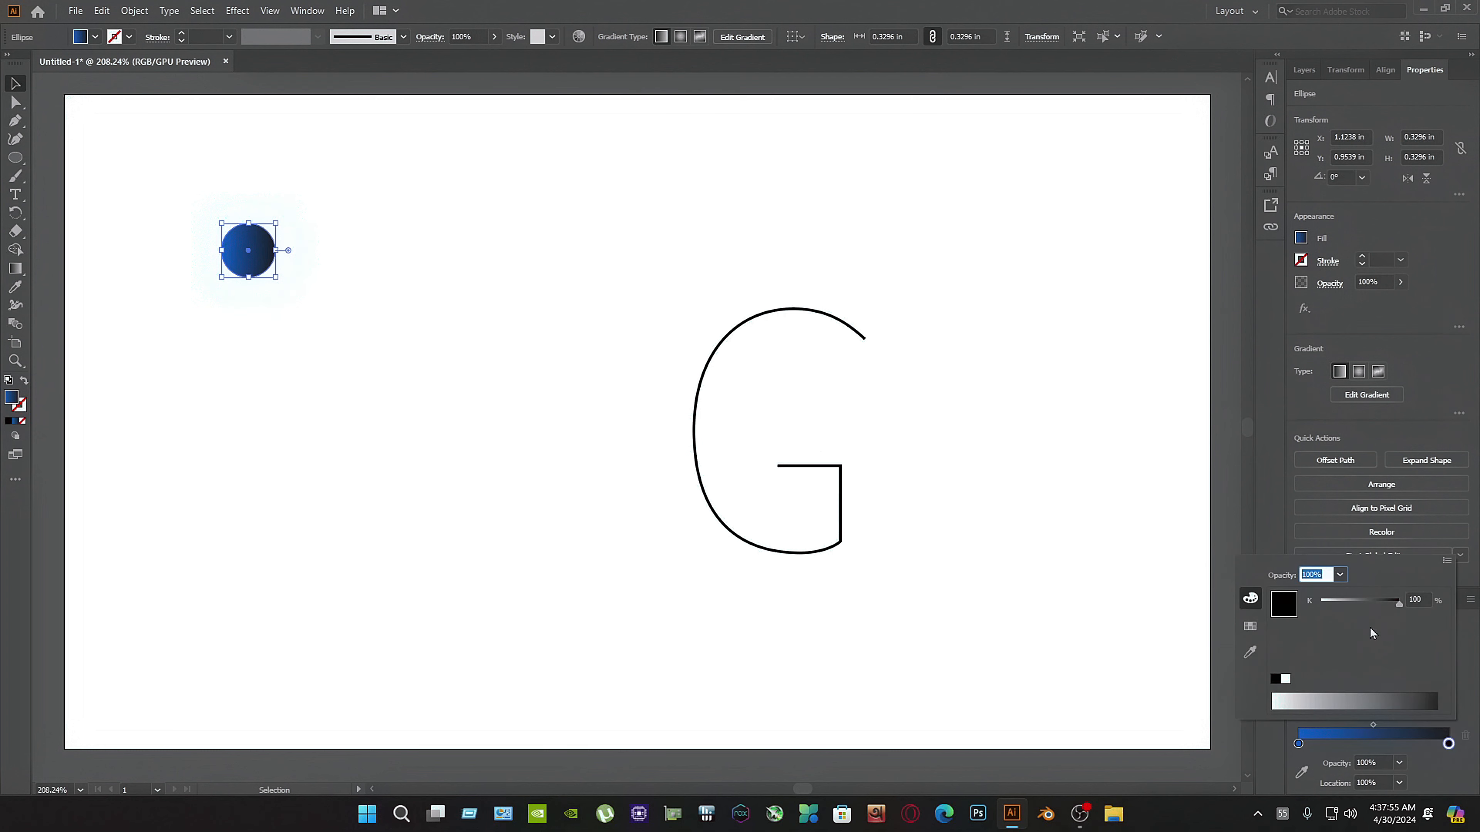
click(1250, 627)
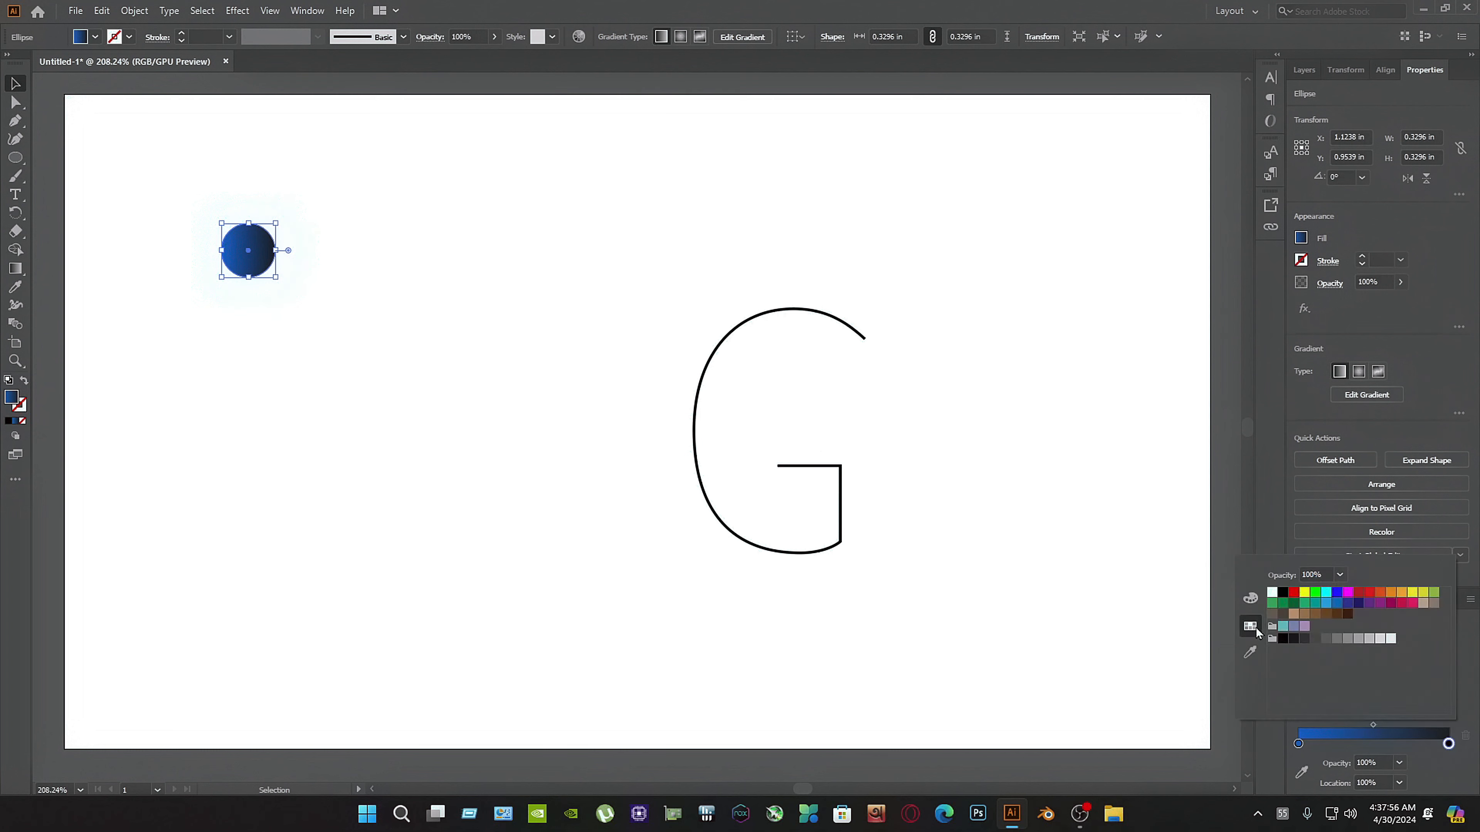
click(1368, 593)
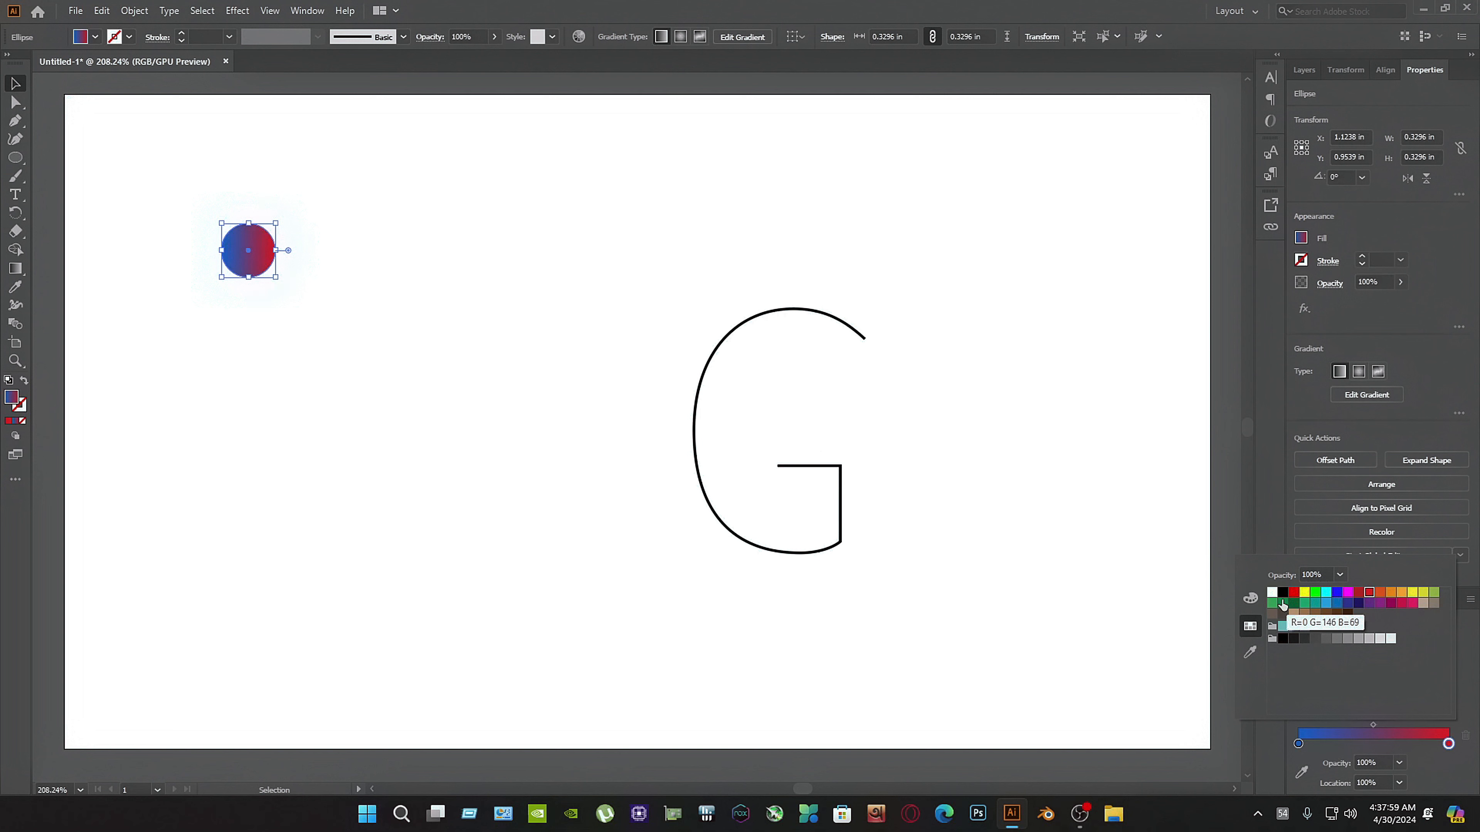
click(1252, 599)
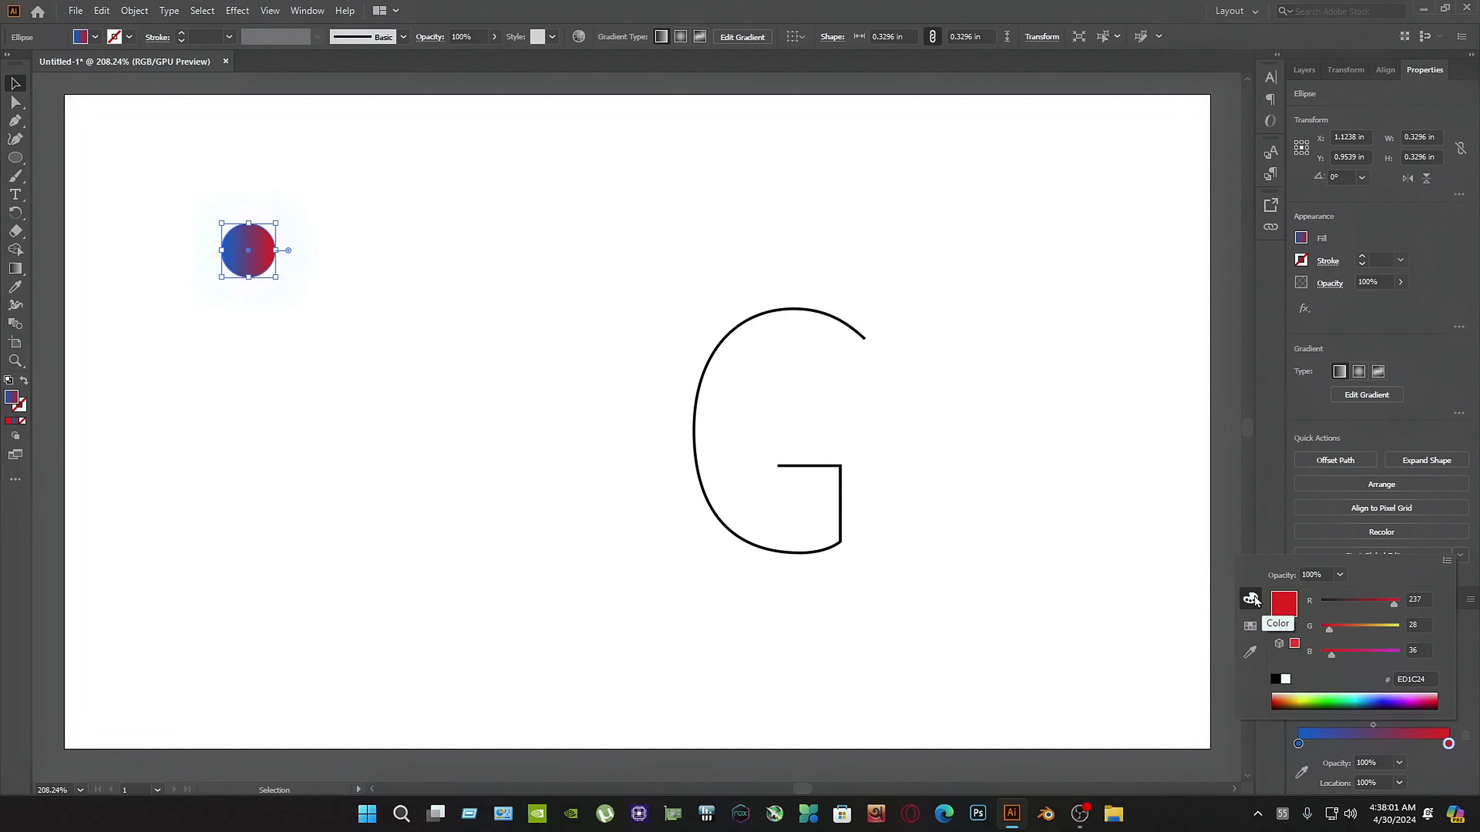
click(1408, 697)
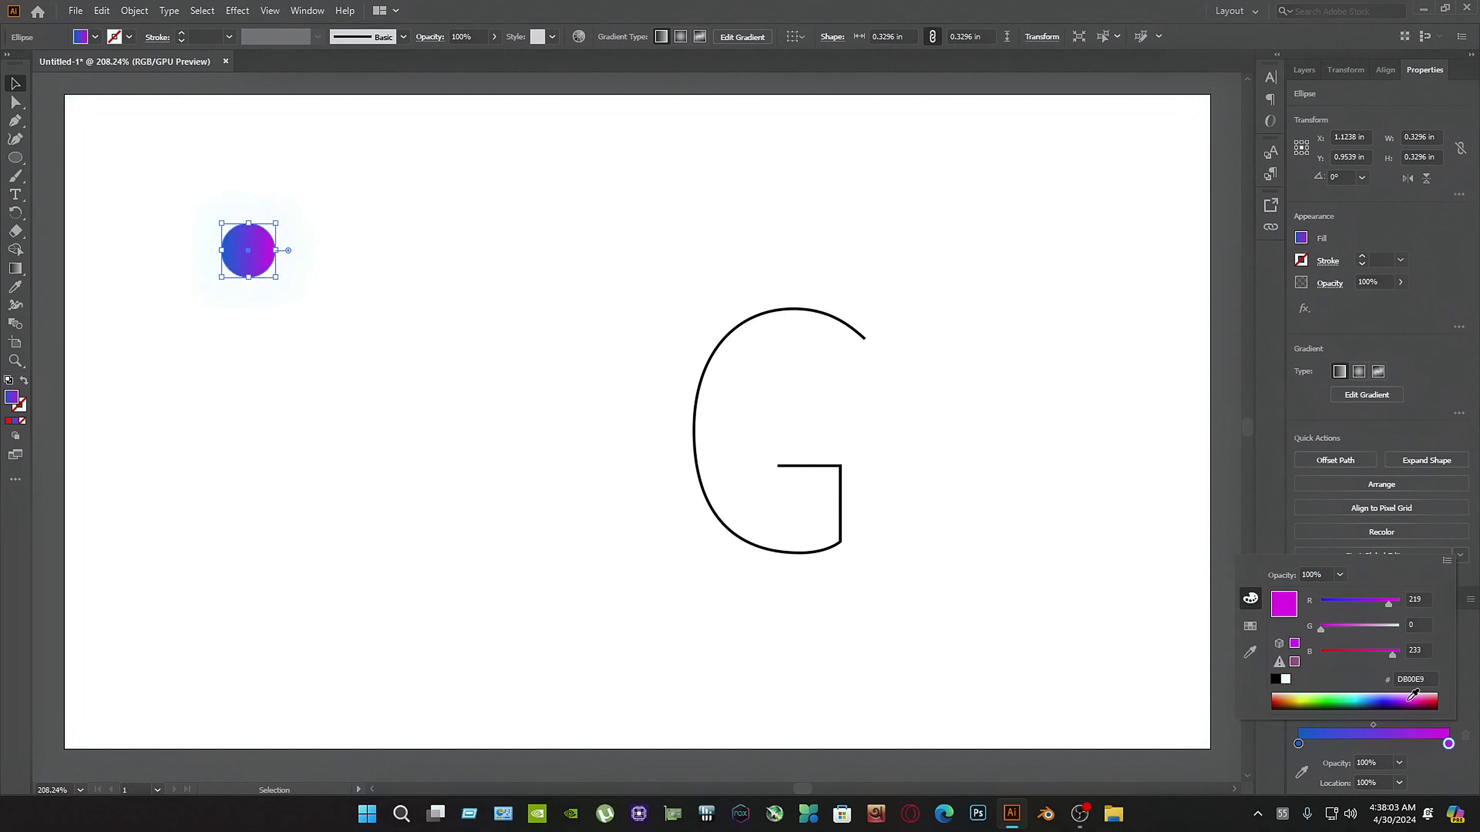
- Adjust the gradient's starting blue by setting its green value to 136, giving color 0088D4
click(1300, 745)
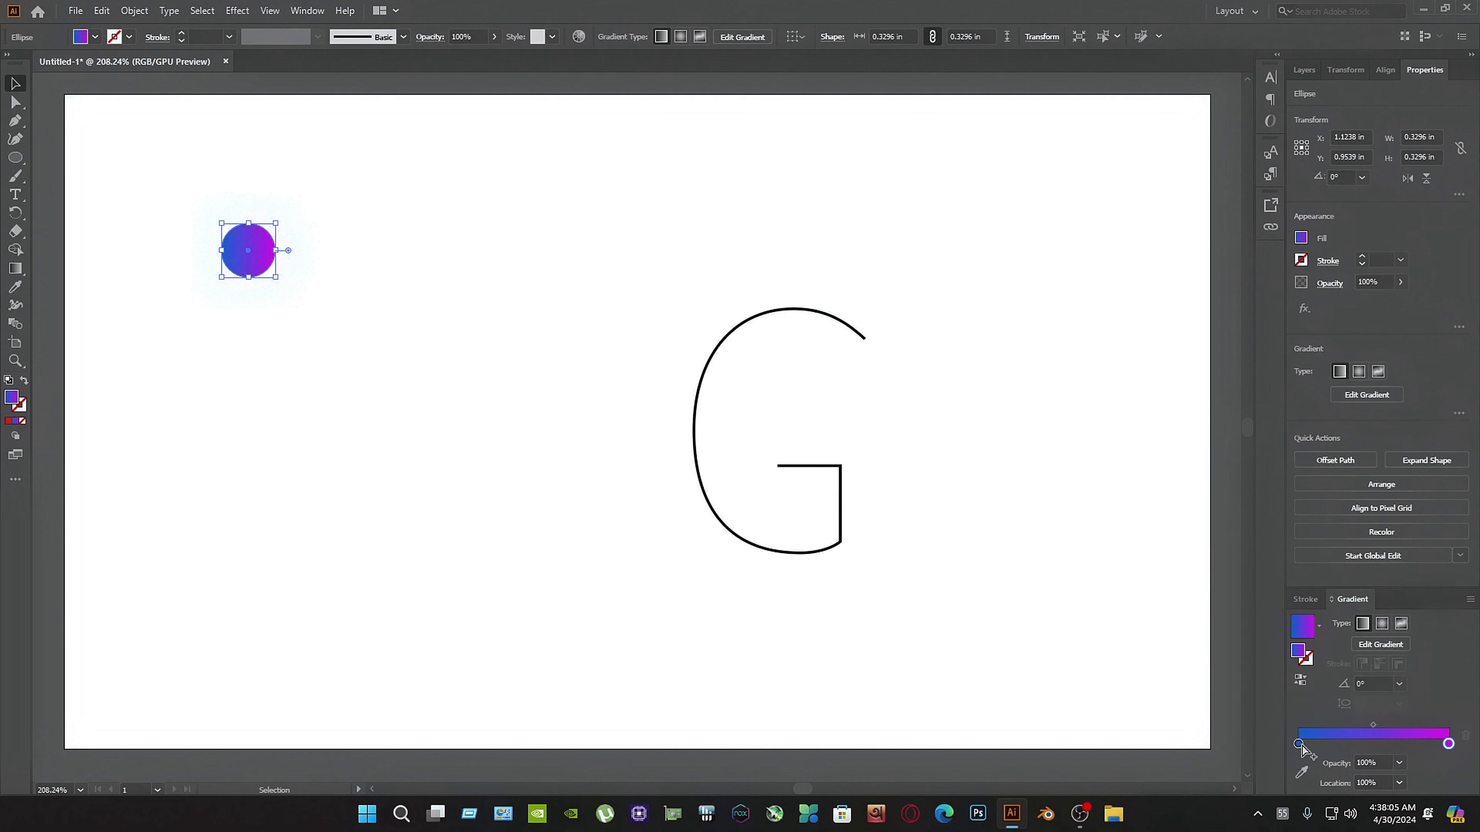
double_click(1300, 746)
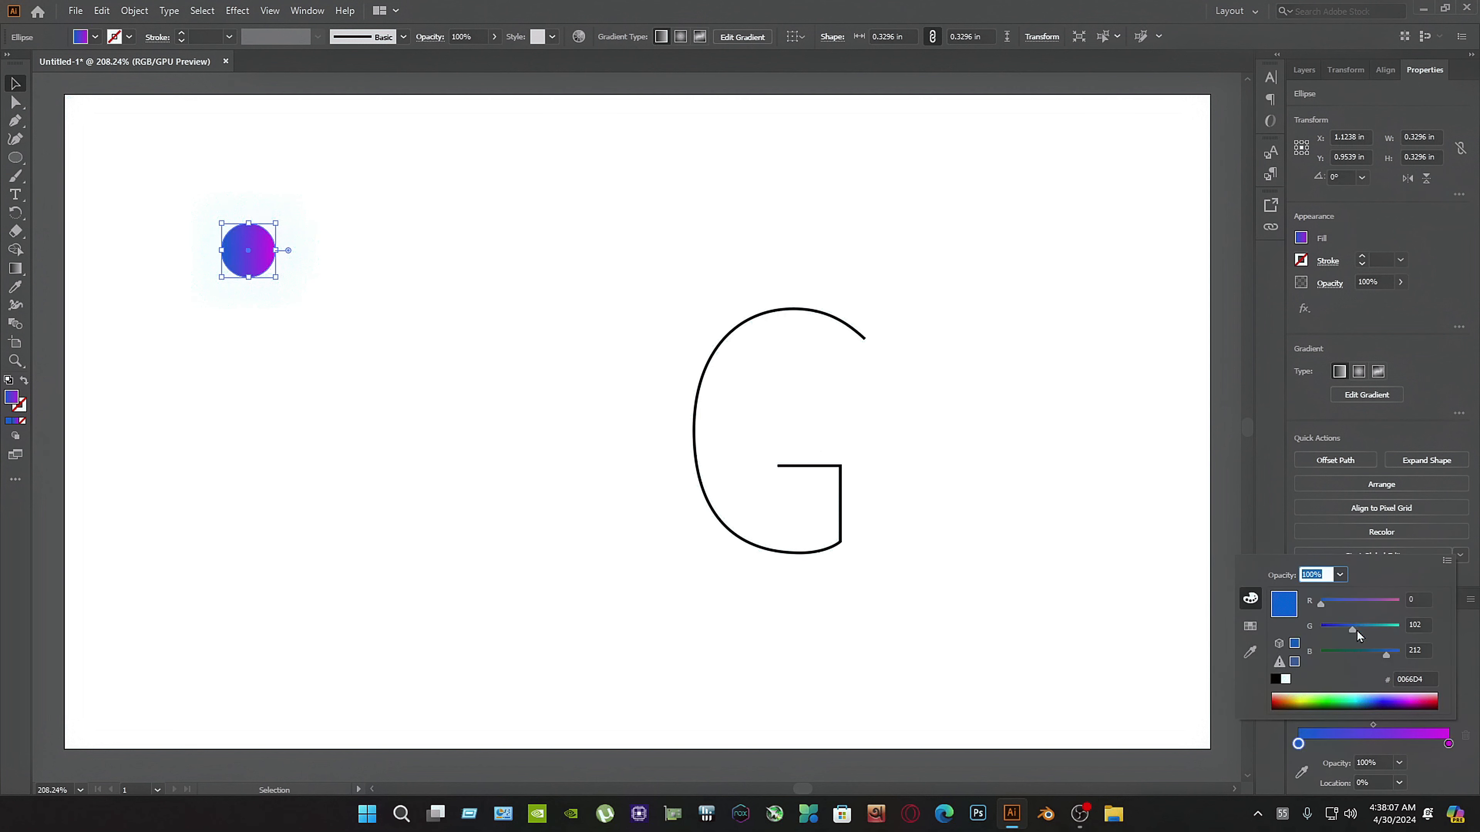
drag(1356, 631, 1364, 628)
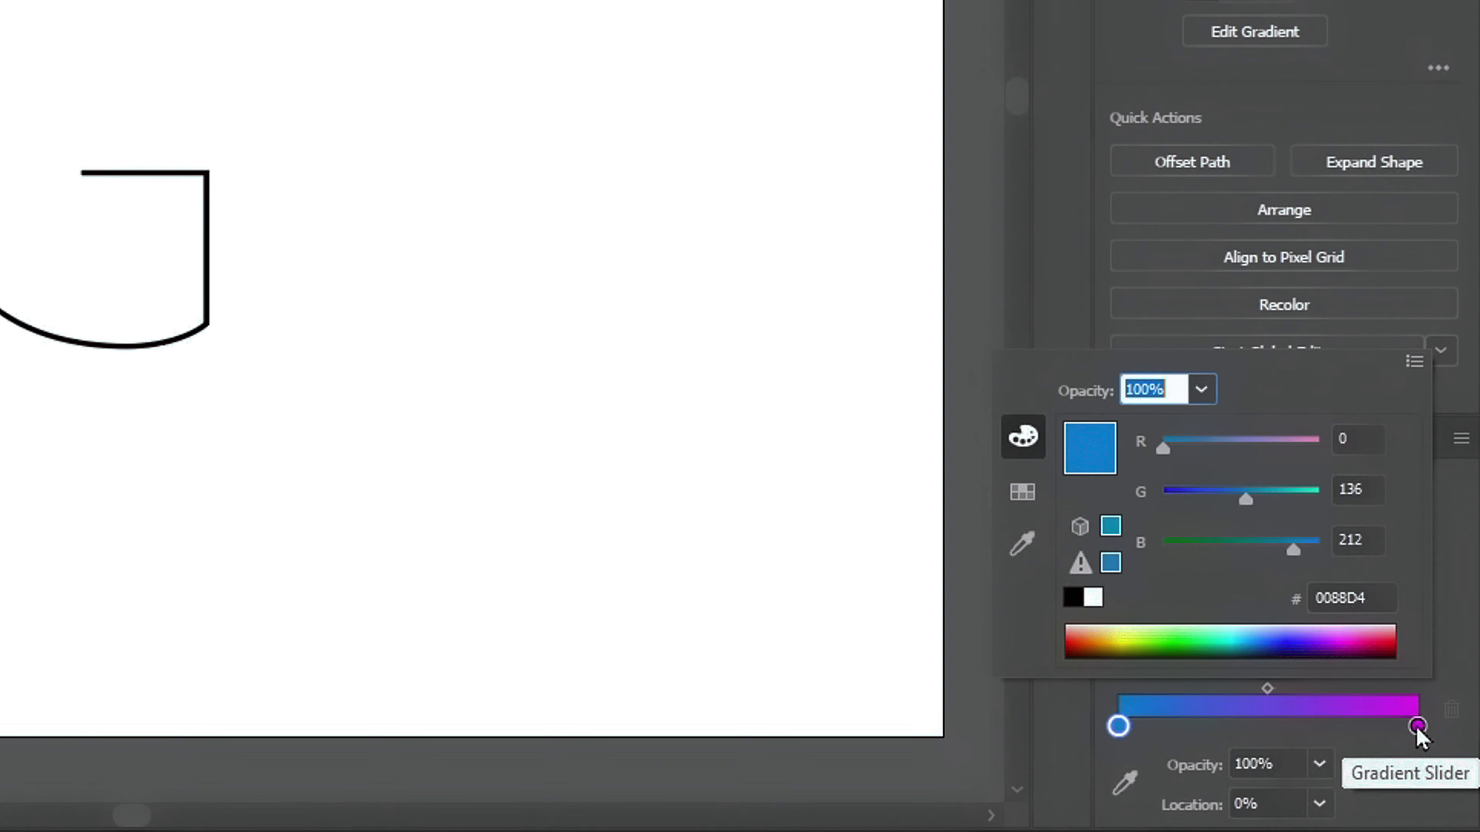
double_click(1419, 728)
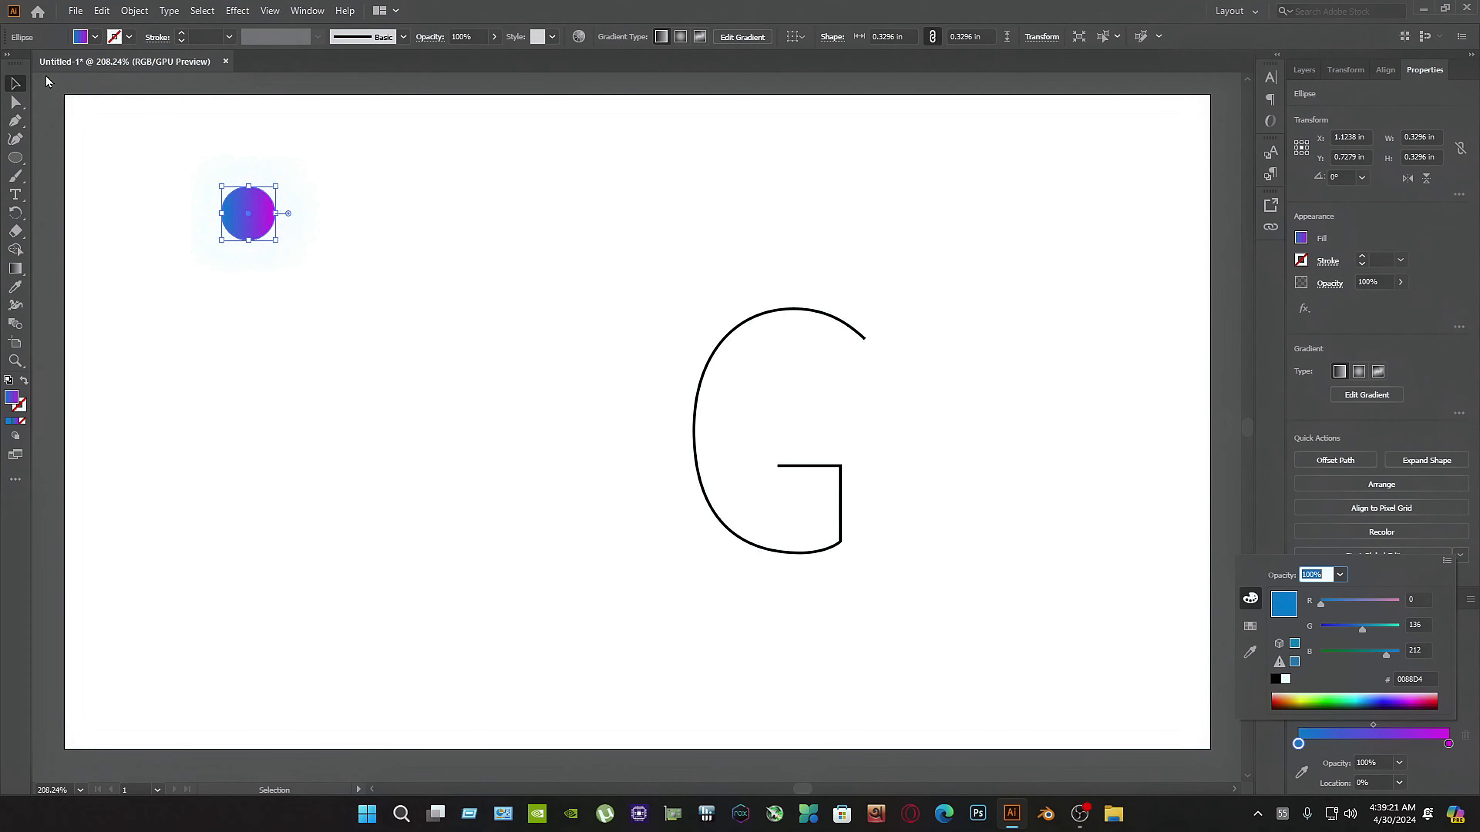
- Duplicate the gradient circle straight down to the lower part of the artboard and select both circles
click(16, 84)
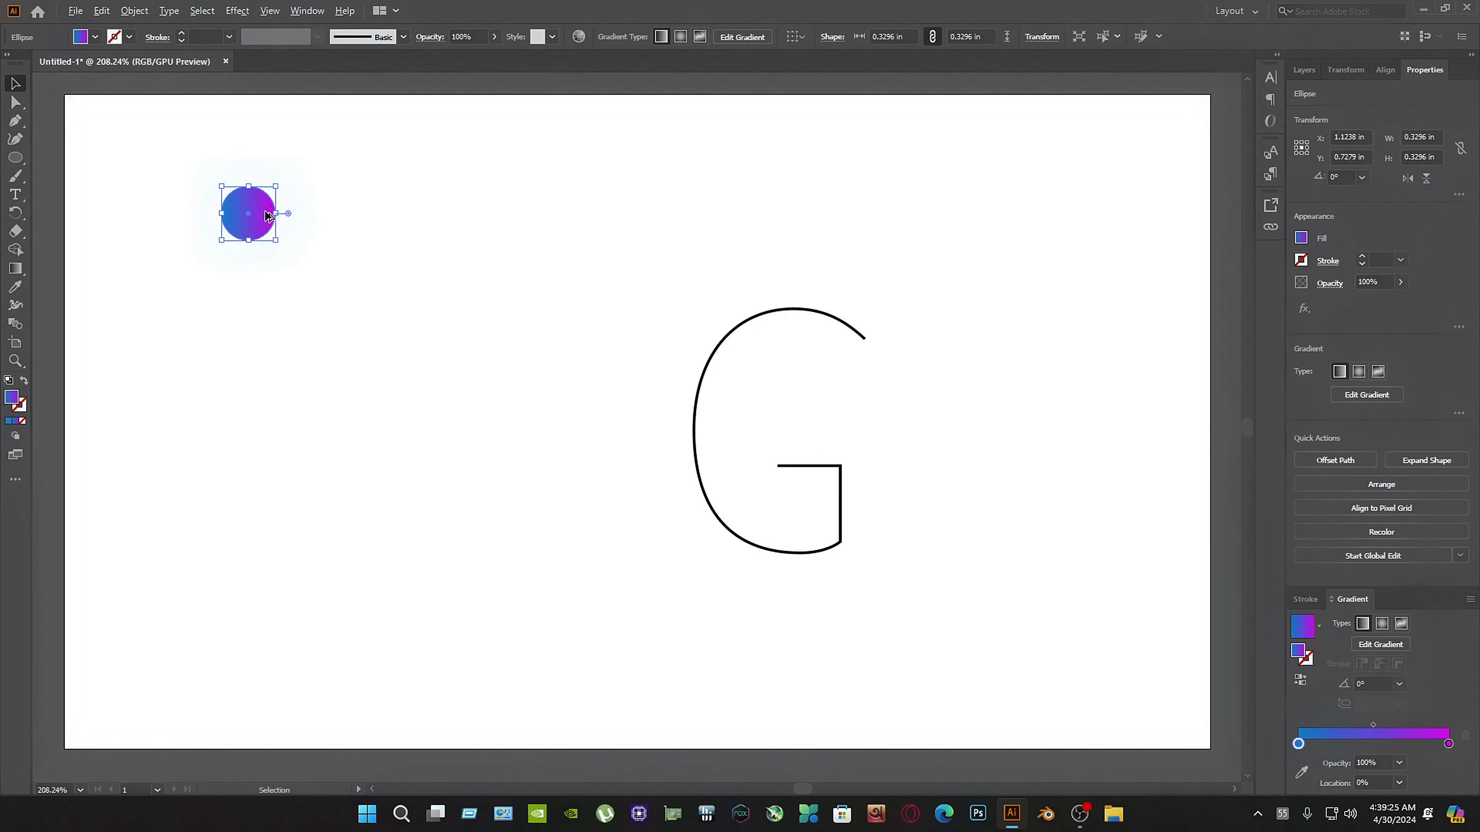
drag(268, 216, 268, 609)
drag(266, 585, 265, 583)
click(376, 427)
drag(291, 639, 215, 95)
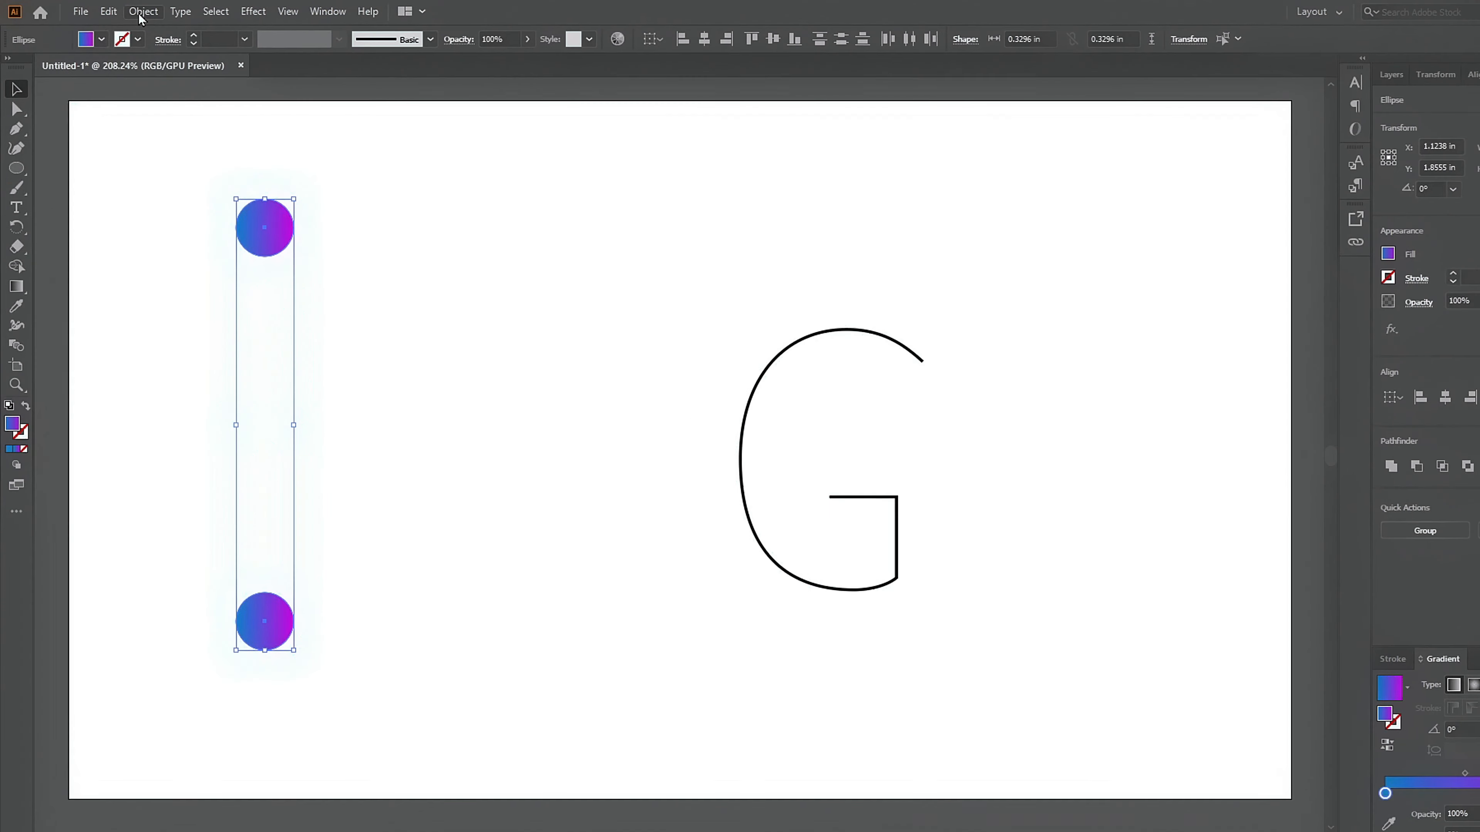
- Set the blend options to Specified Steps spacing with 300 steps
click(133, 10)
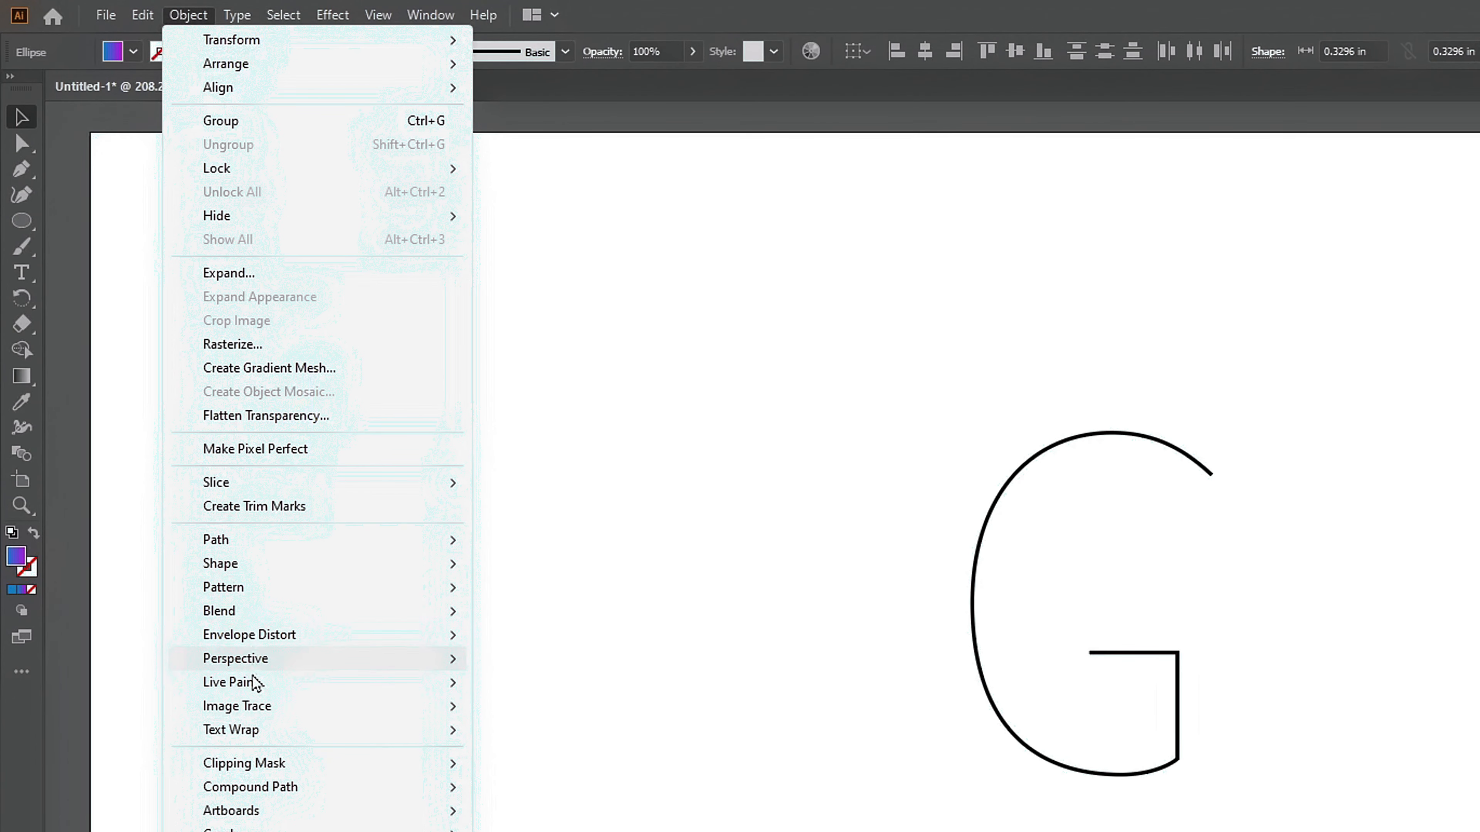
mouse_move(231, 613)
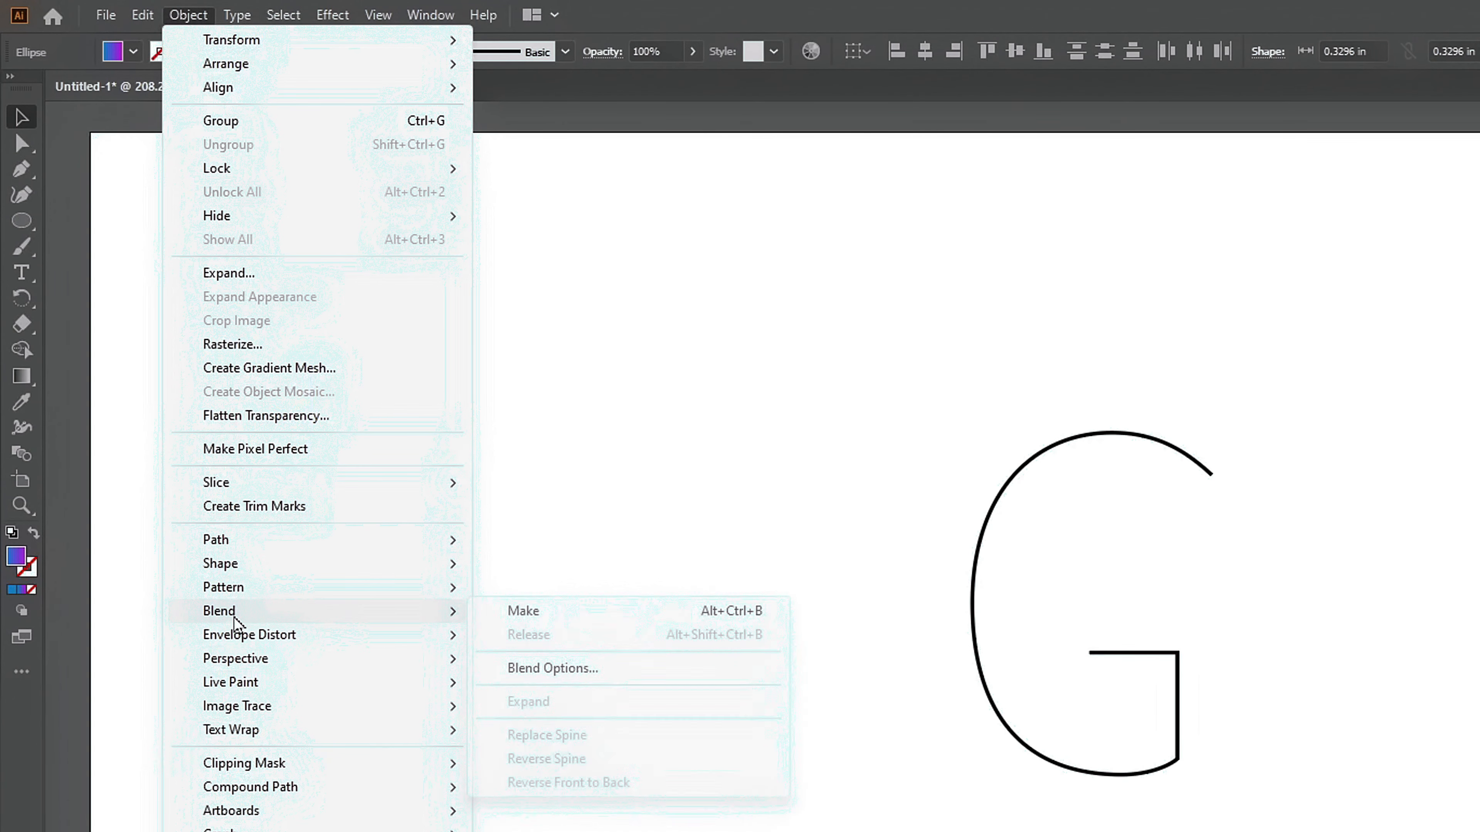
click(556, 669)
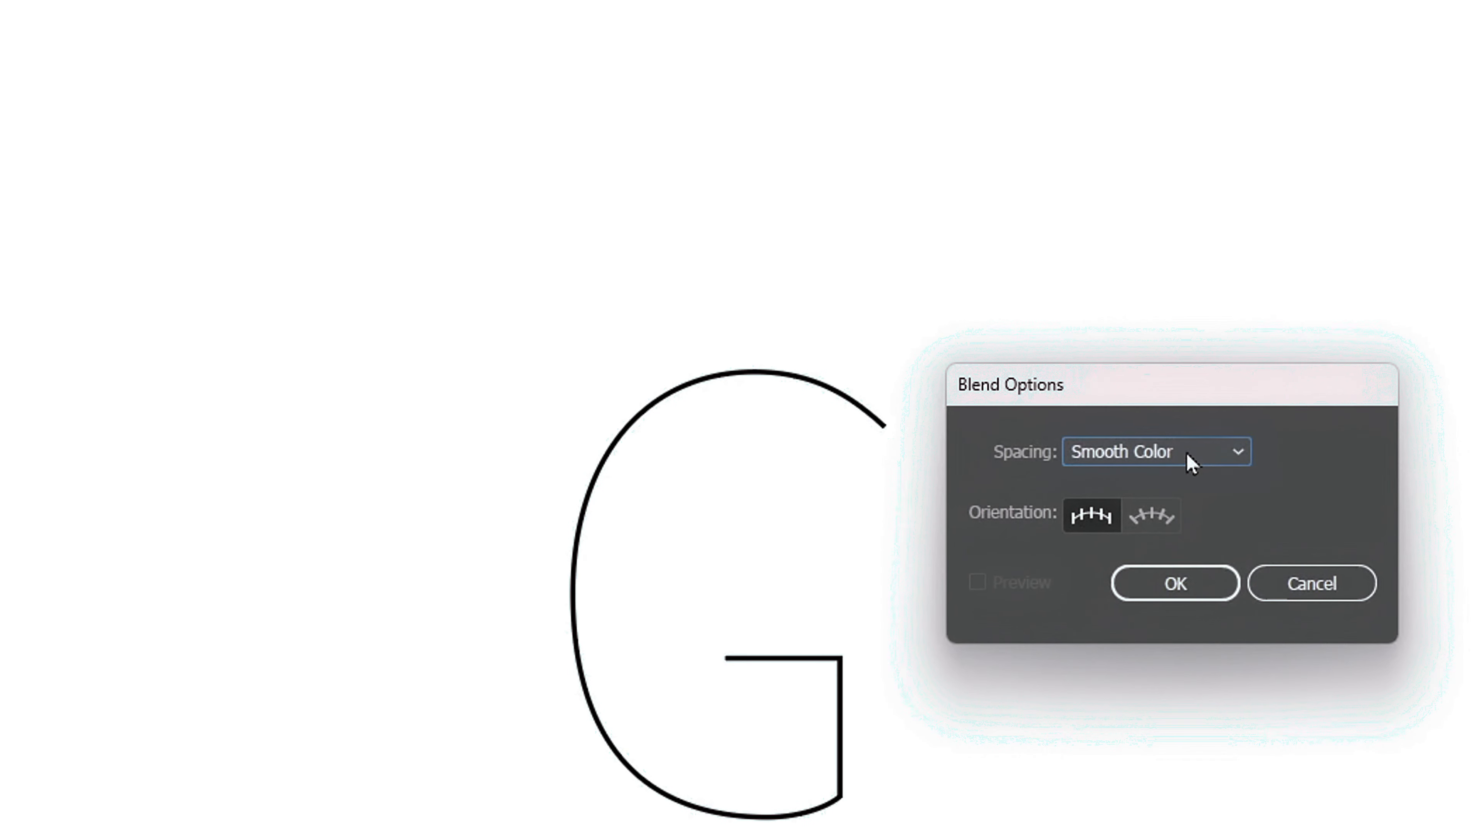
click(1182, 462)
click(1173, 514)
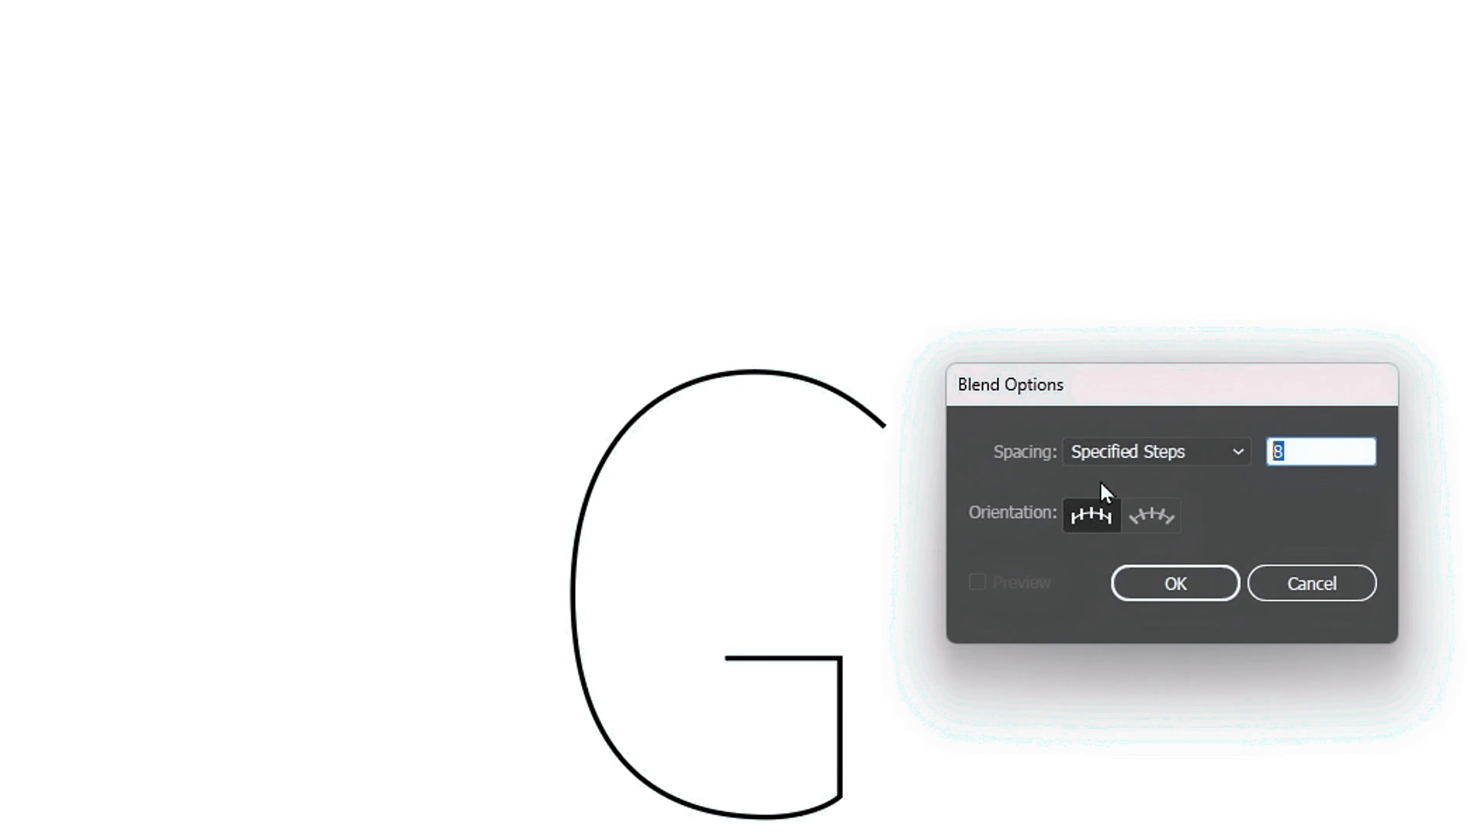
text(300)
click(1165, 586)
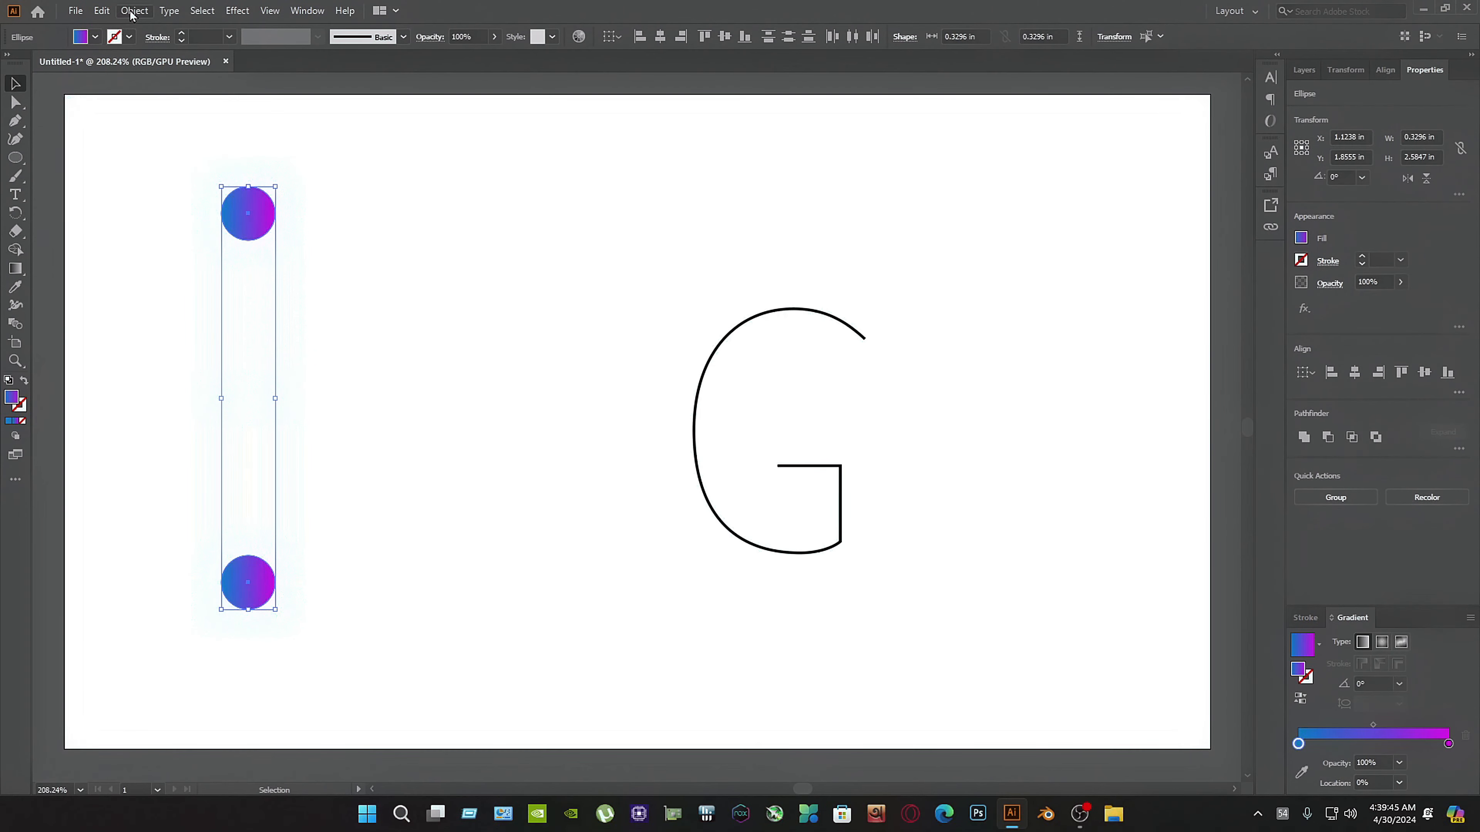
- Make a blend between the two selected gradient circles
click(133, 11)
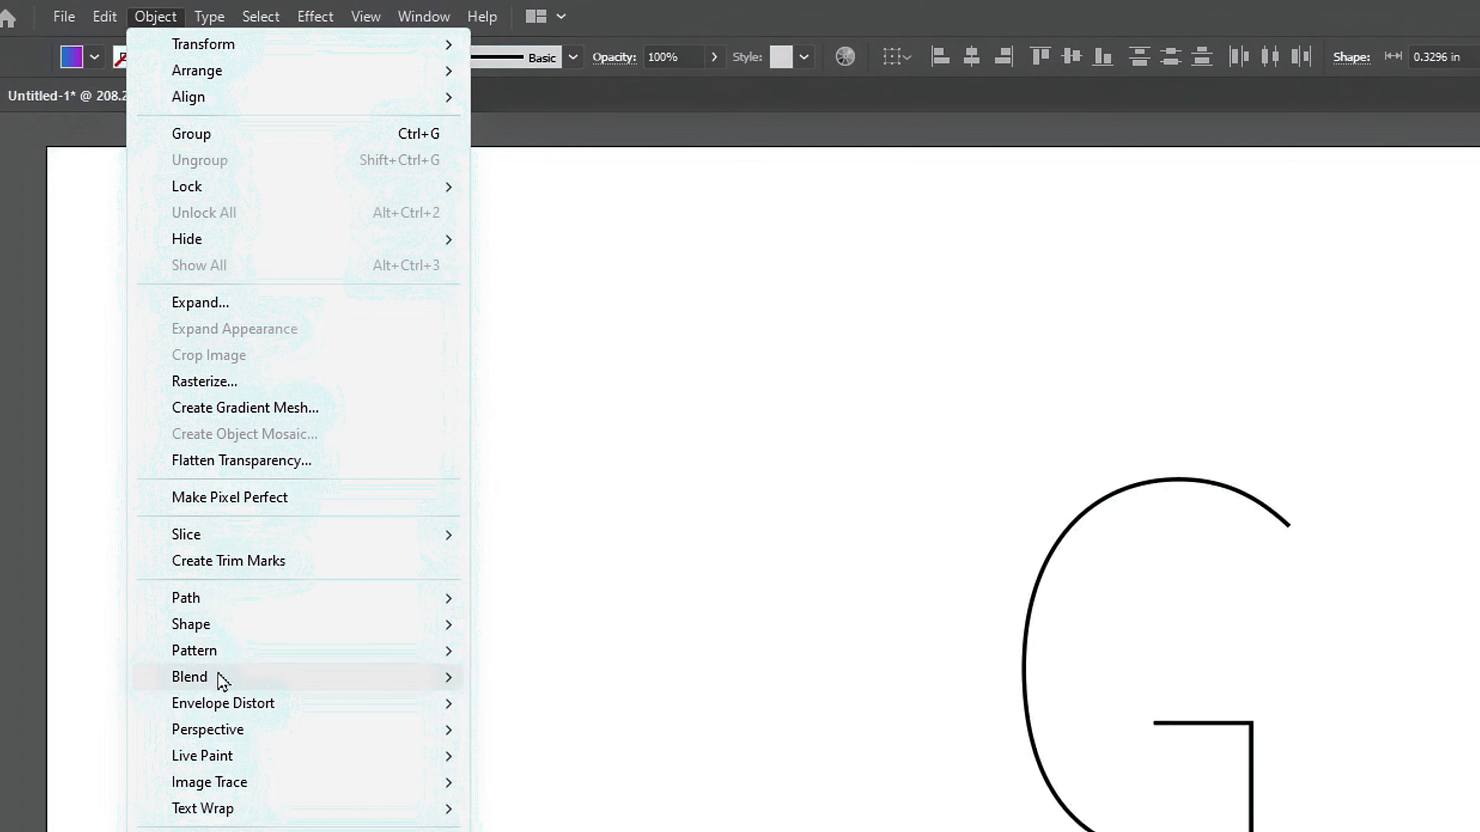
mouse_move(179, 438)
click(525, 676)
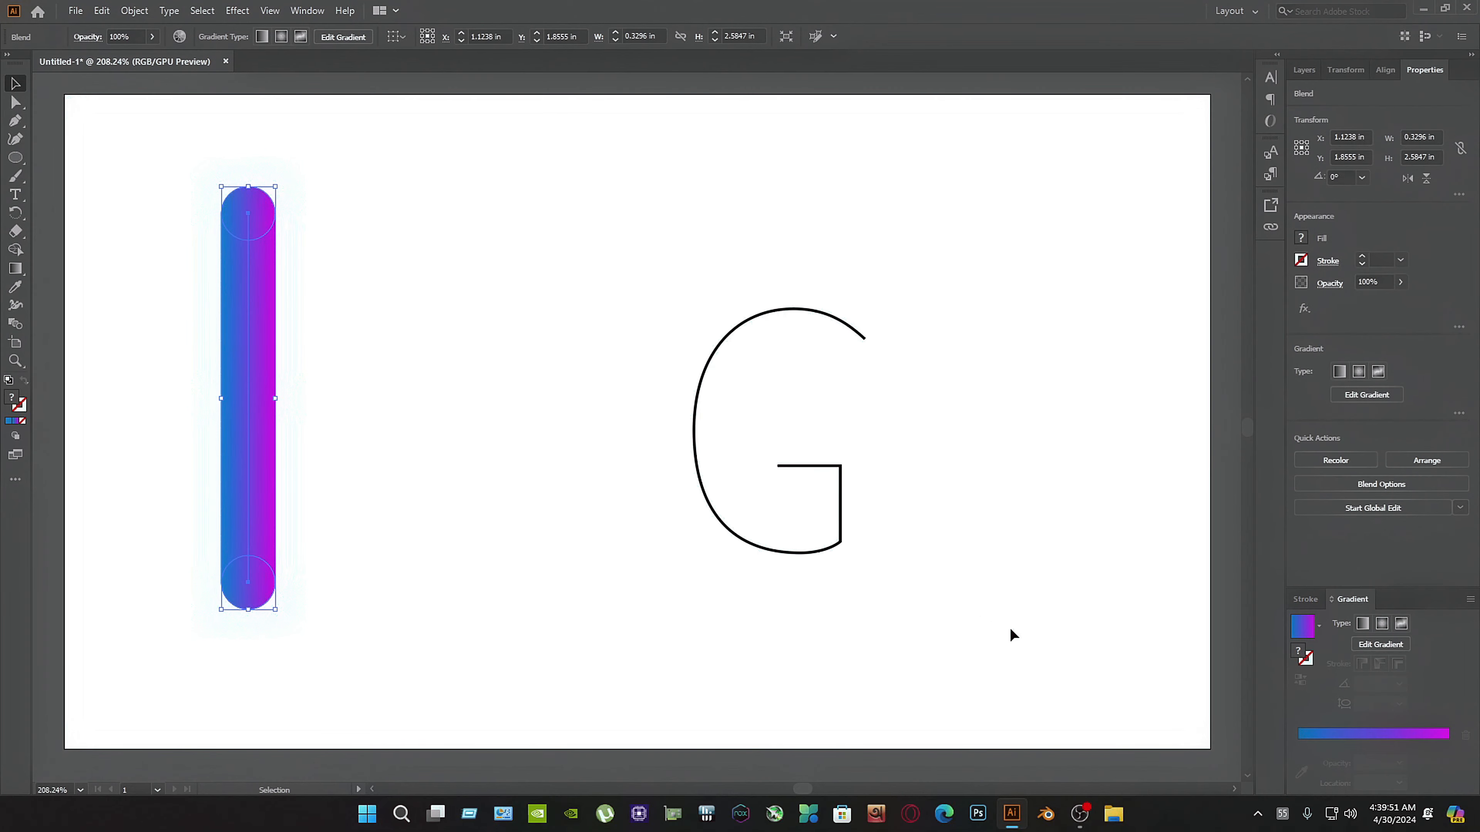
- Replace the blend's spine with the G path and move the resulting letter to the left part of the artboard
drag(1008, 630, 194, 159)
drag(900, 614, 161, 153)
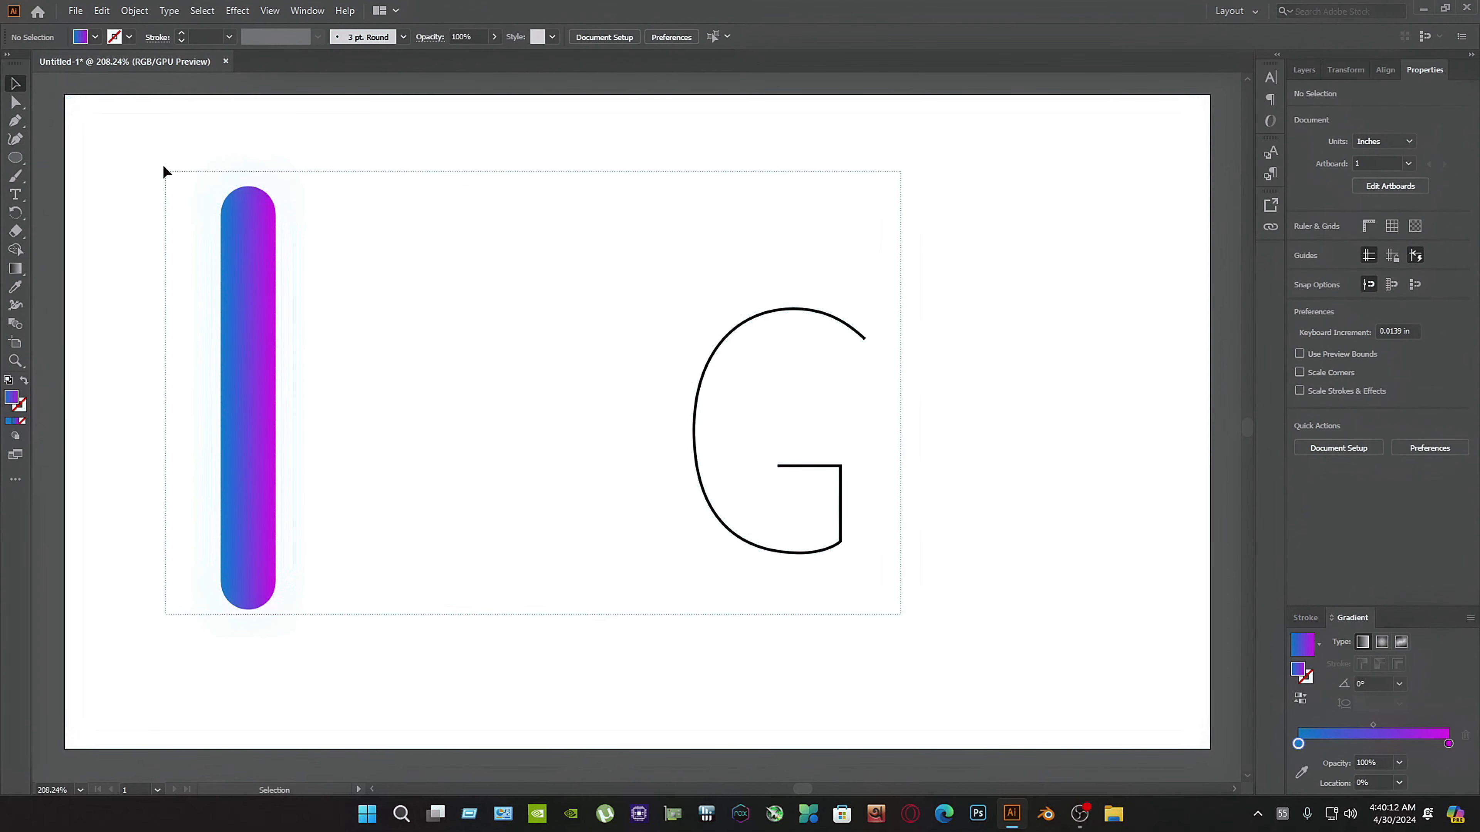
click(135, 10)
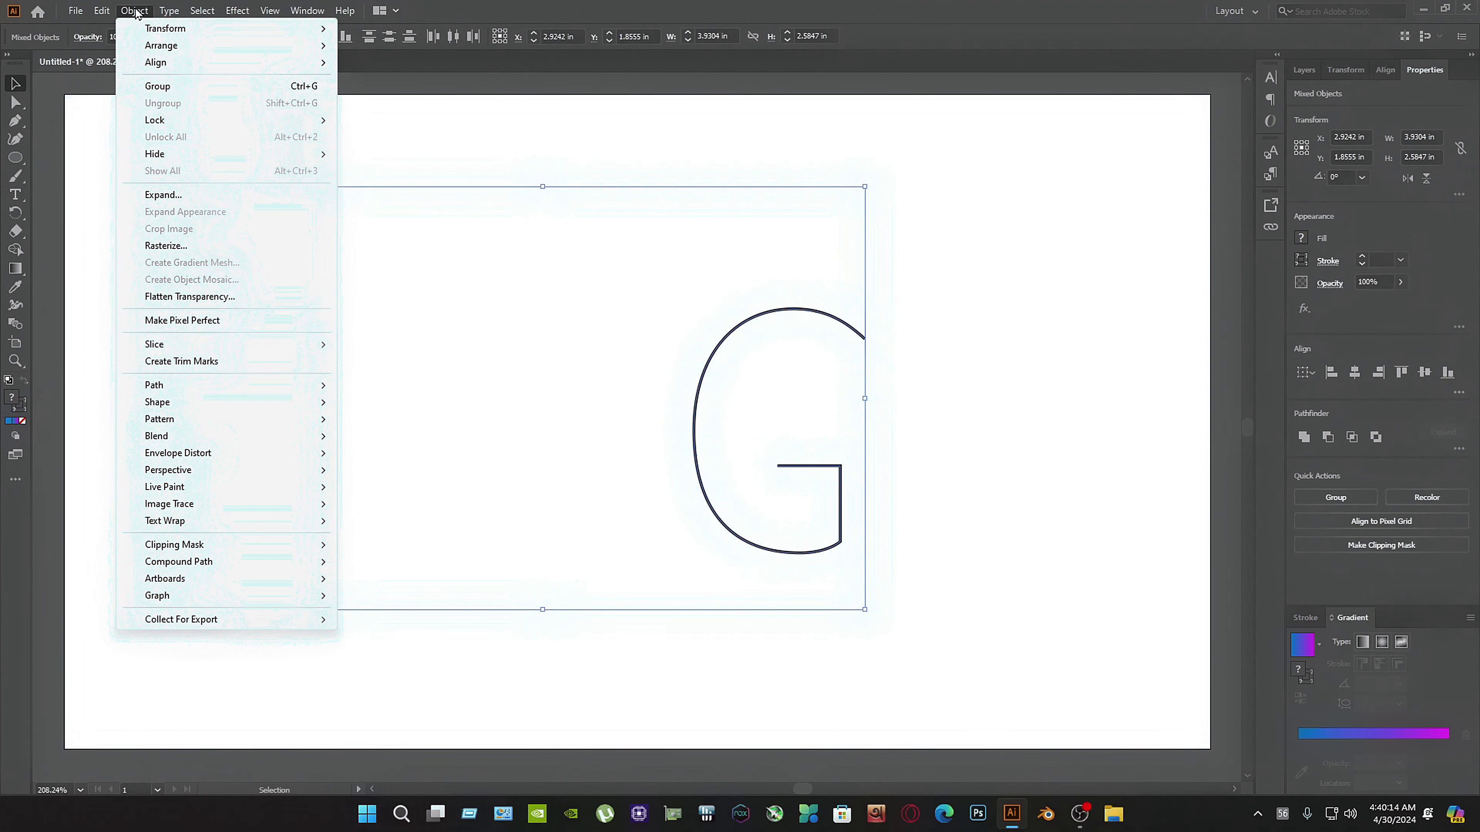
mouse_move(163, 438)
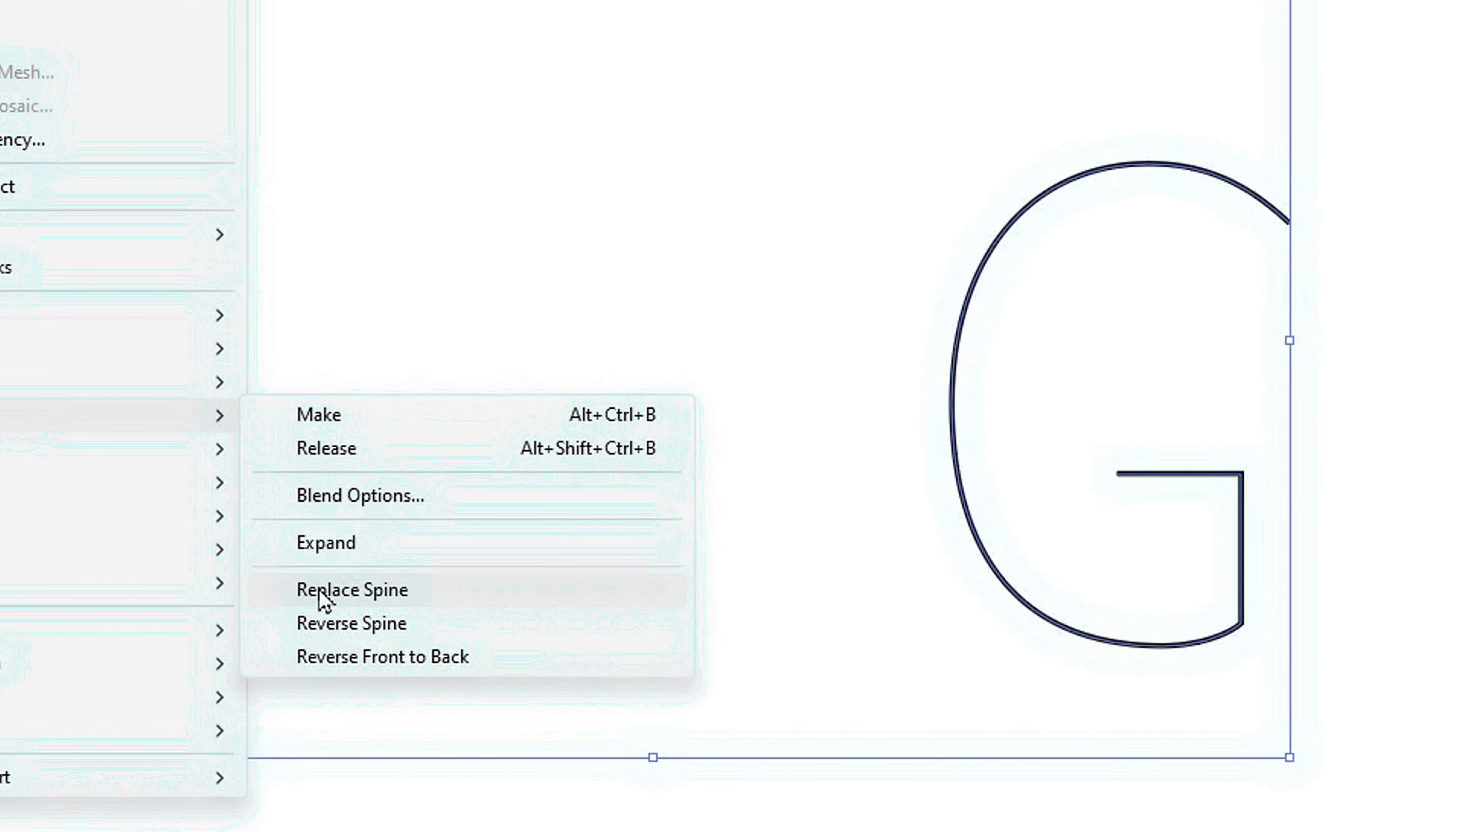
click(320, 591)
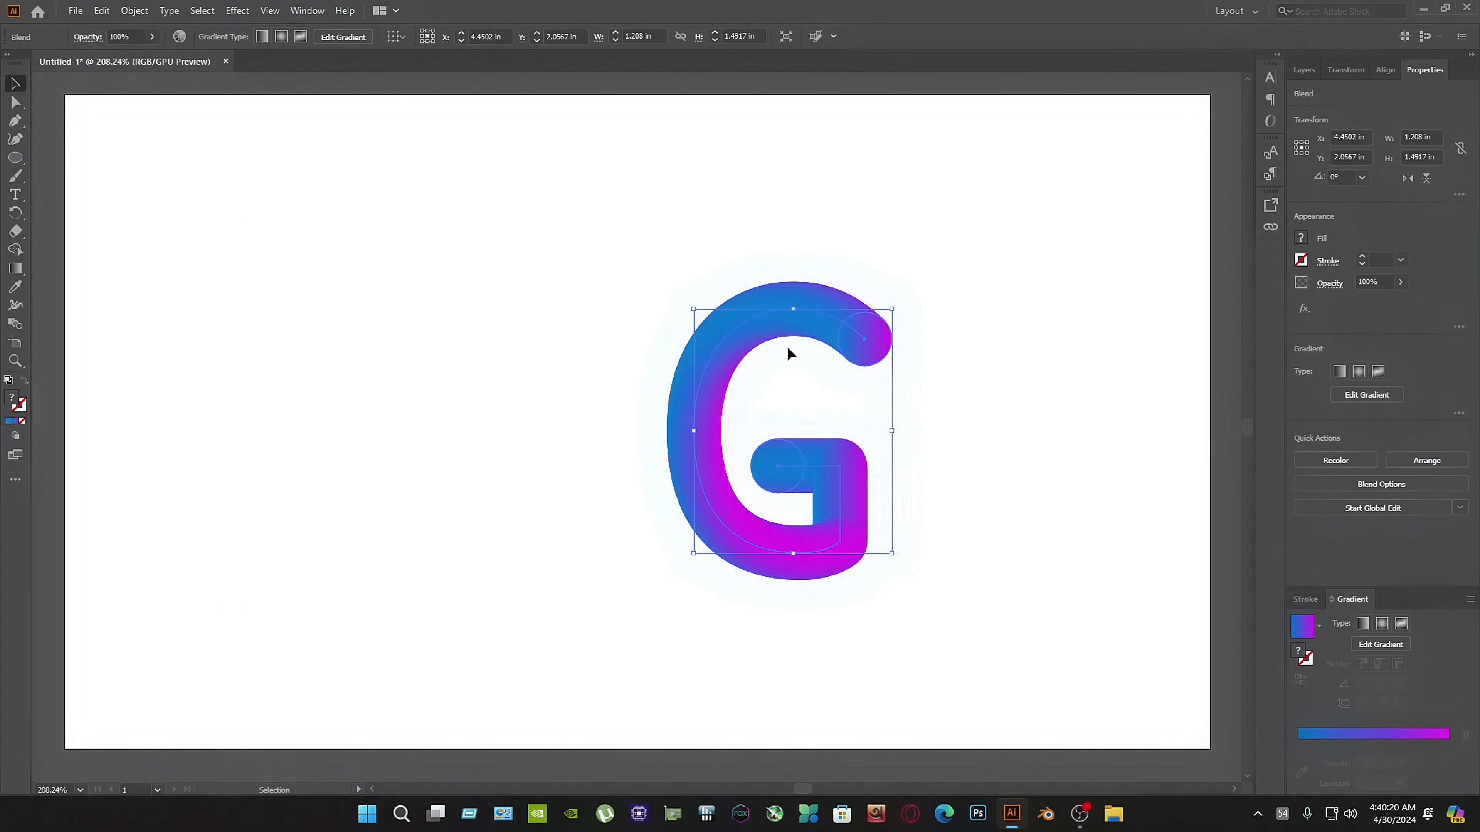
drag(787, 331, 493, 295)
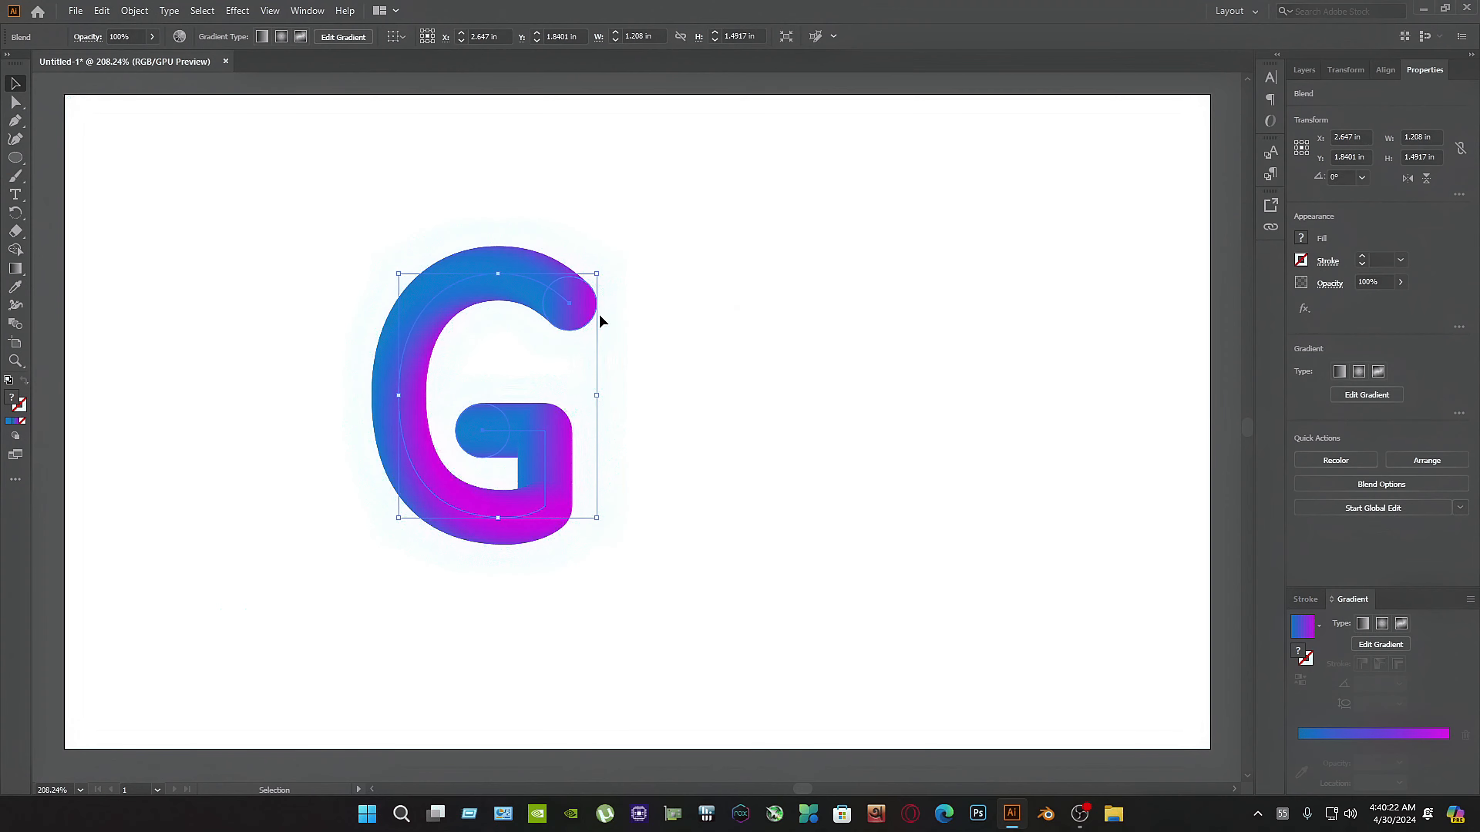
- Add a Roughen effect to the G with size 30% and detail 60/in, with the preview on
click(240, 11)
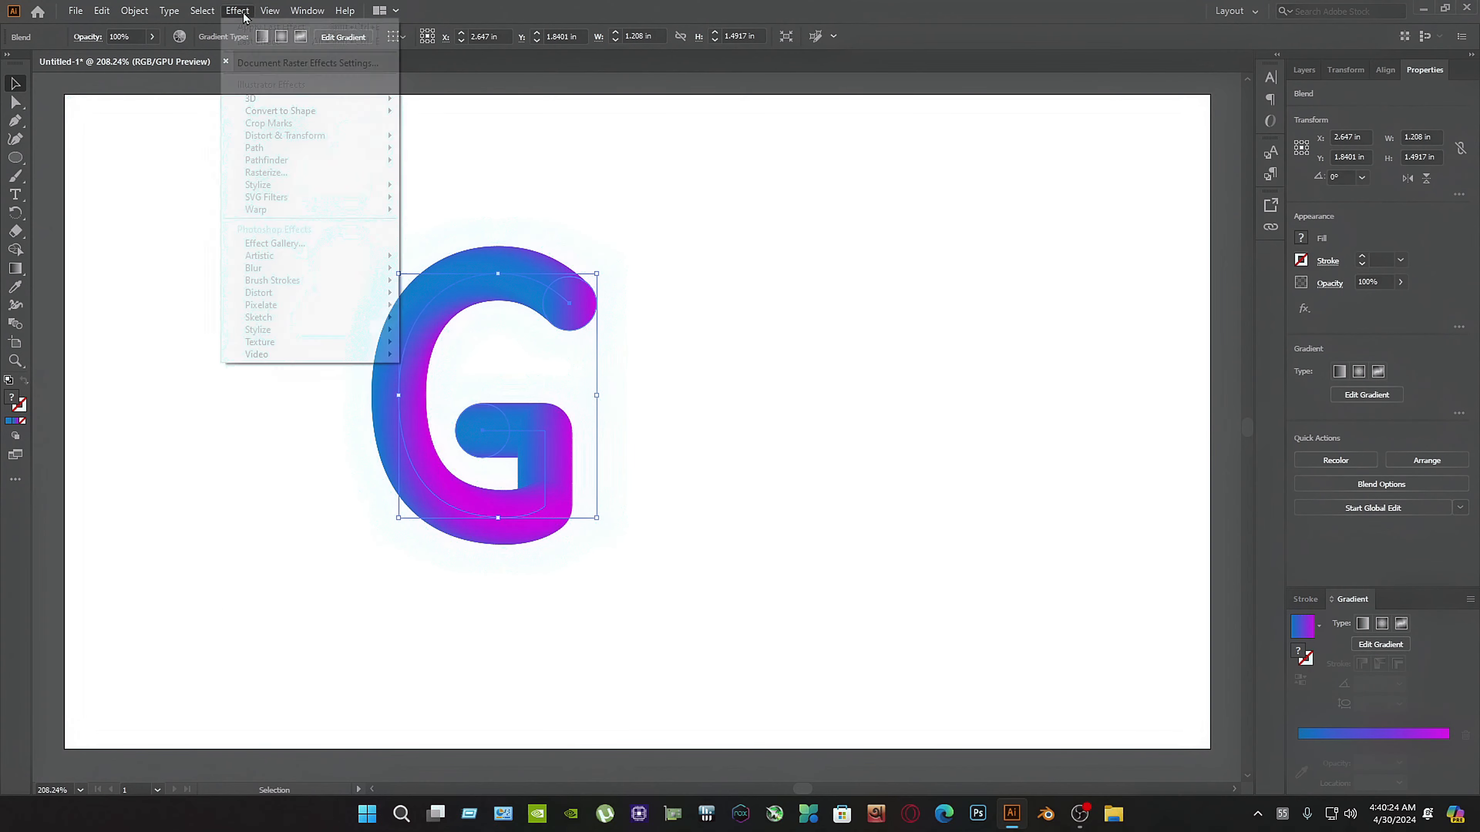
mouse_move(298, 138)
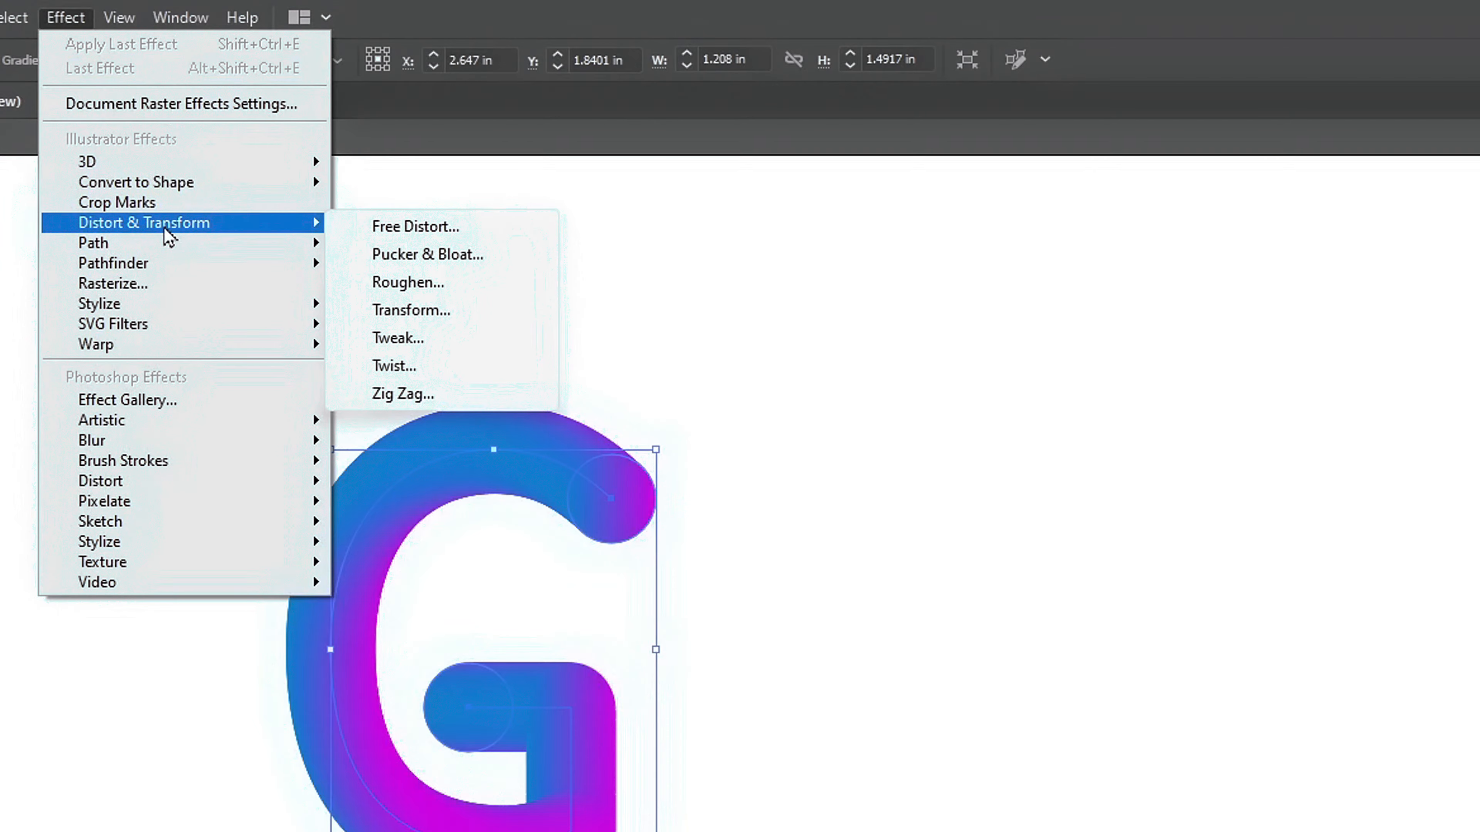
click(408, 283)
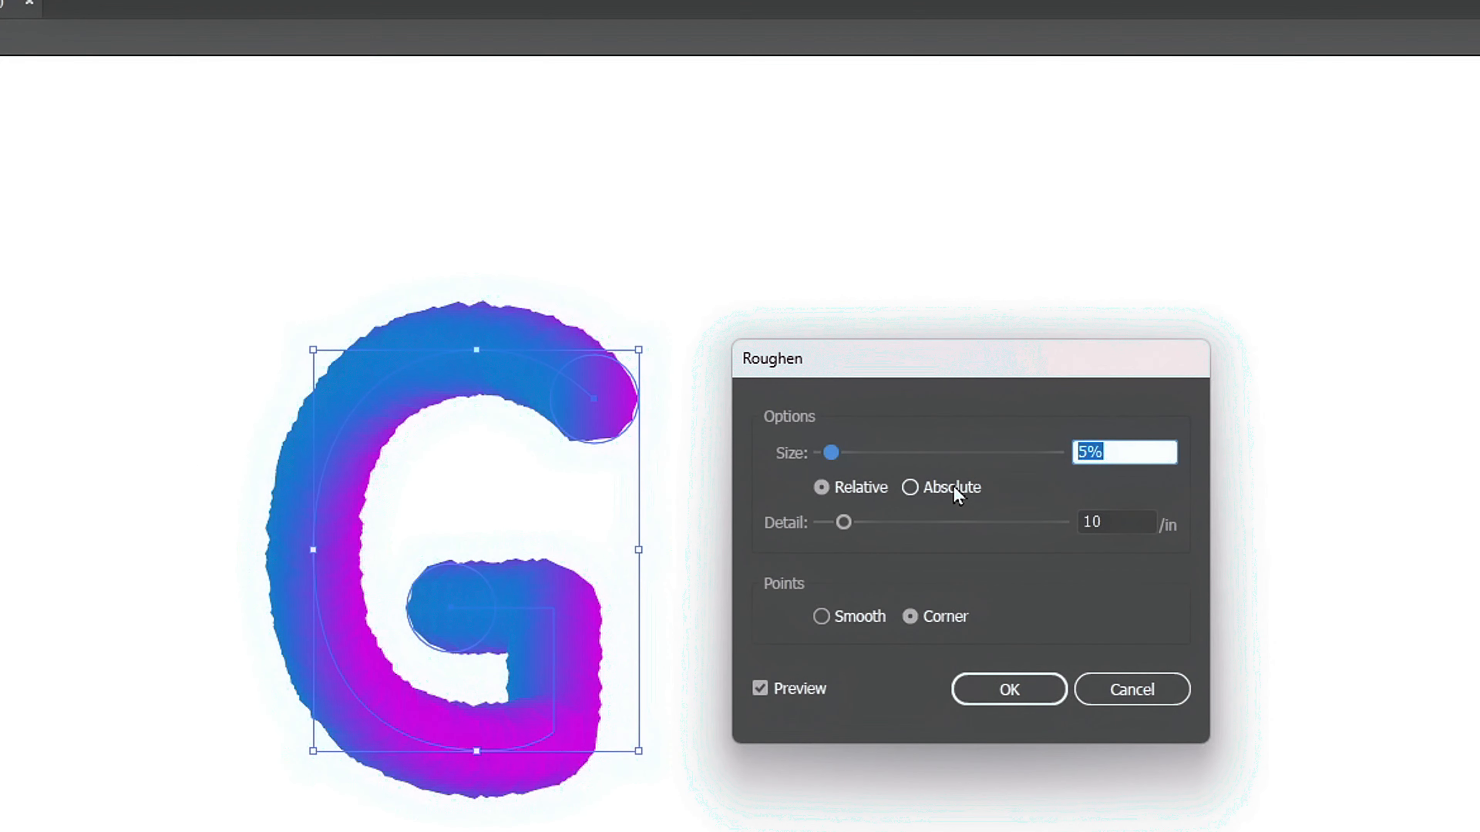
text(30)
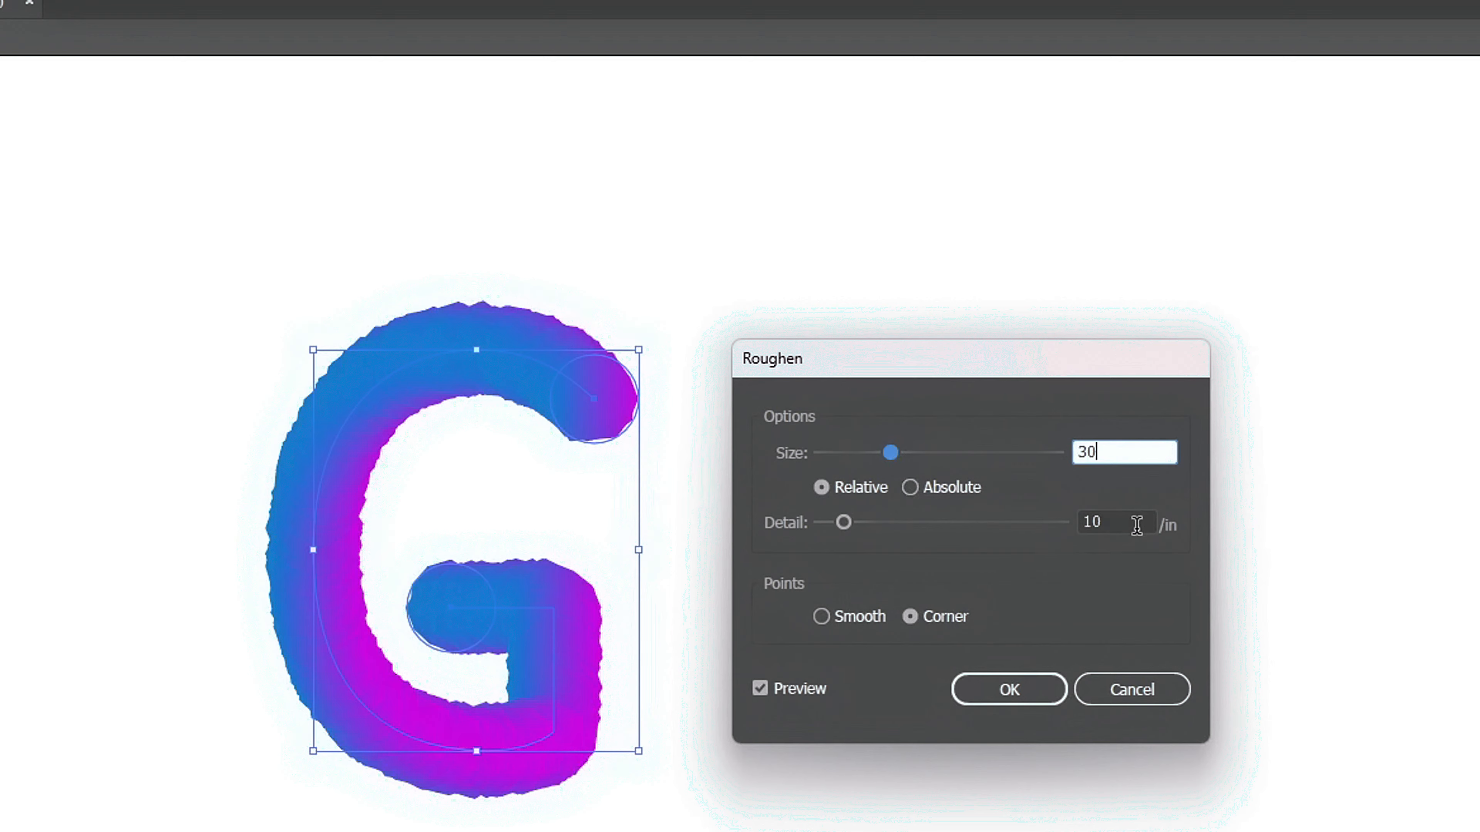
key(Tab)
text(60)
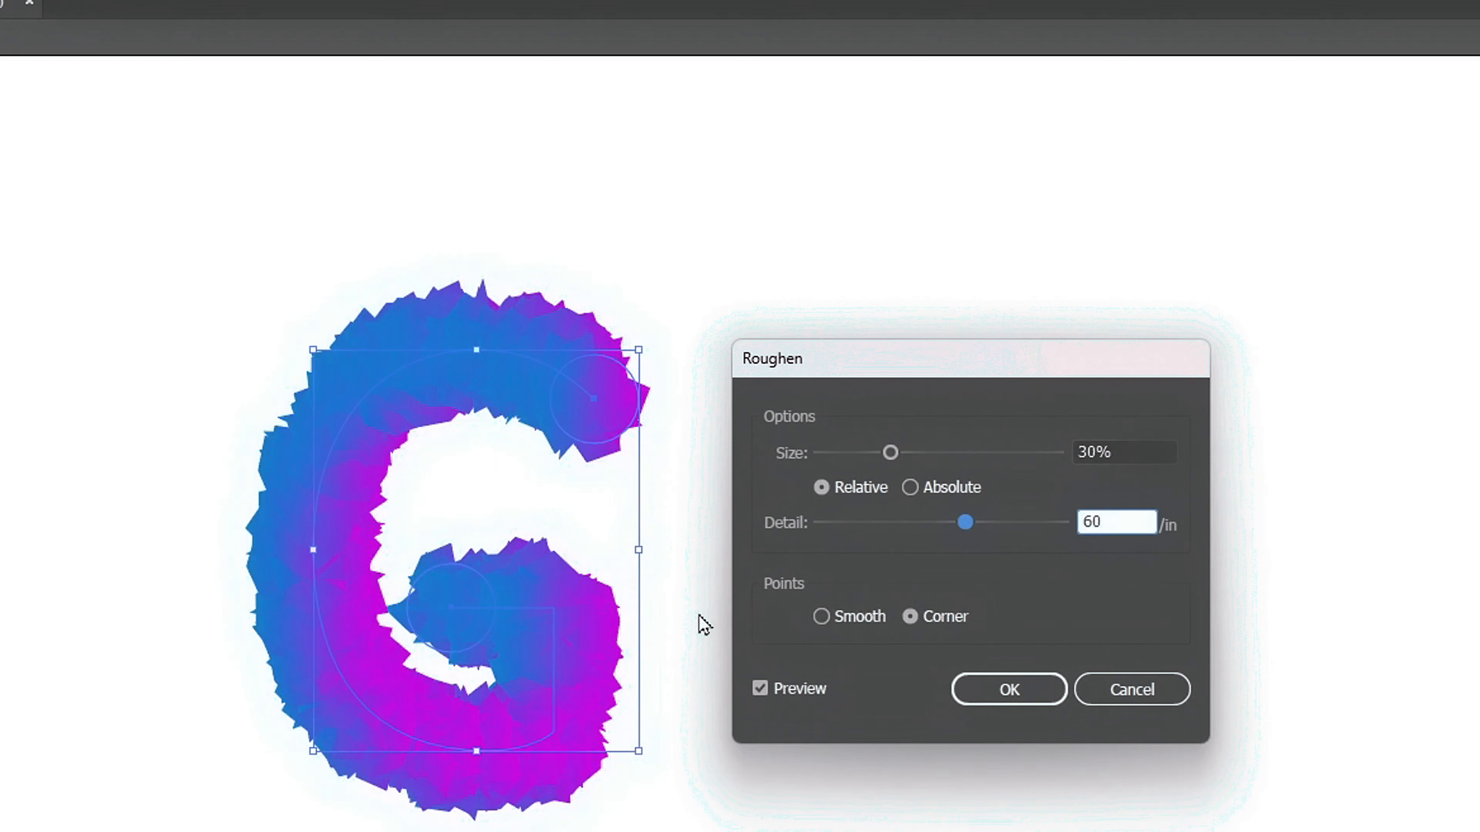
click(761, 689)
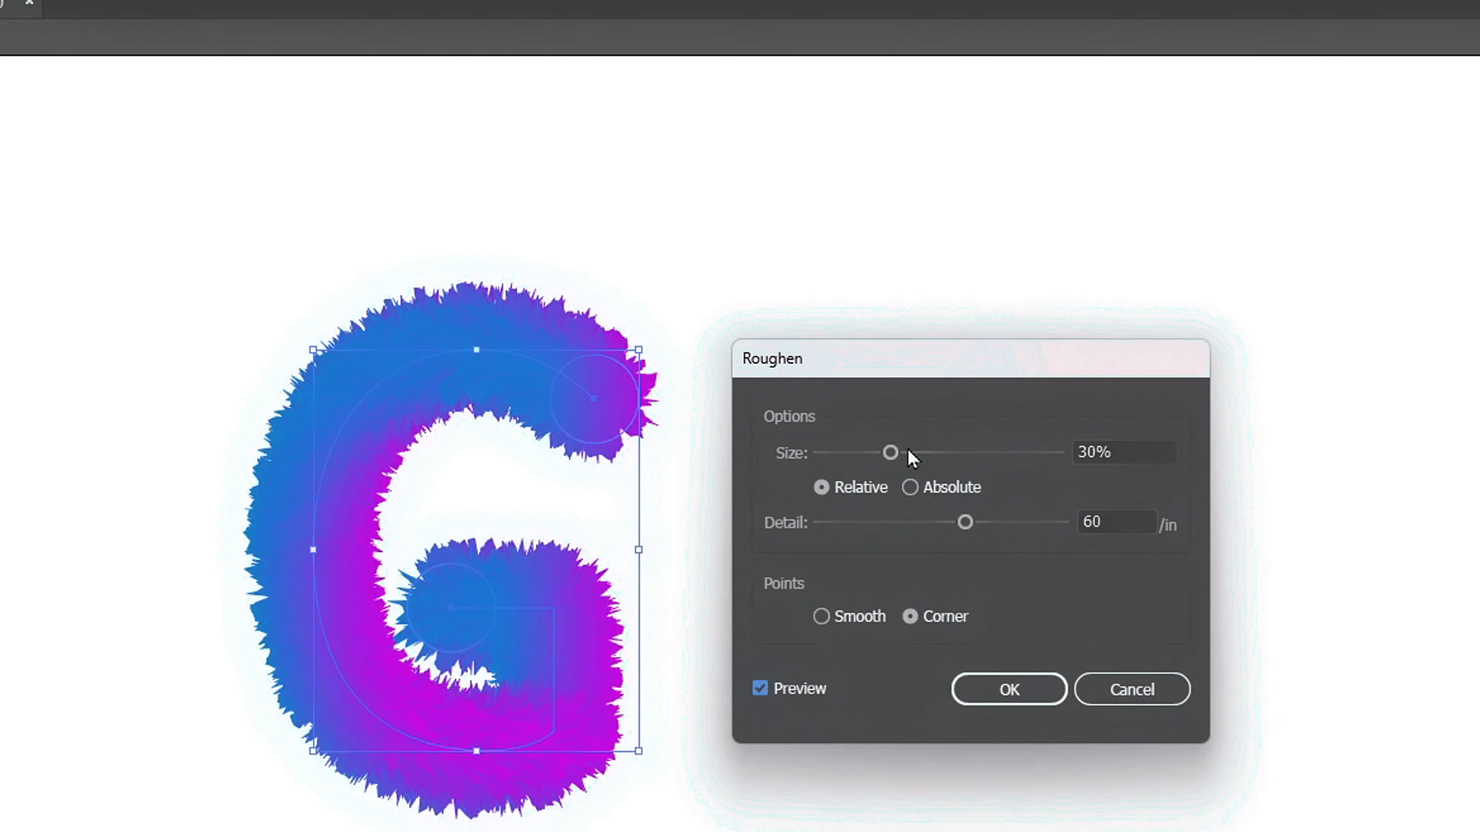
- Refine the Roughen effect to size 29% and detail 100/in and apply it
drag(892, 452, 869, 462)
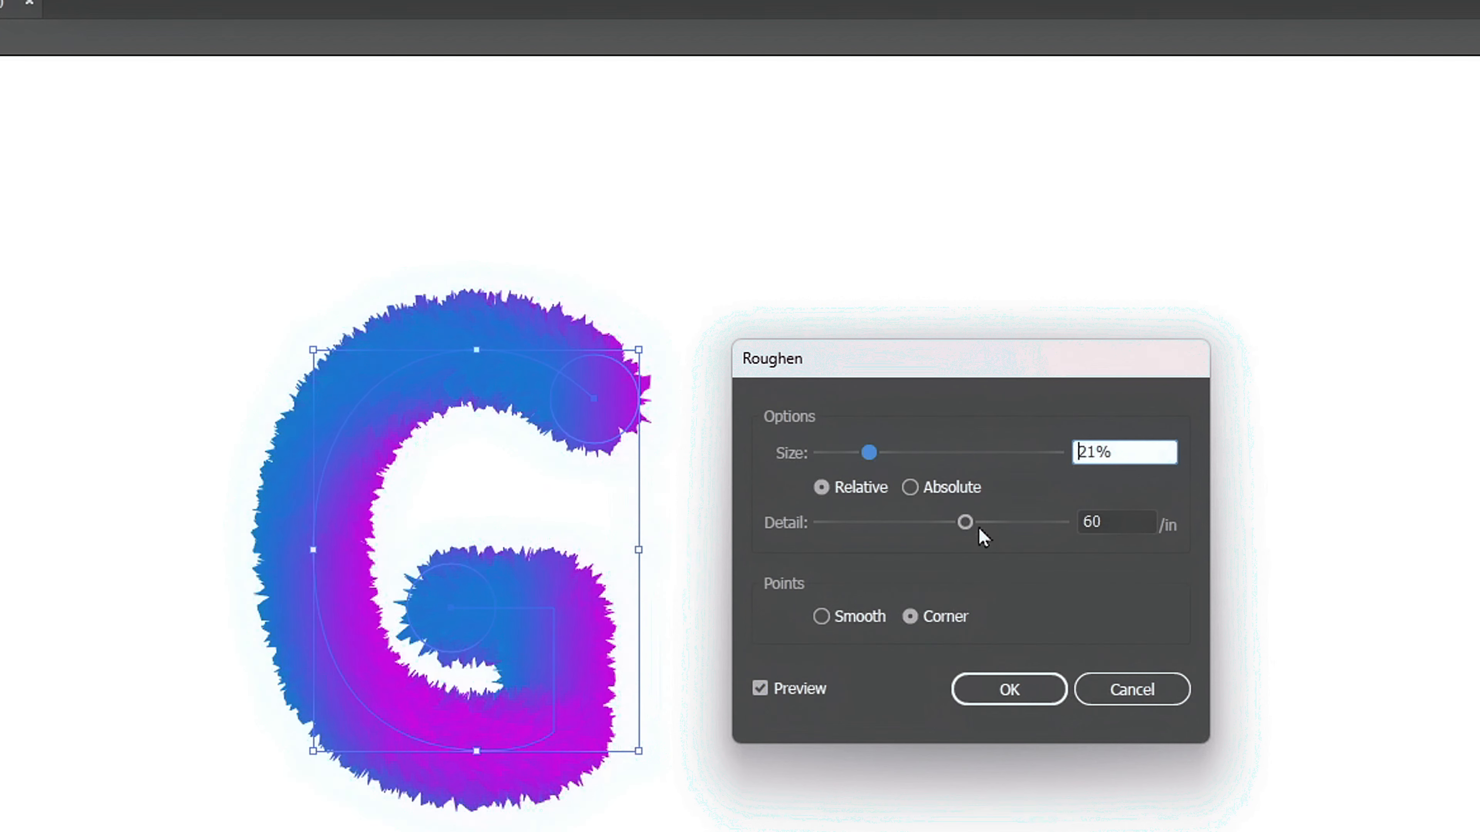
drag(978, 528, 1075, 526)
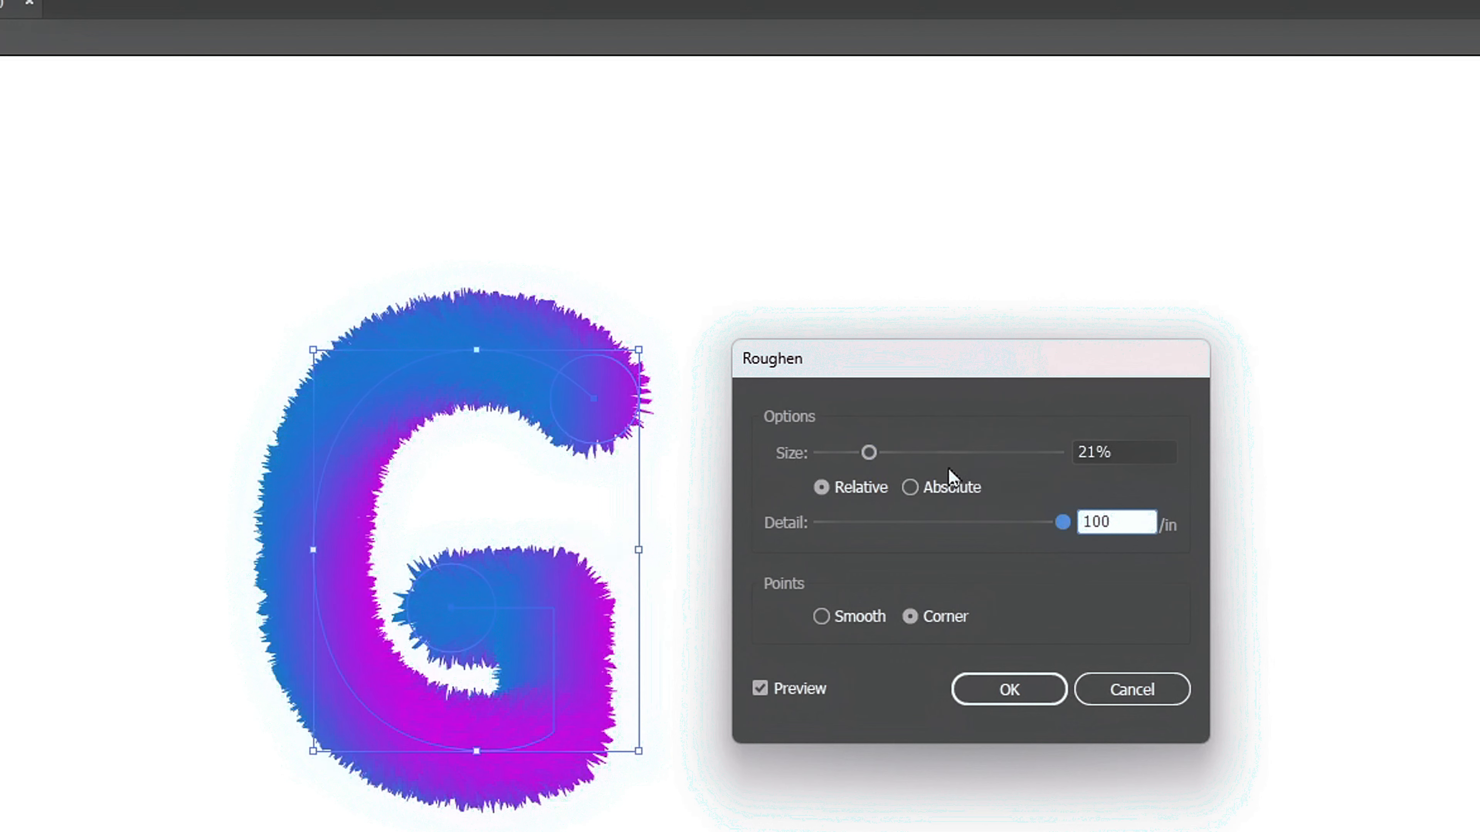
click(888, 455)
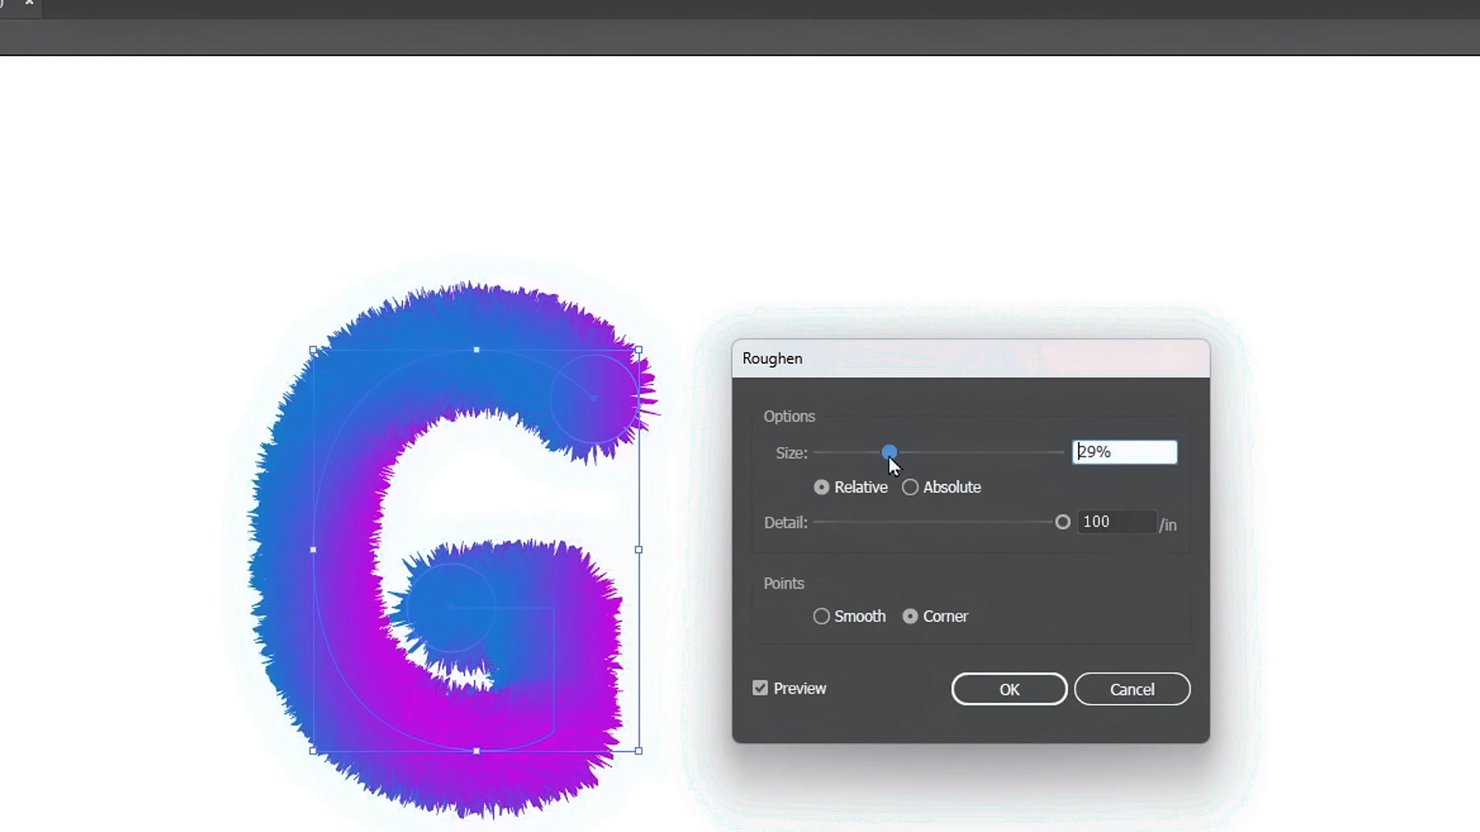
click(1030, 691)
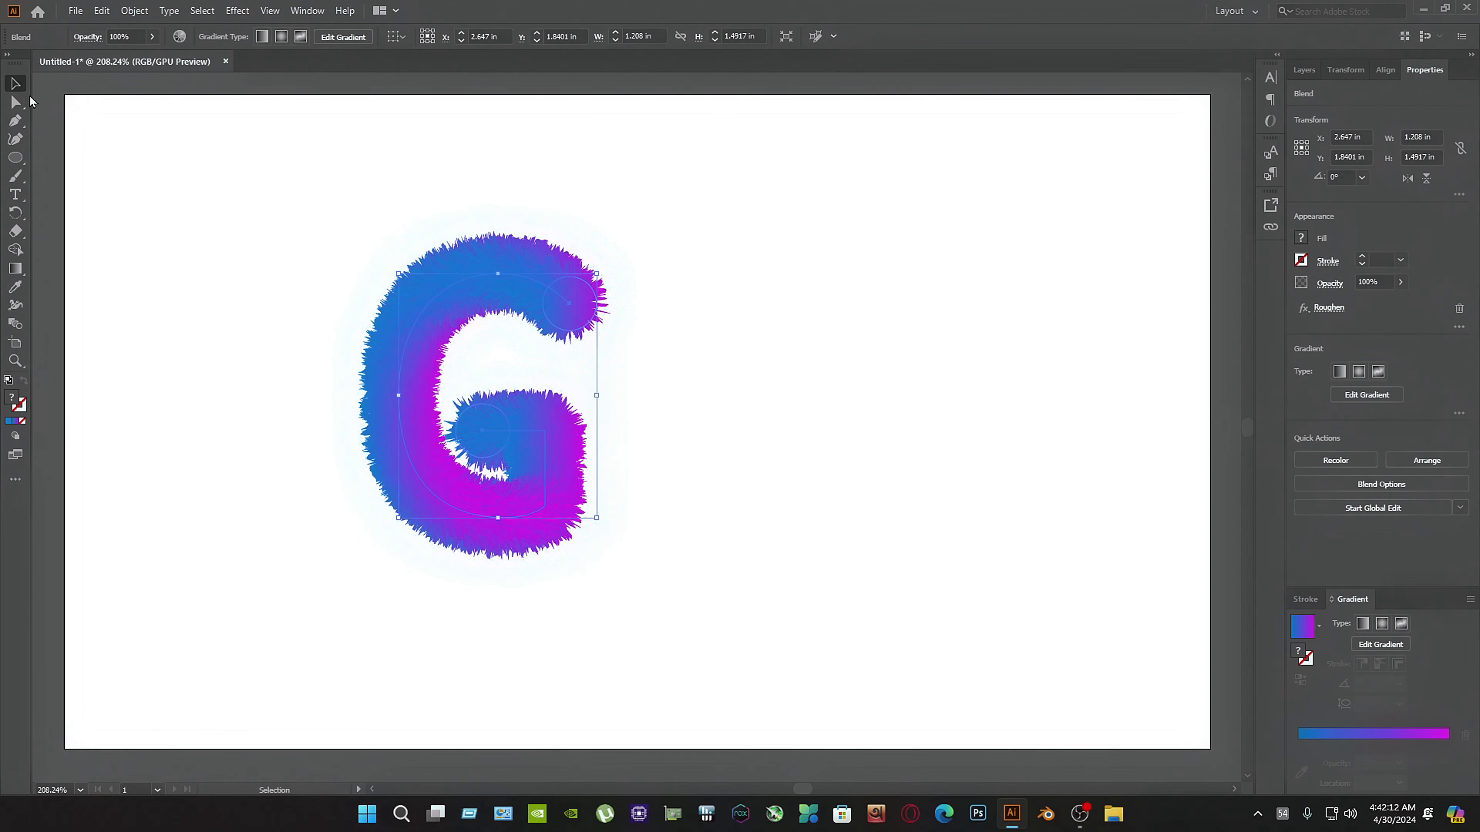
- Directly select the corner anchor at the right end of the G's crossbar and nudge it to the right
click(16, 102)
click(495, 326)
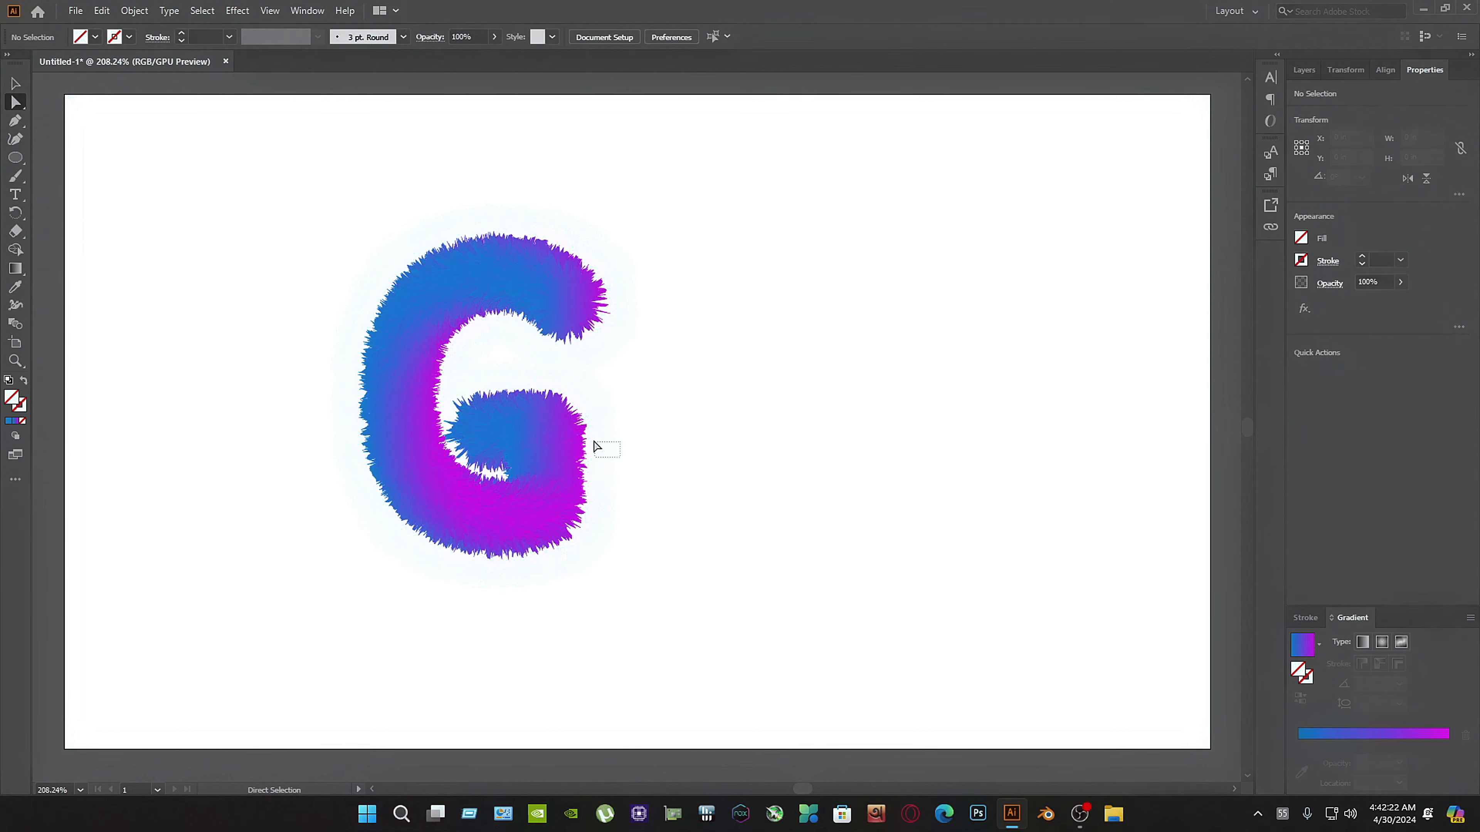
drag(594, 446, 517, 401)
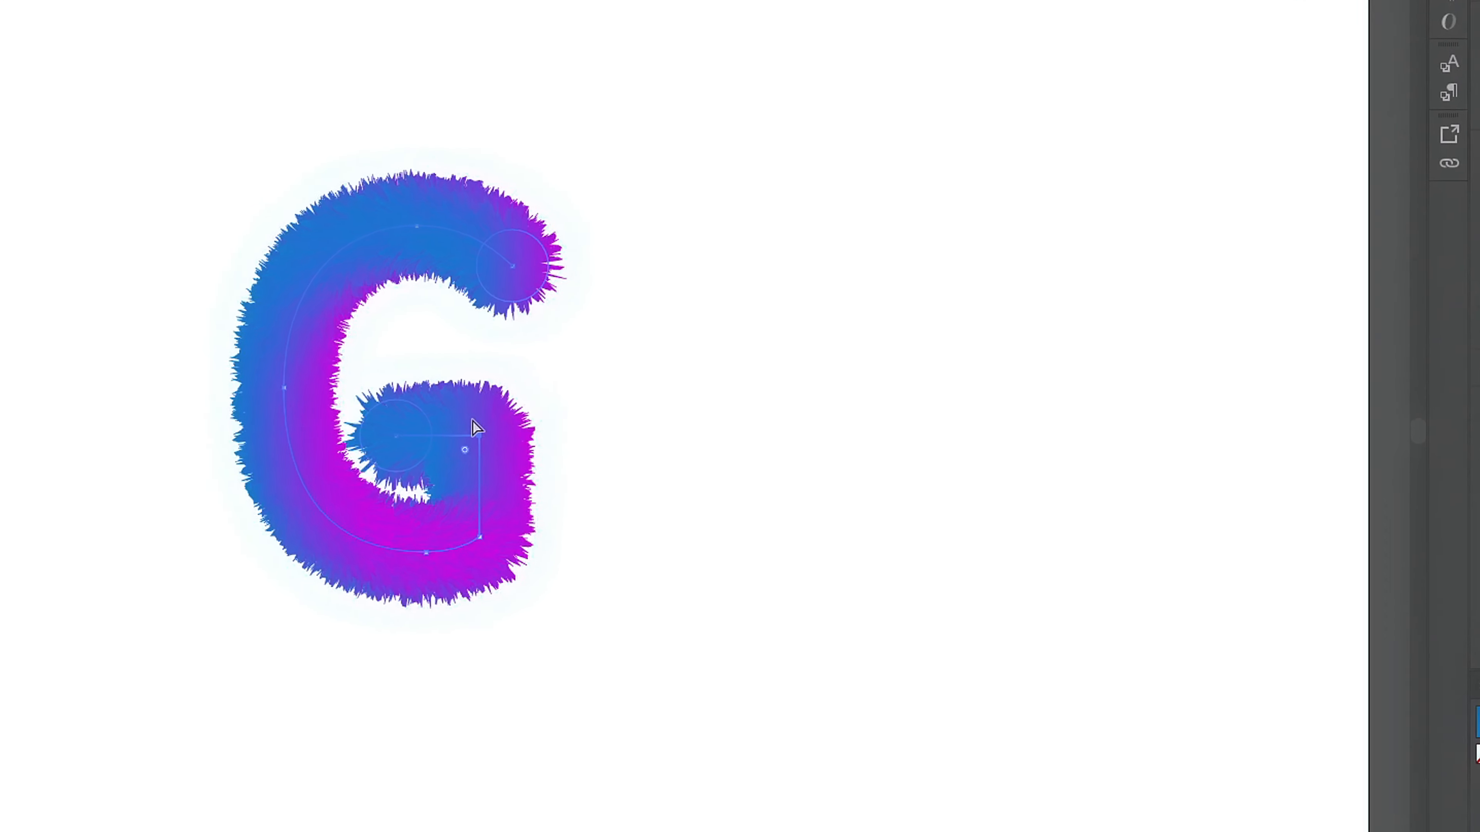
key(Right)
key(Right)
key(Right)
key(Right)
key(Right)
key(Right)
key(Right)
key(Right)
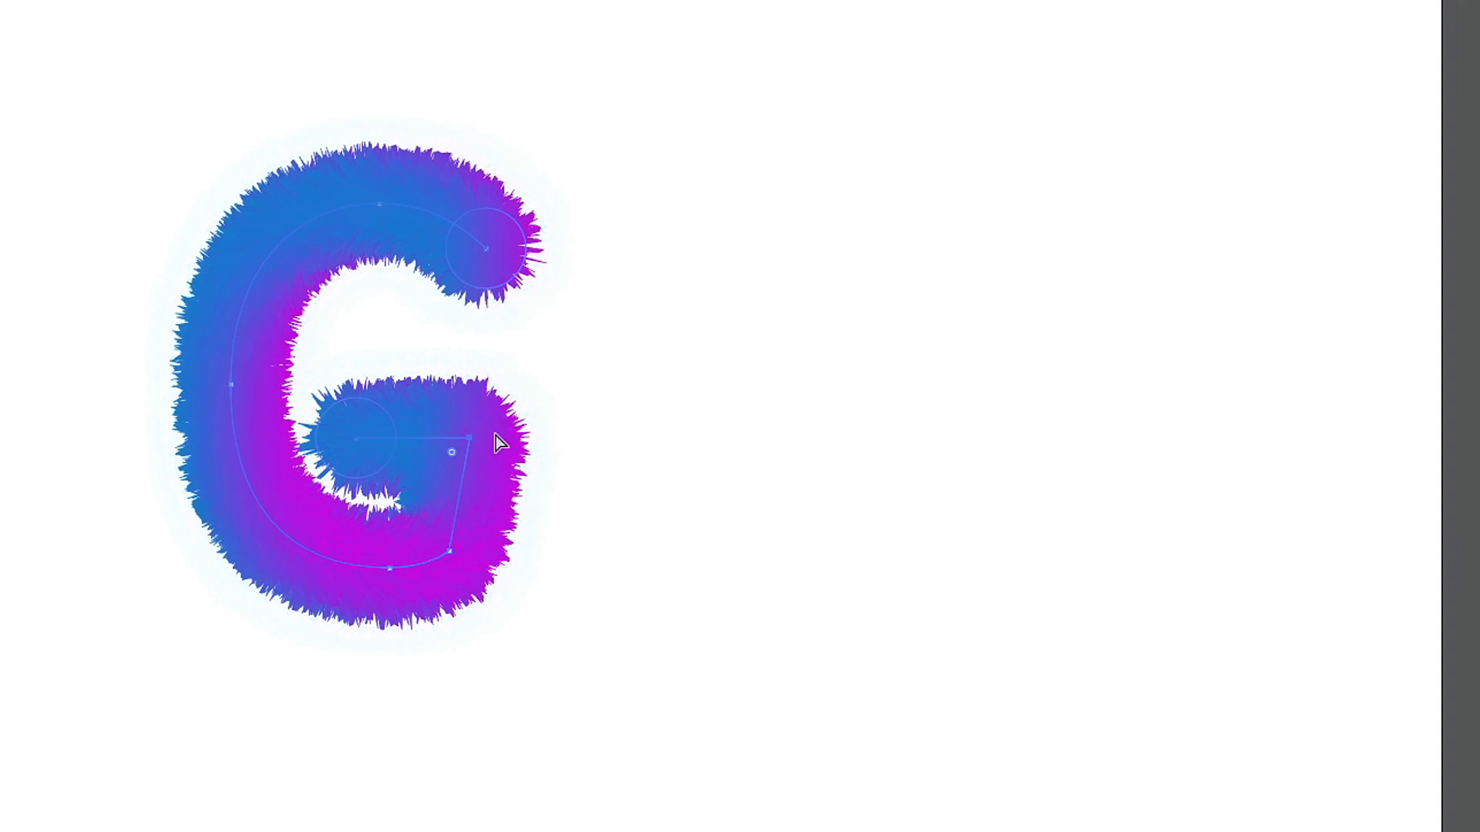
- Select the anchor at the lower end of the G's vertical stem and nudge it right until the stem is vertical
click(568, 585)
drag(531, 605, 419, 529)
key(Right)
key(Right)
key(Right)
key(Right)
key(Right)
key(Right)
key(Right)
key(Right)
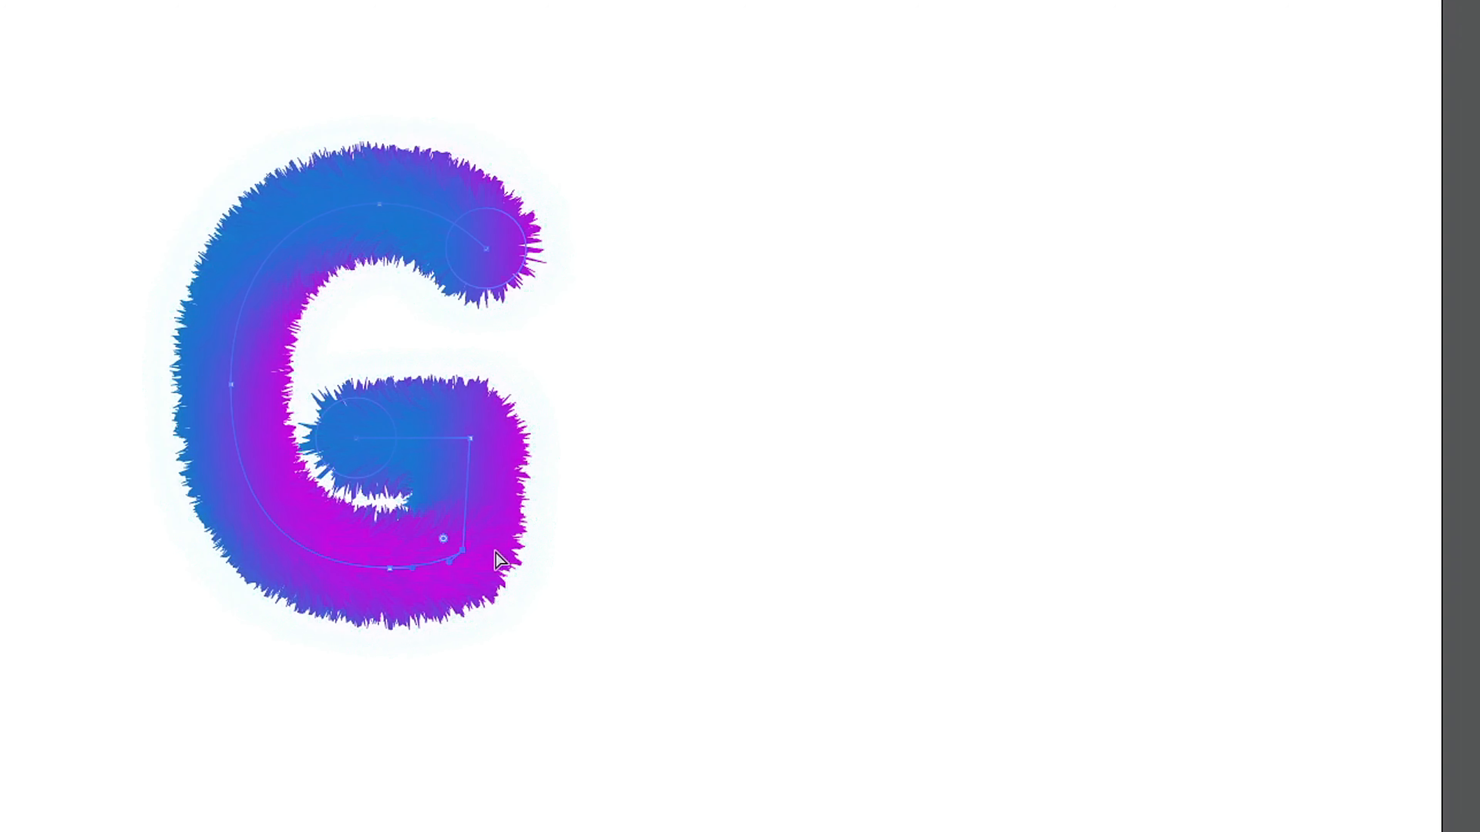
key(Left)
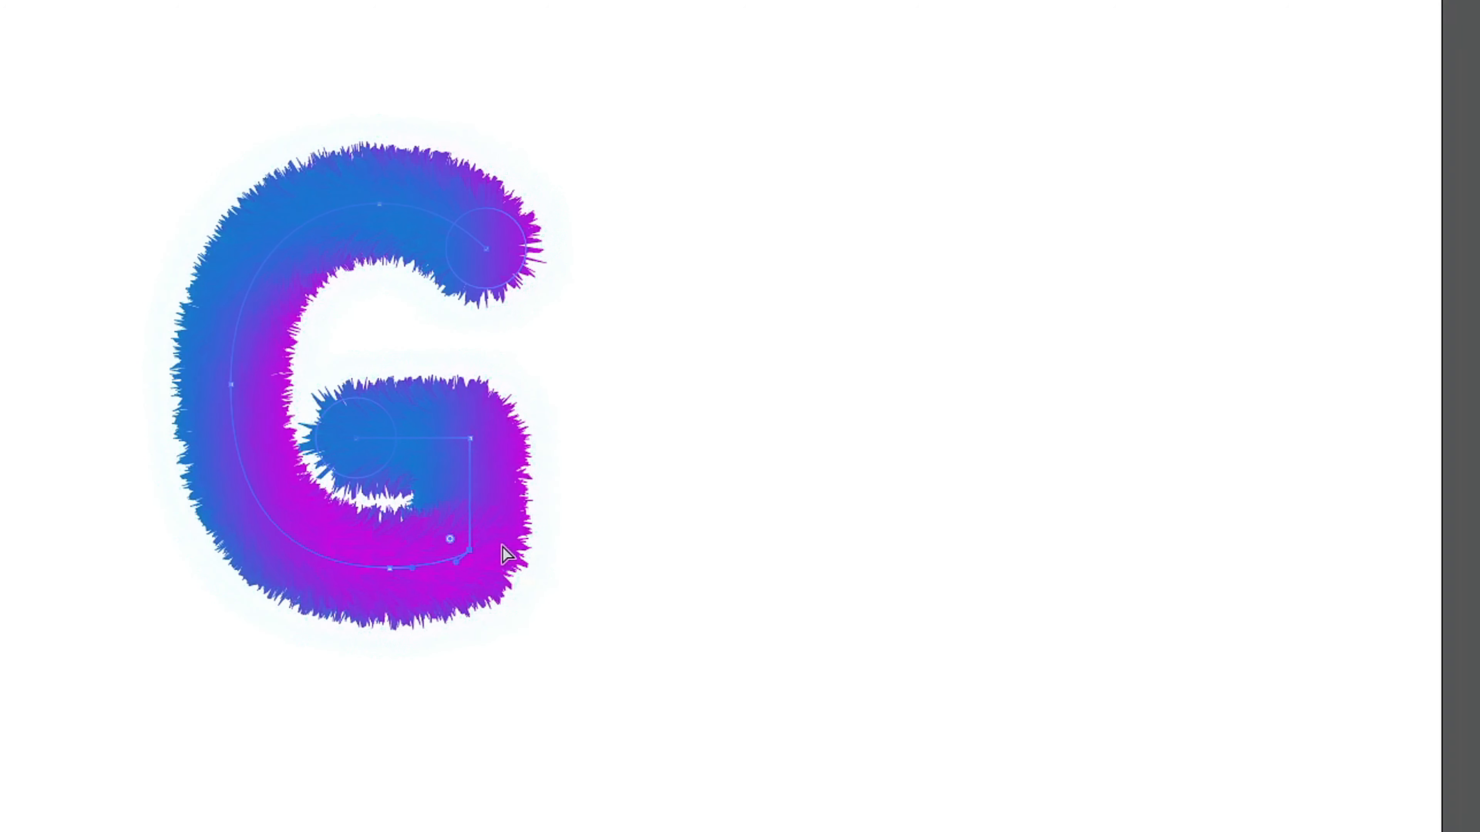
- Move the furry G toward the middle of the artboard, enlarge it to fill most of the height, and deselect it
key(v)
drag(389, 205, 578, 263)
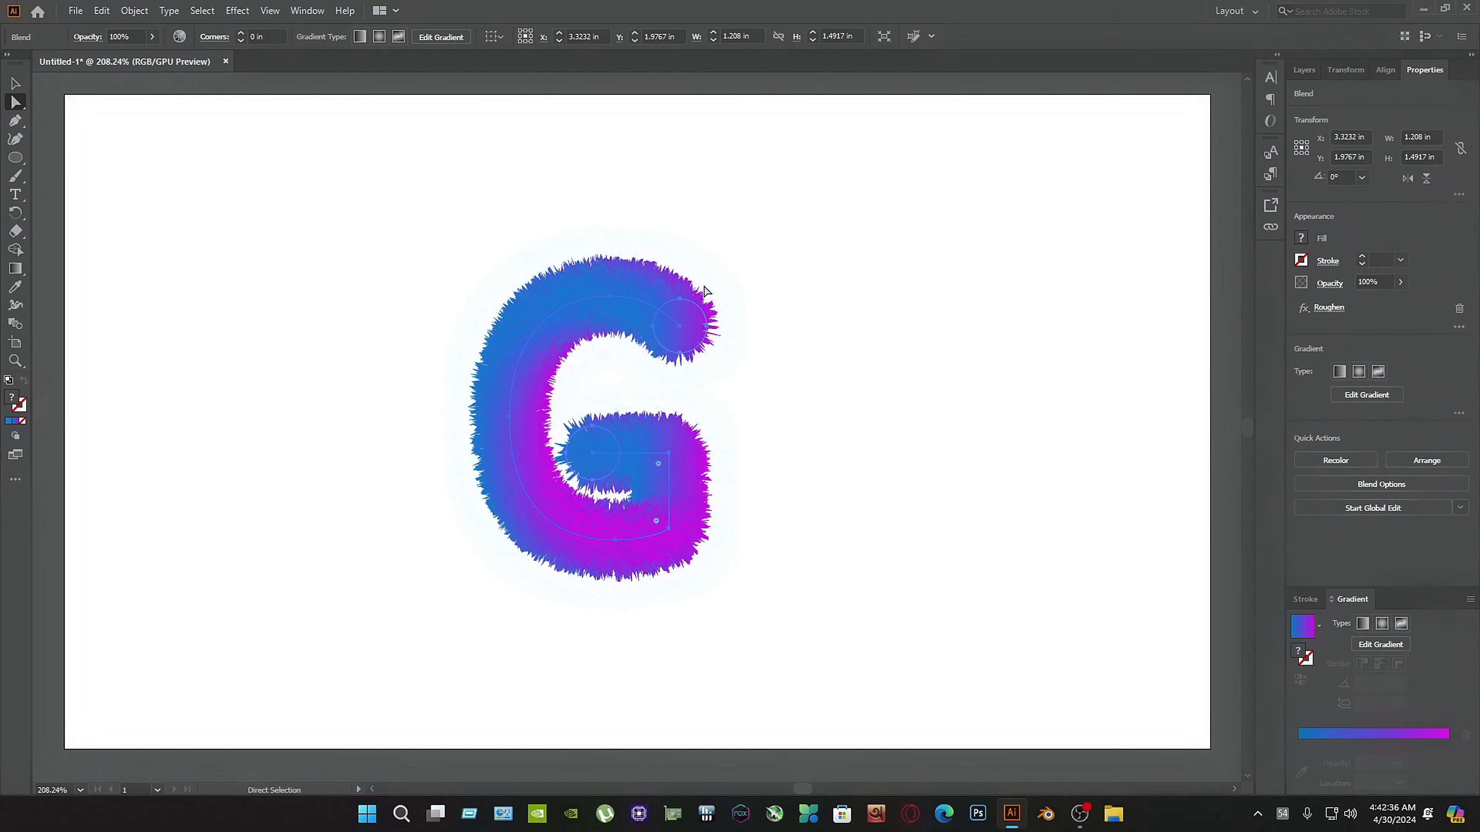
click(18, 84)
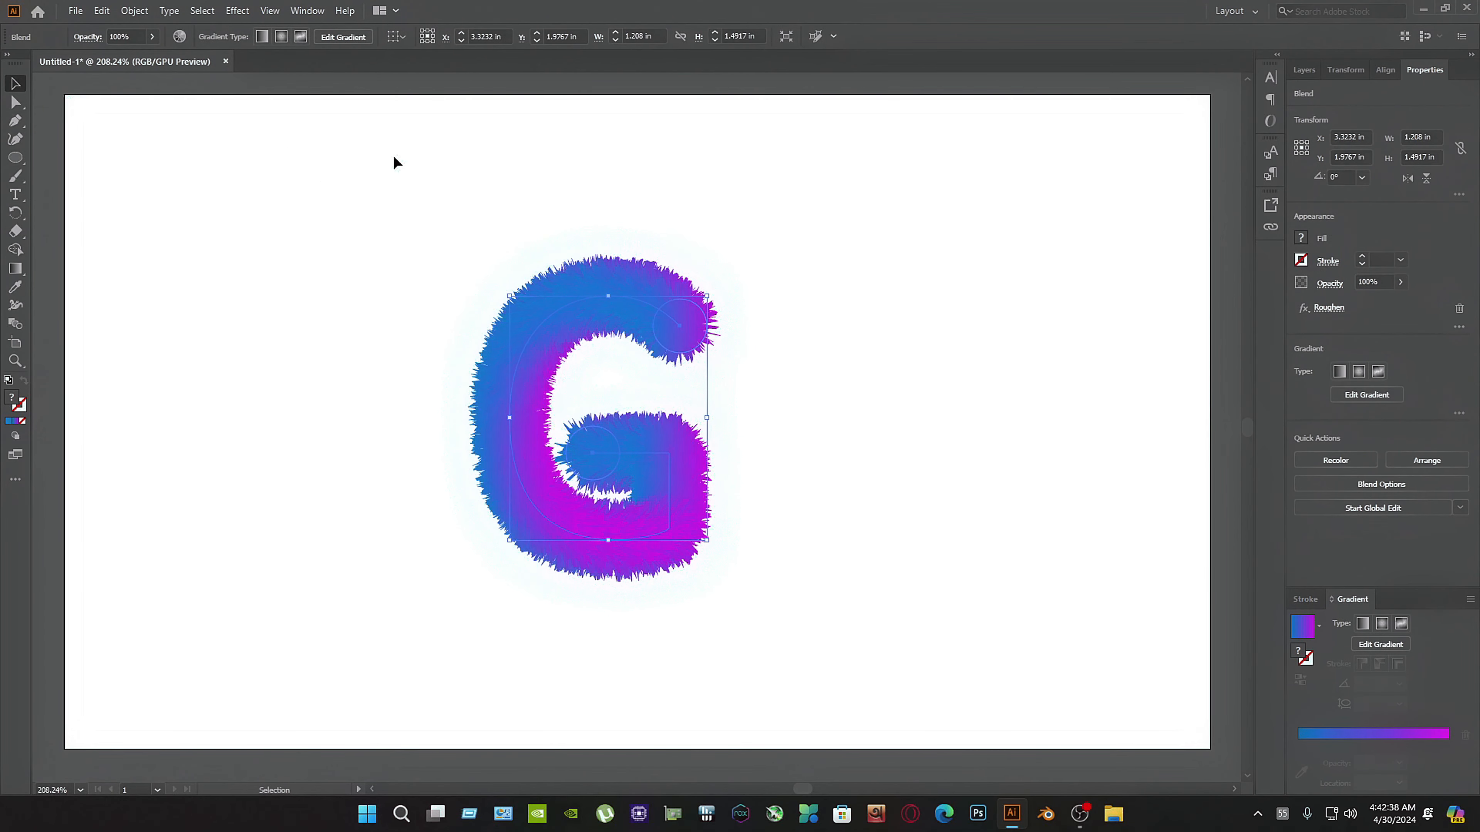
click(770, 565)
click(480, 257)
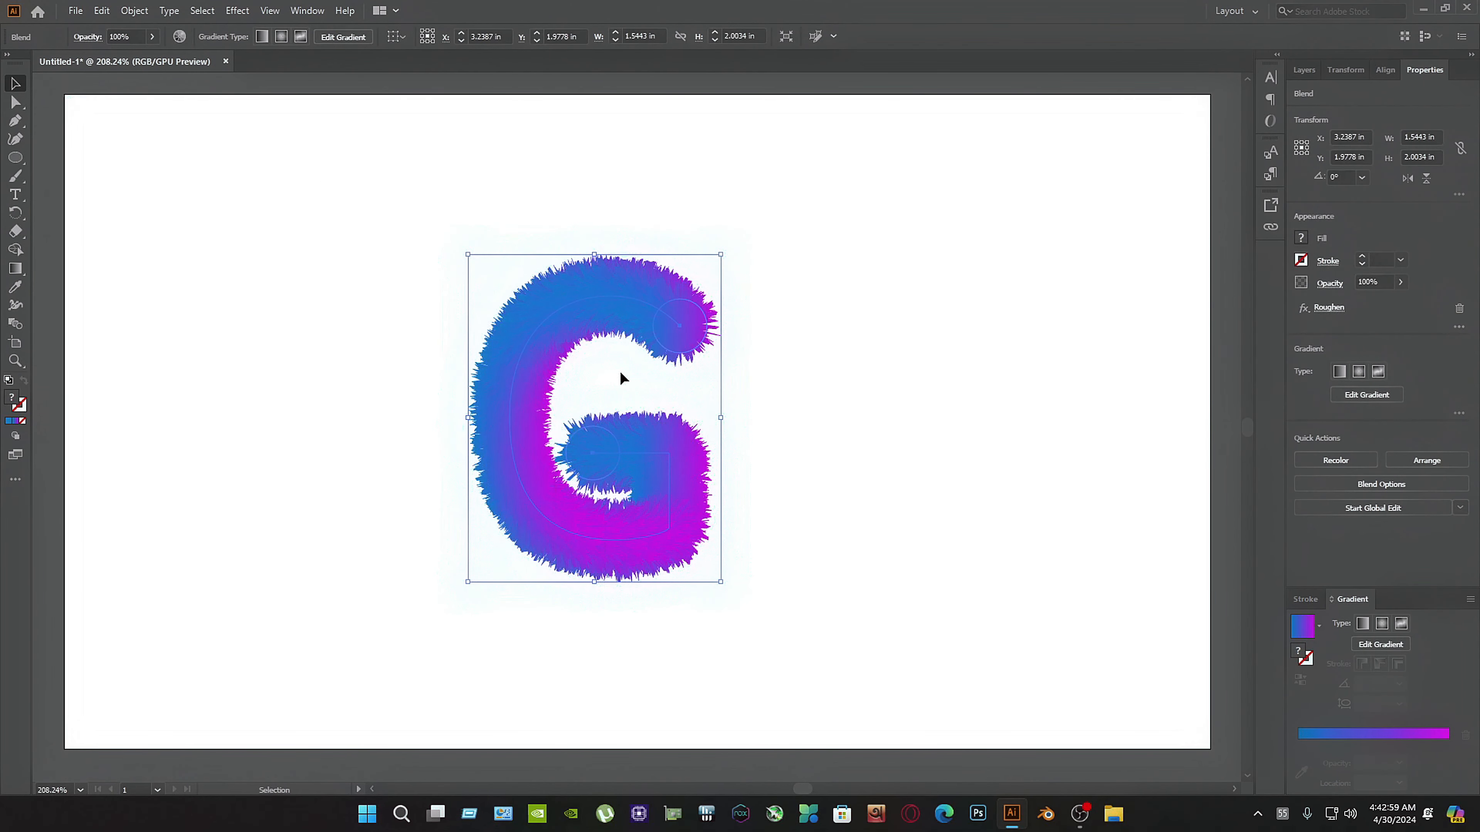
drag(725, 253, 983, 94)
drag(695, 194, 661, 281)
click(1011, 354)
- Export the artwork to the Desktop in PNG format with the file name AS
click(75, 10)
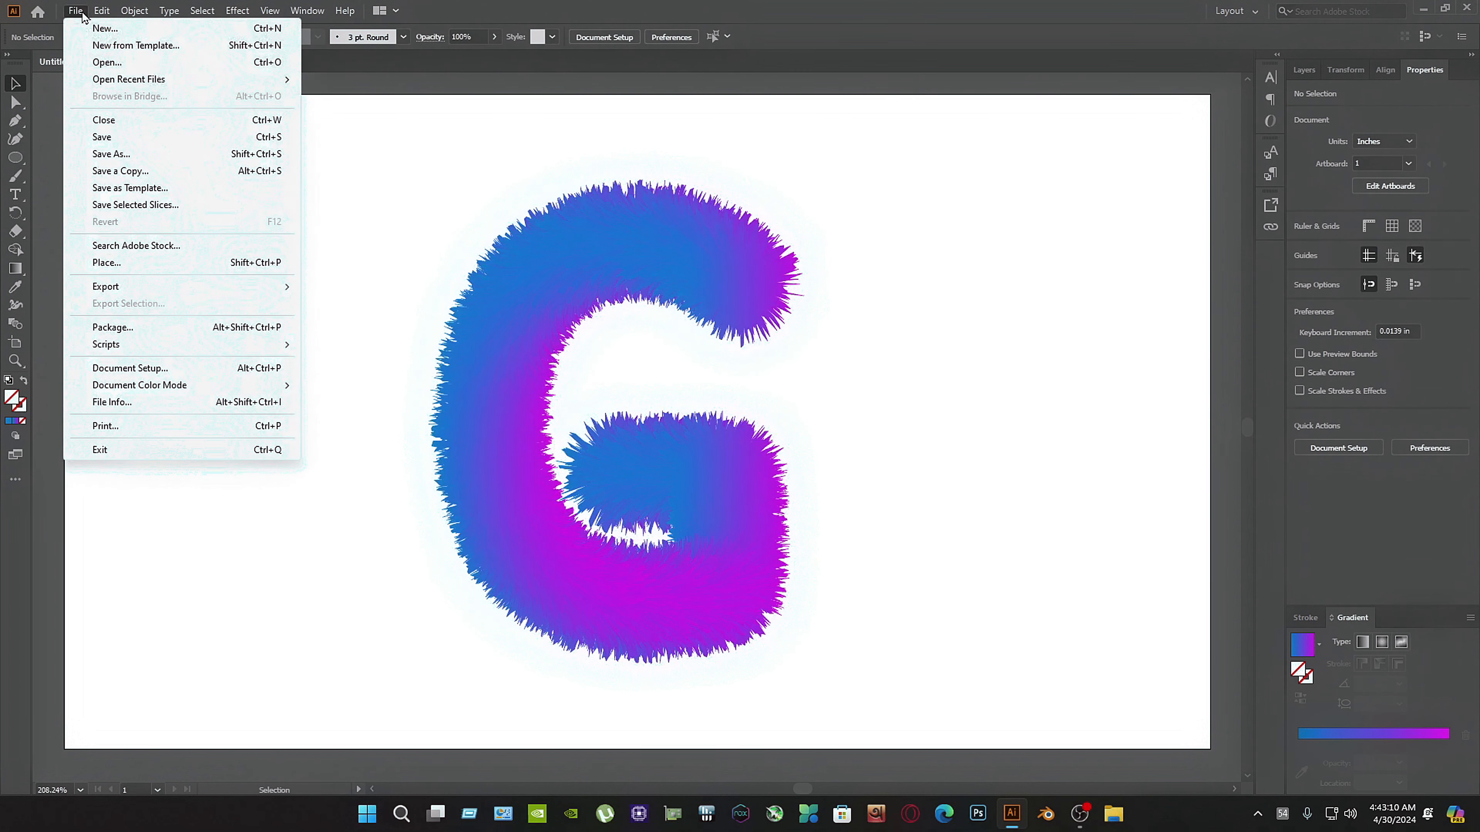
mouse_move(207, 288)
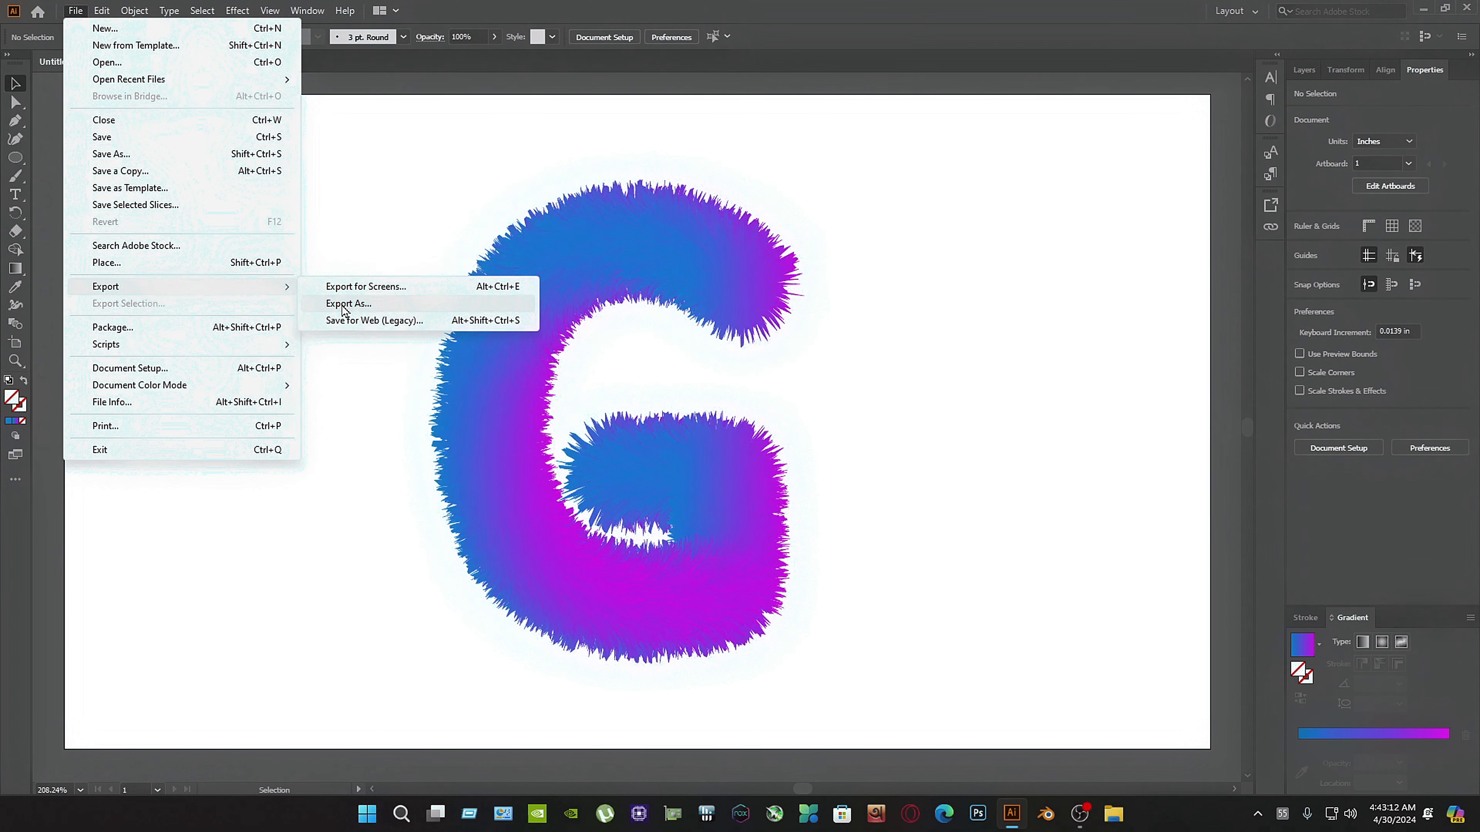
click(348, 303)
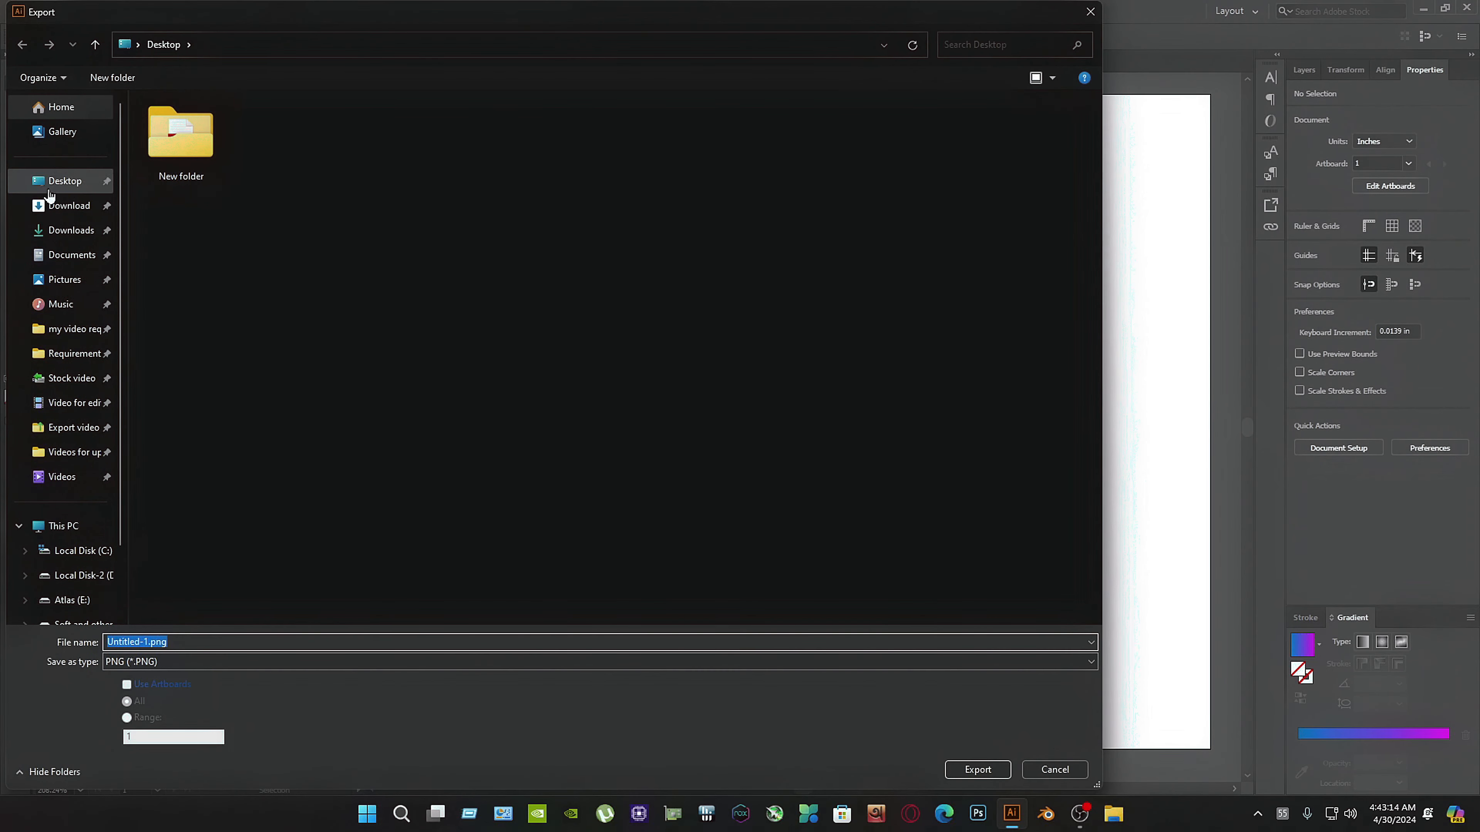
click(65, 191)
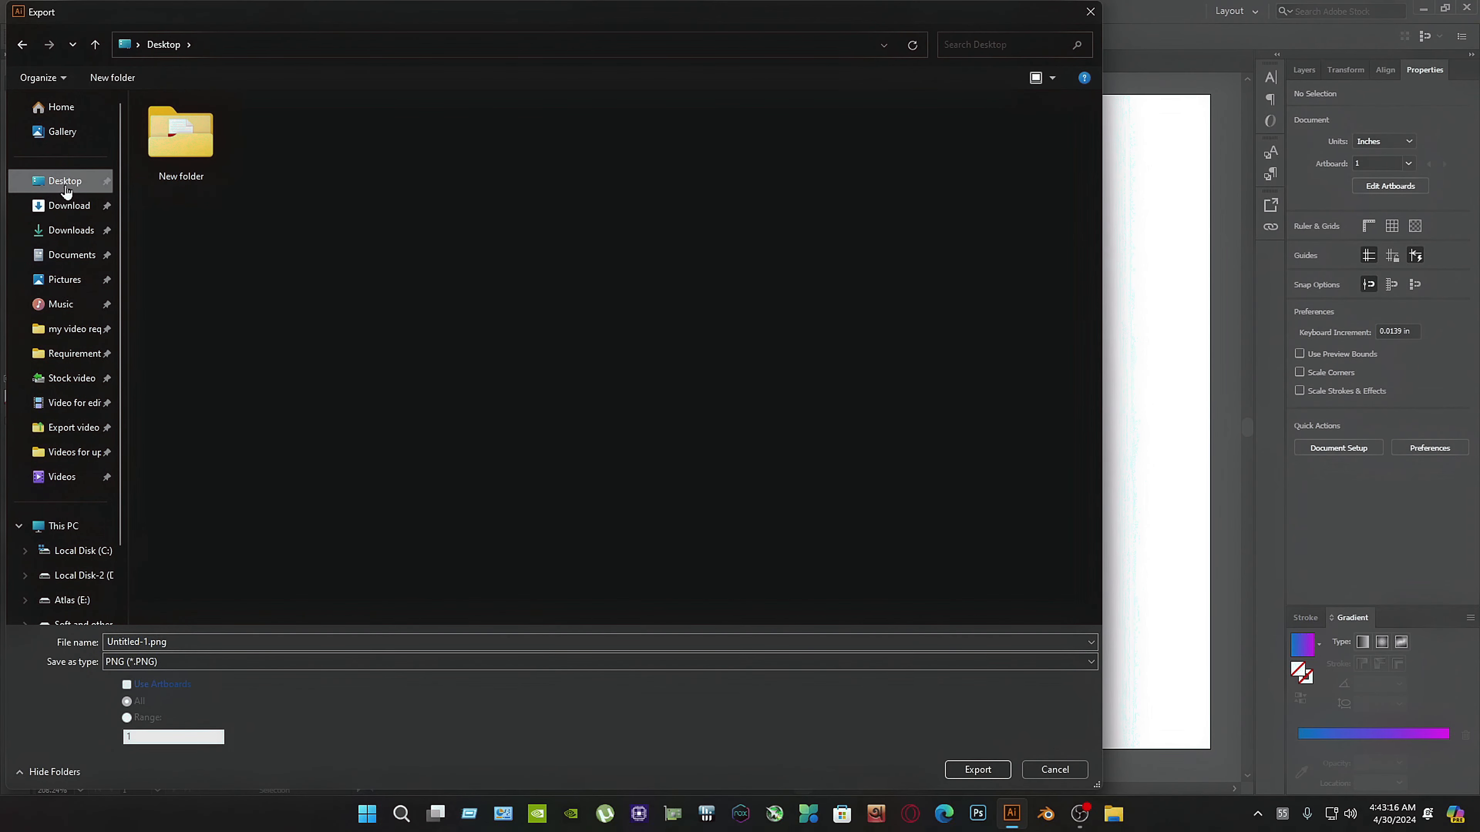
click(203, 642)
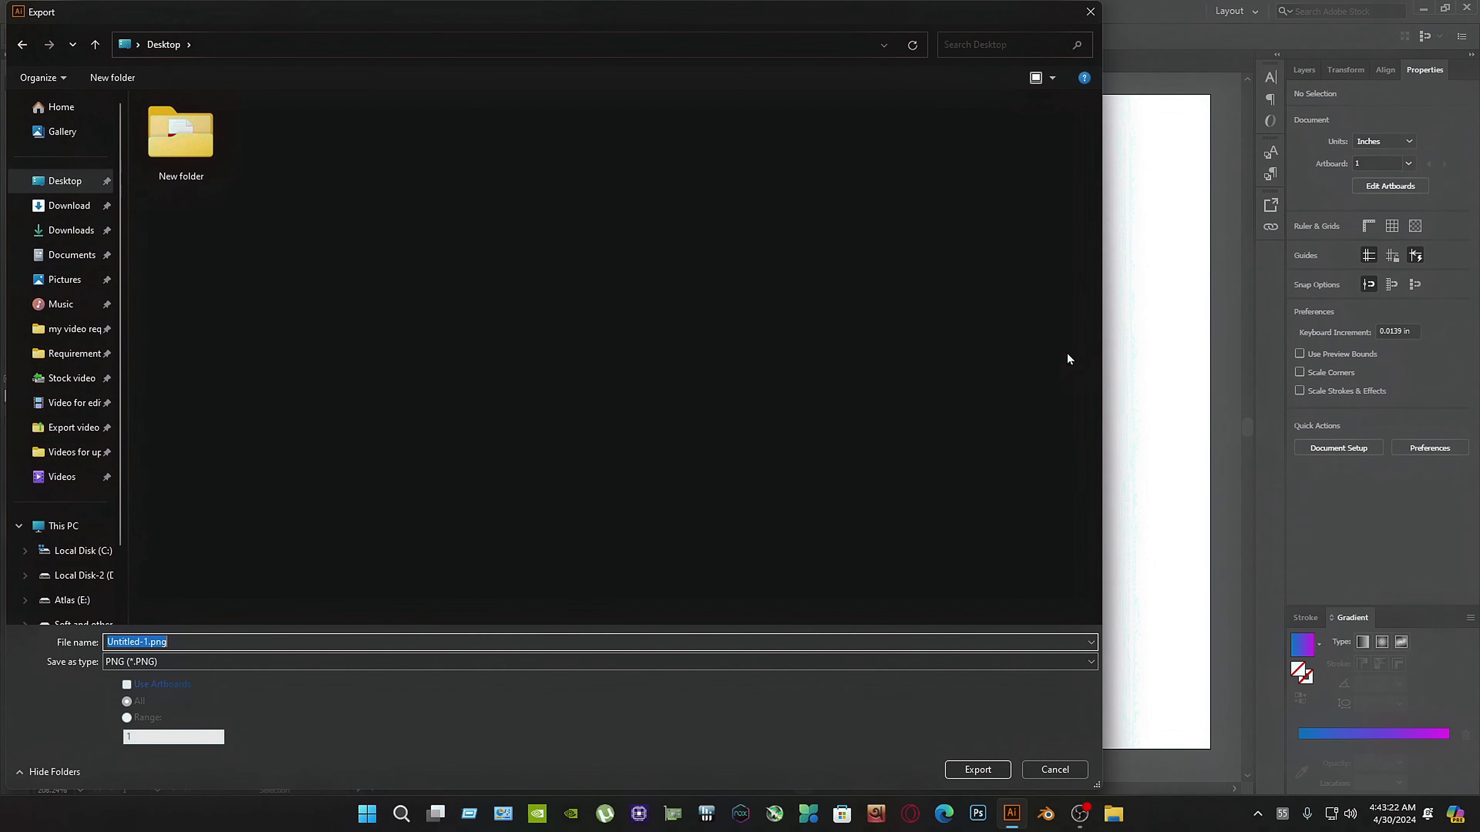
text(AS)
click(311, 663)
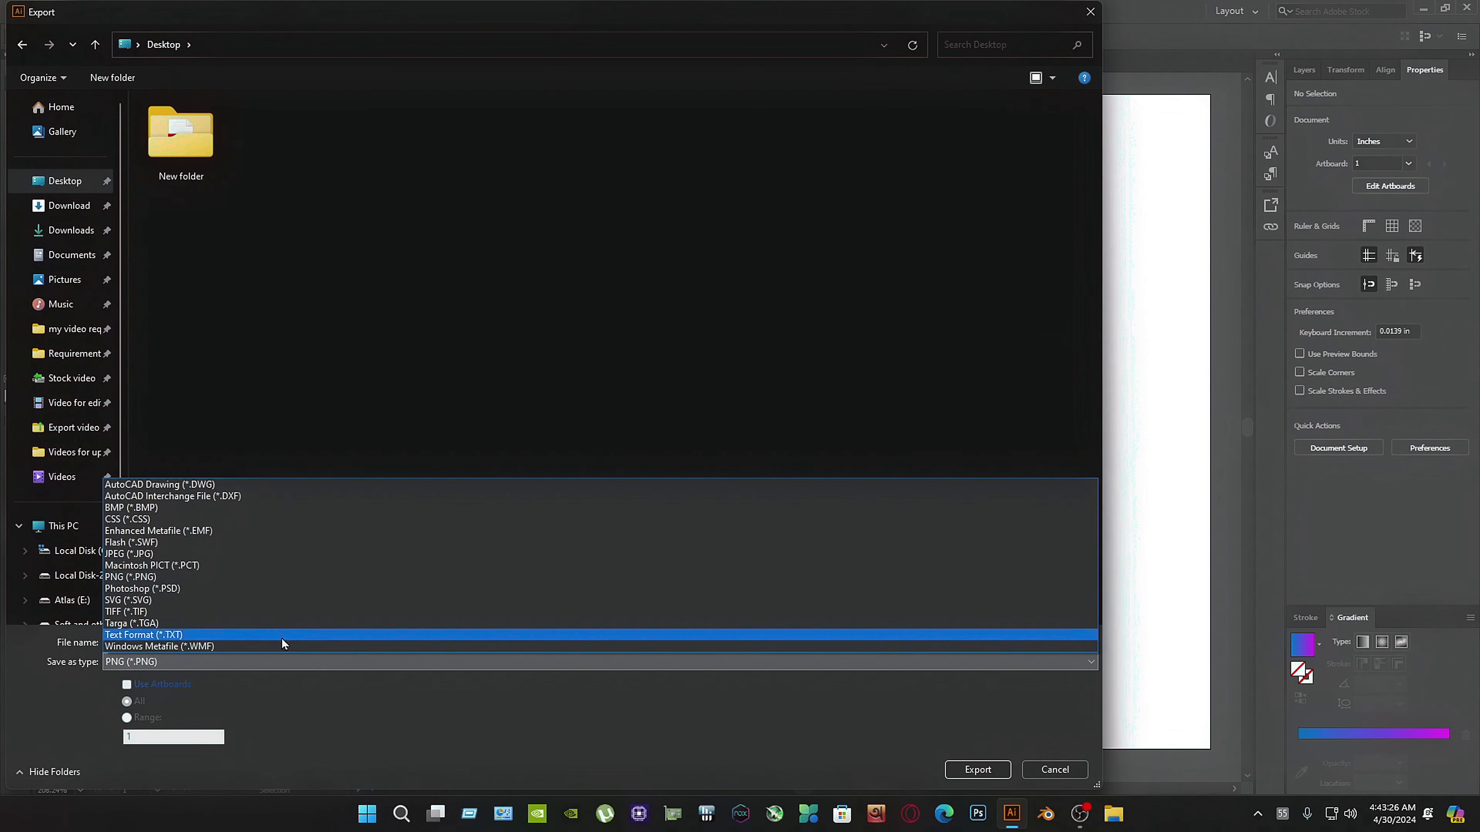
click(174, 576)
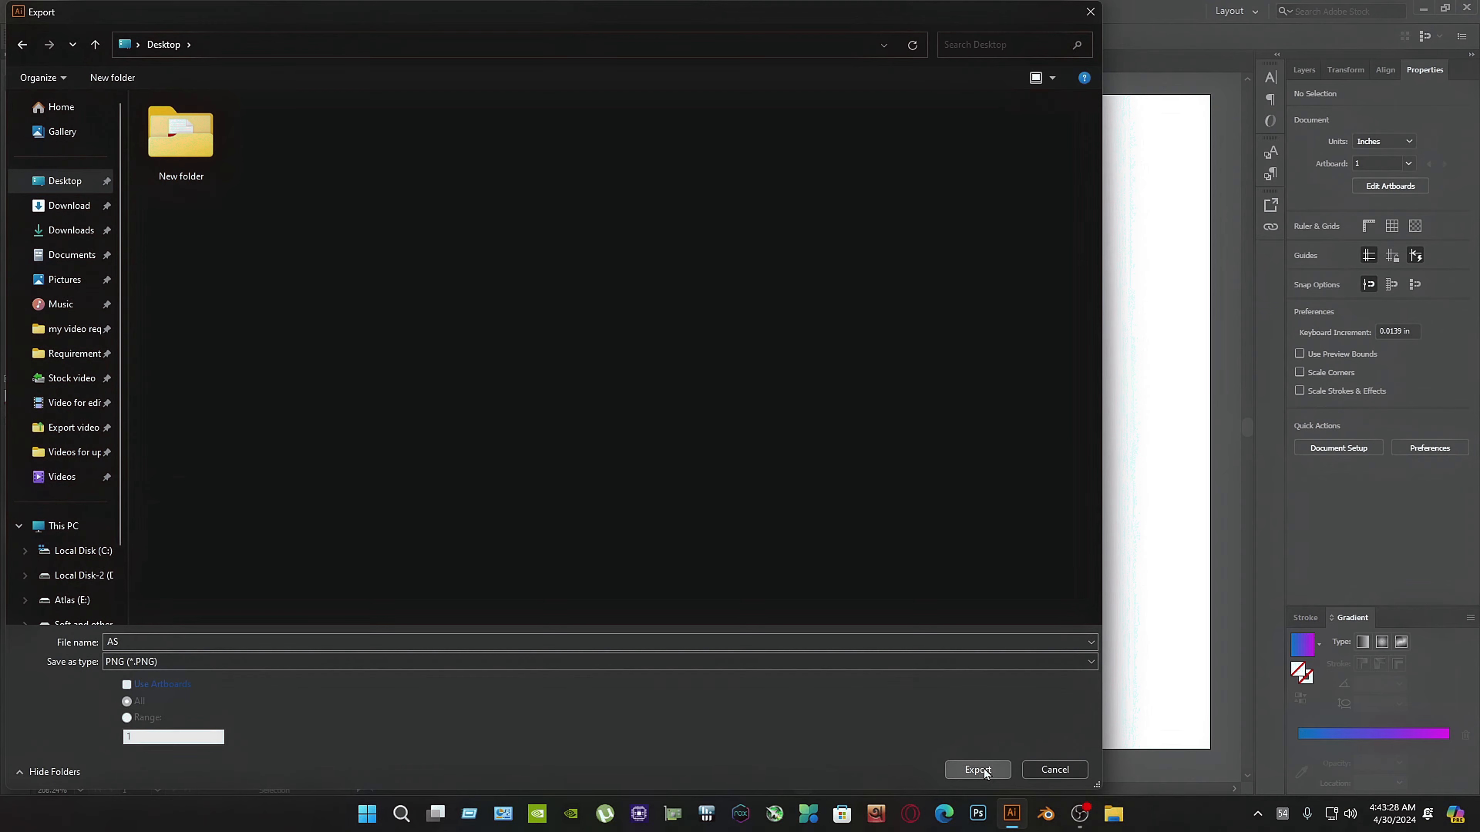
click(989, 769)
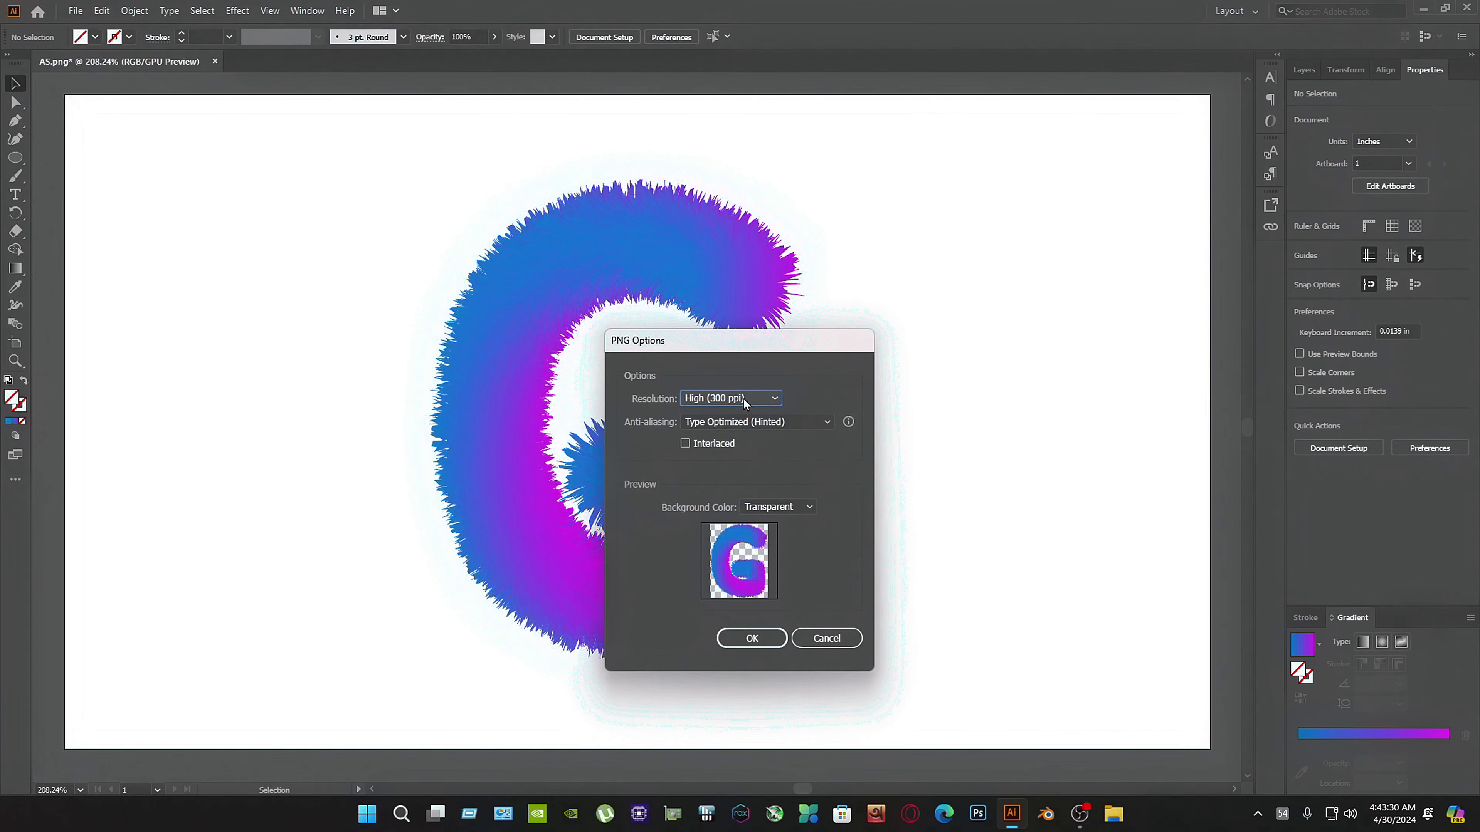
- Set the PNG resolution to High (300 ppi) and complete the export
click(743, 398)
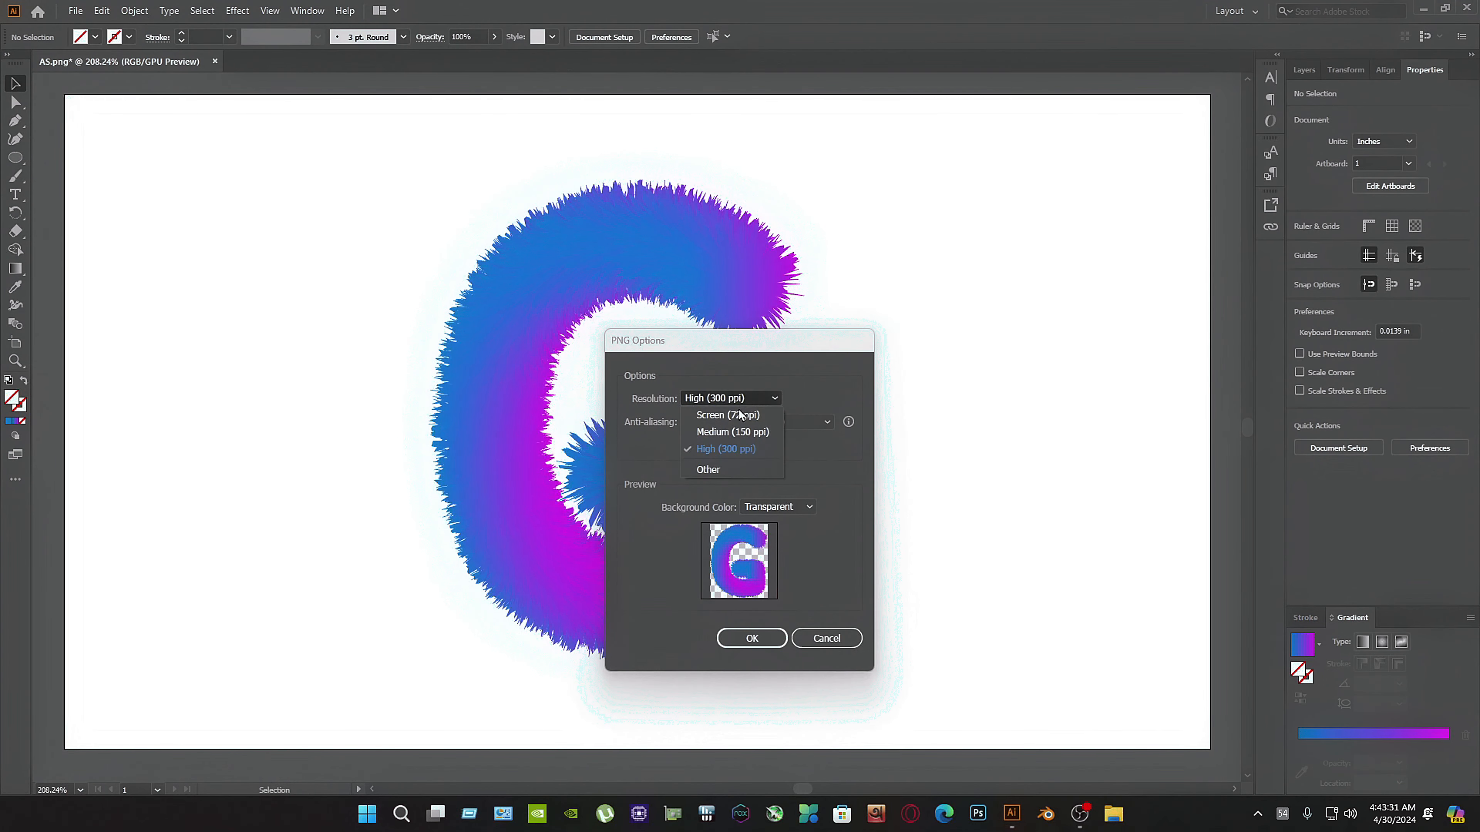
click(720, 450)
click(775, 639)
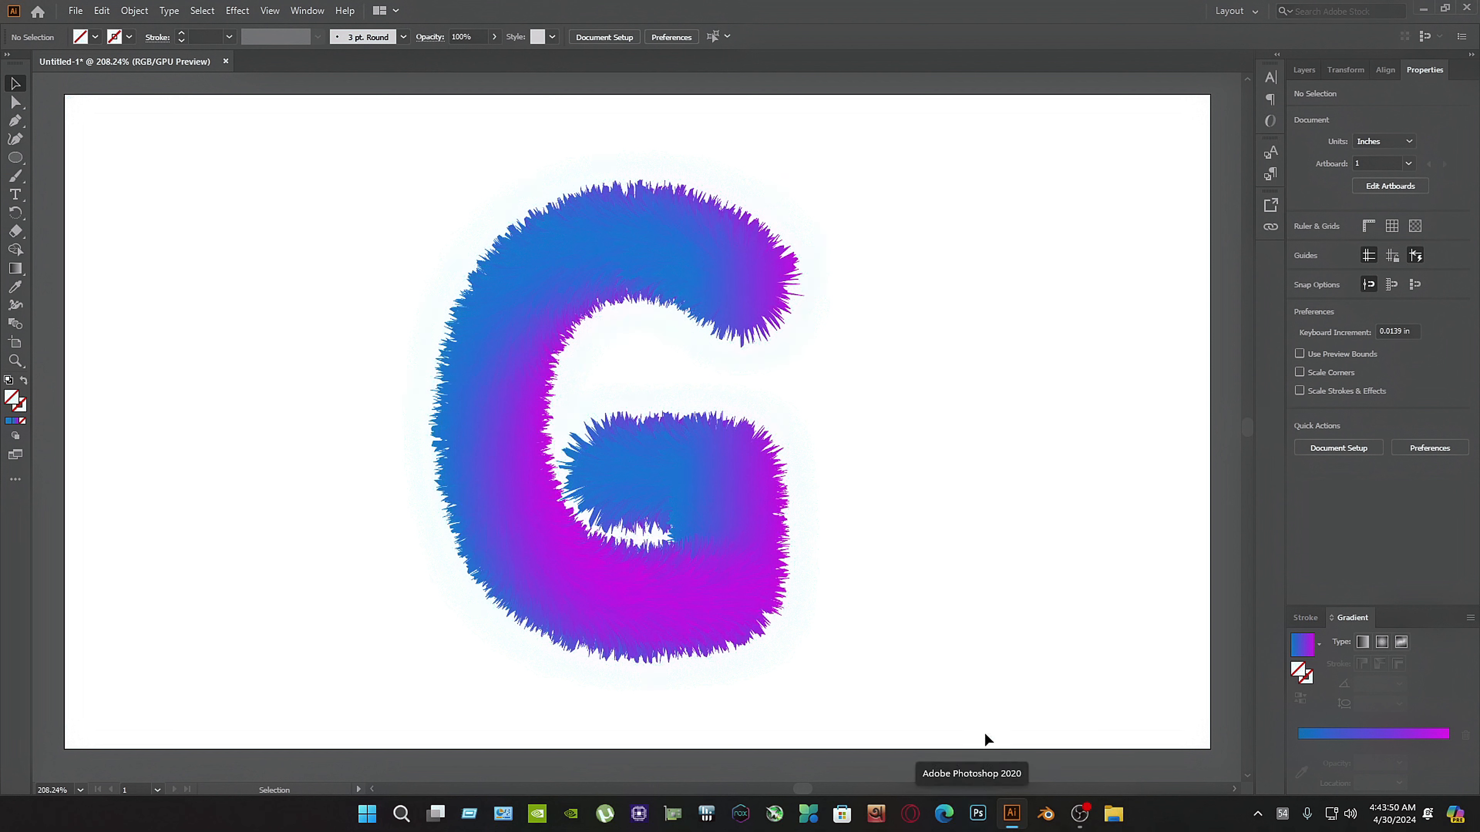
- Switch to Photoshop and examine the furry G logo mockup in full-screen view
click(979, 813)
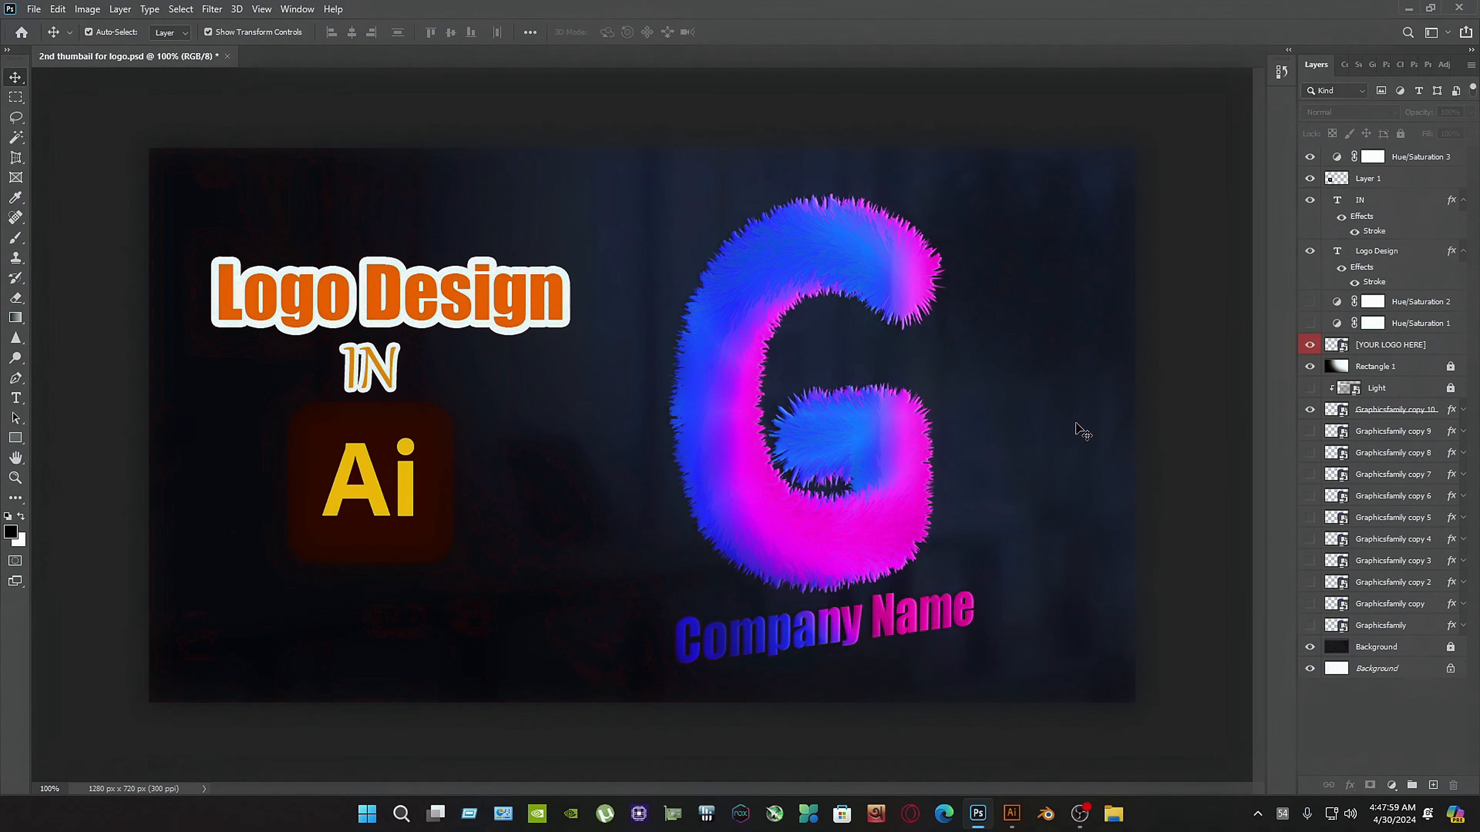
click(16, 581)
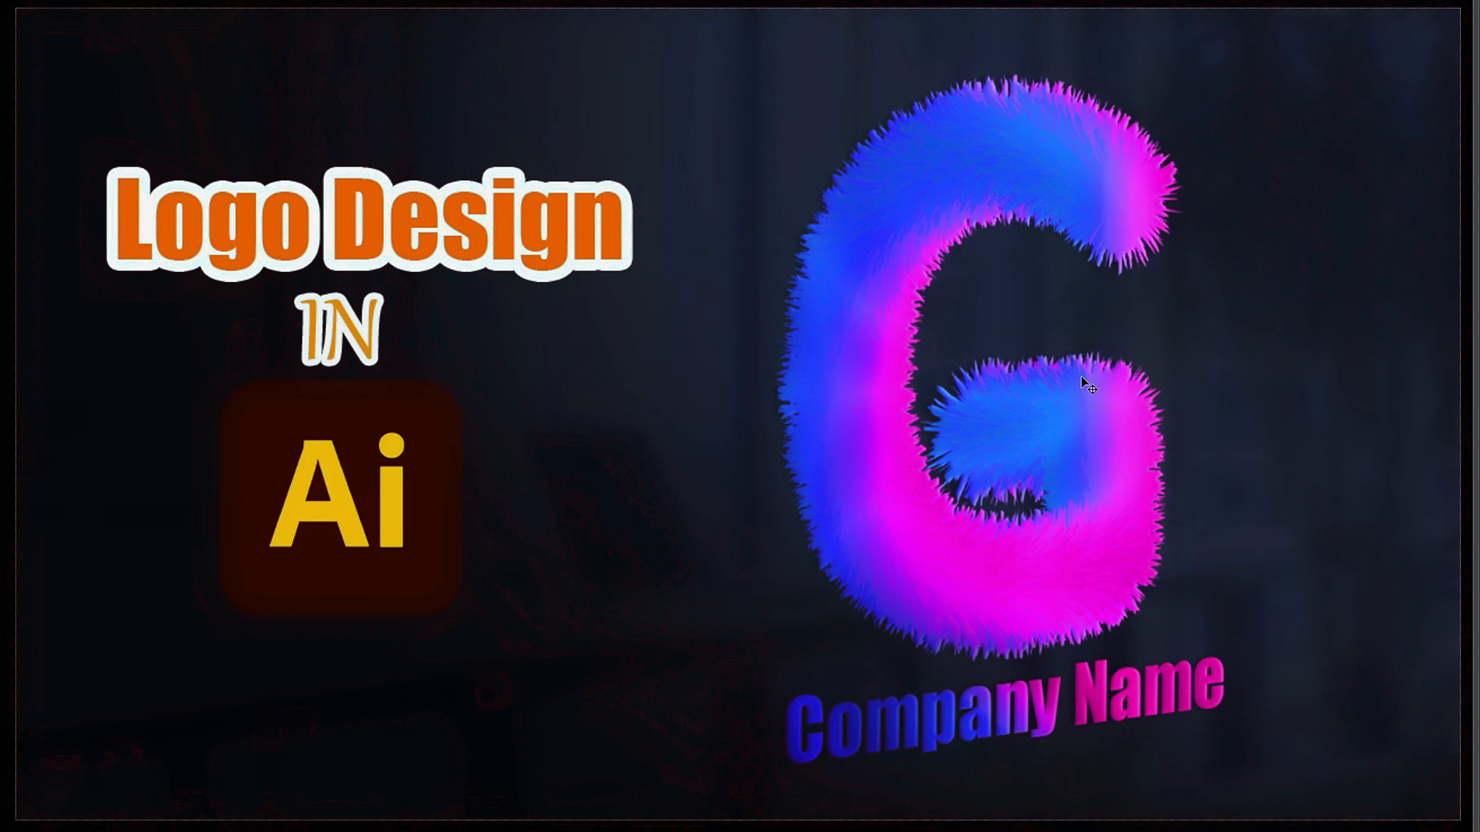
scroll(1139, 364, up, 1)
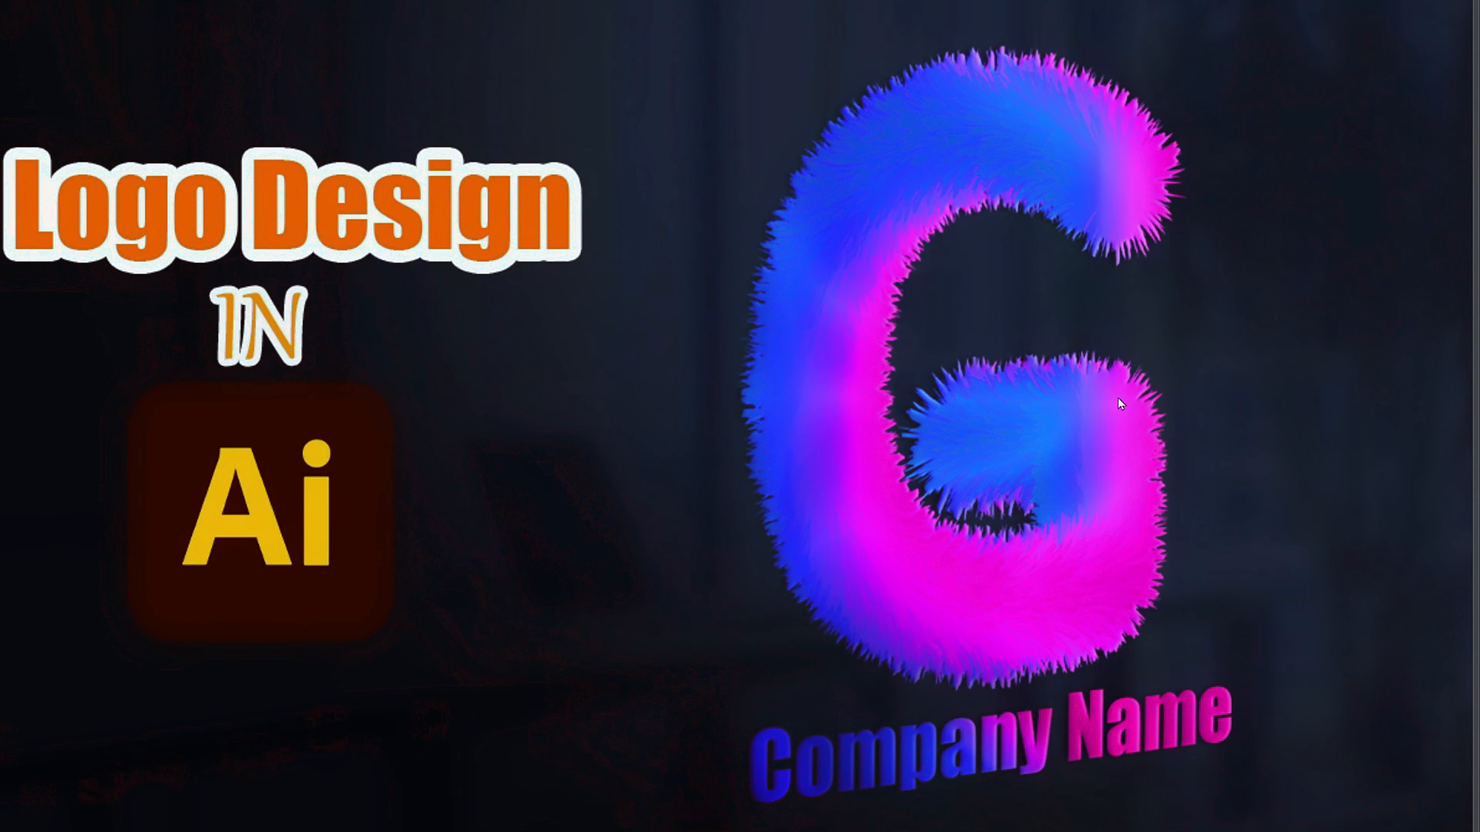
drag(1091, 431, 1125, 431)
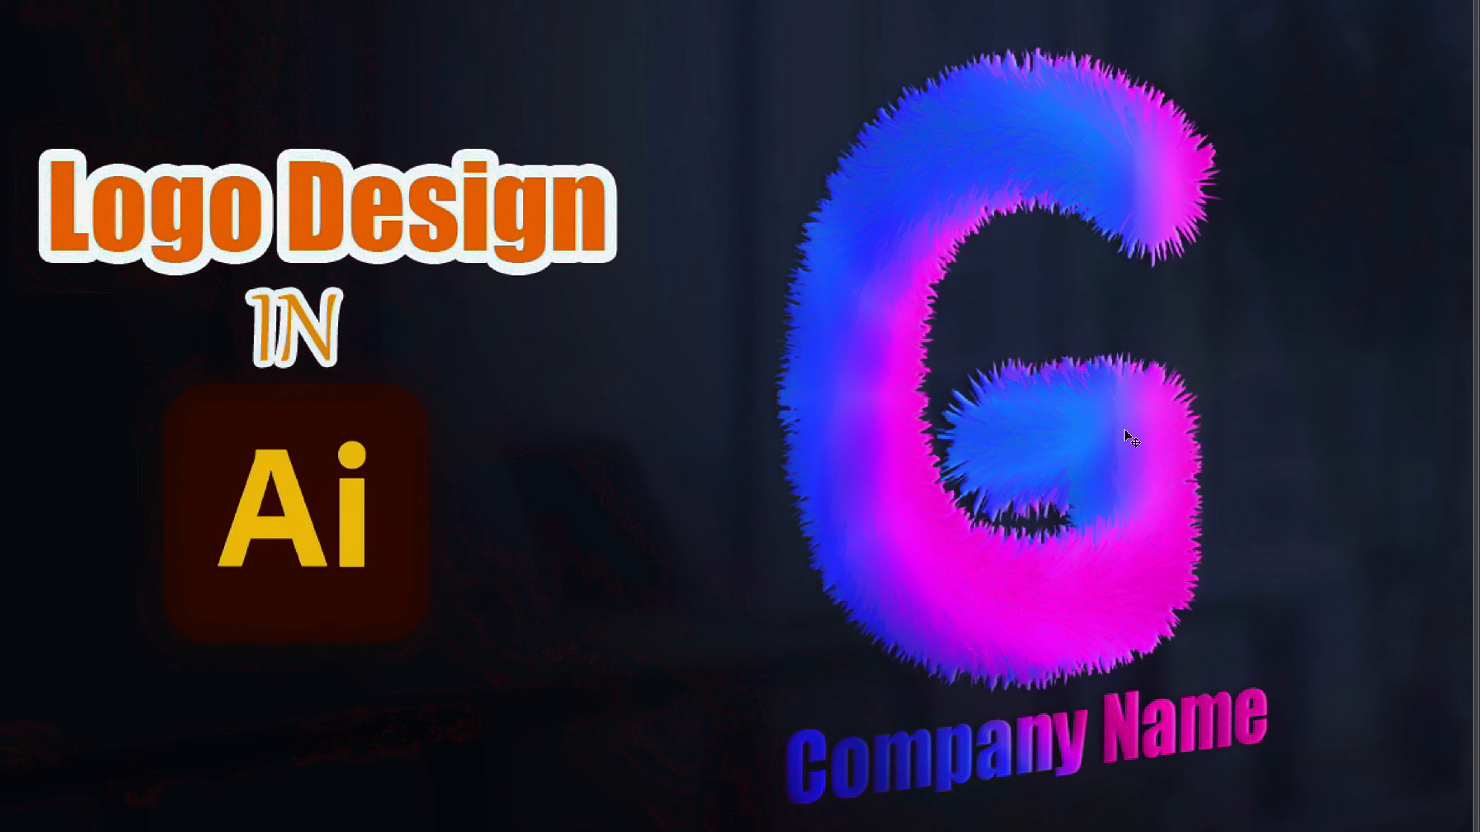